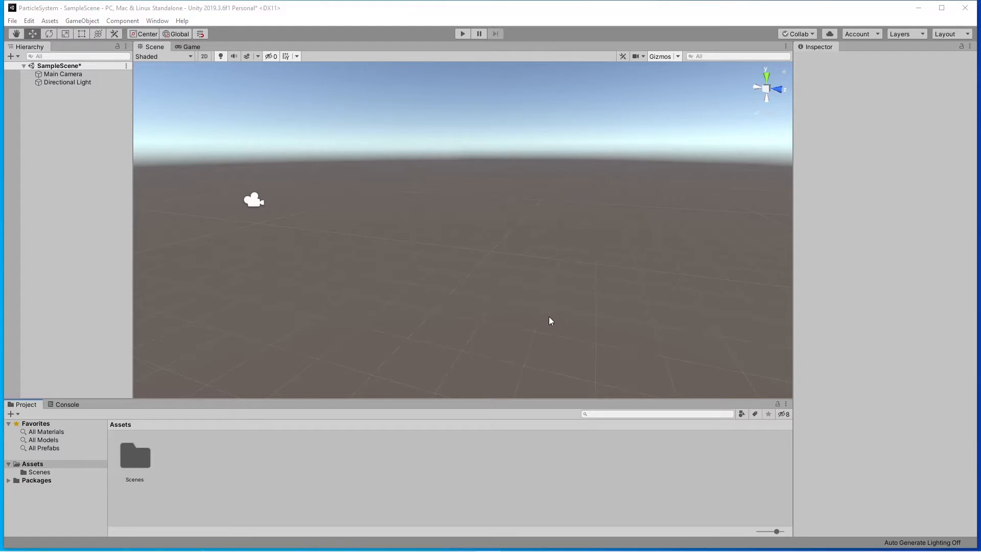
Add a Particle System effect to SampleScene.
right_click(246, 458)
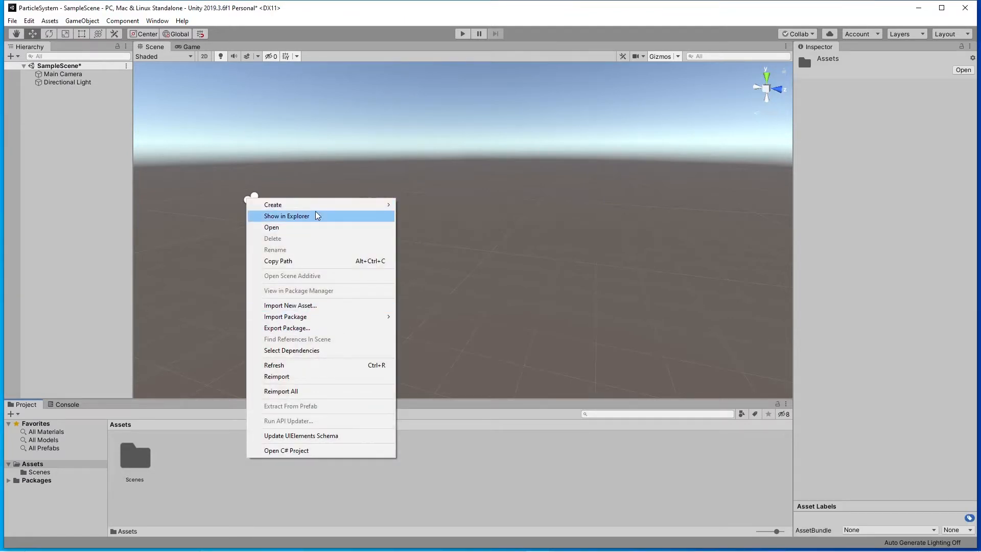
left_click(78, 263)
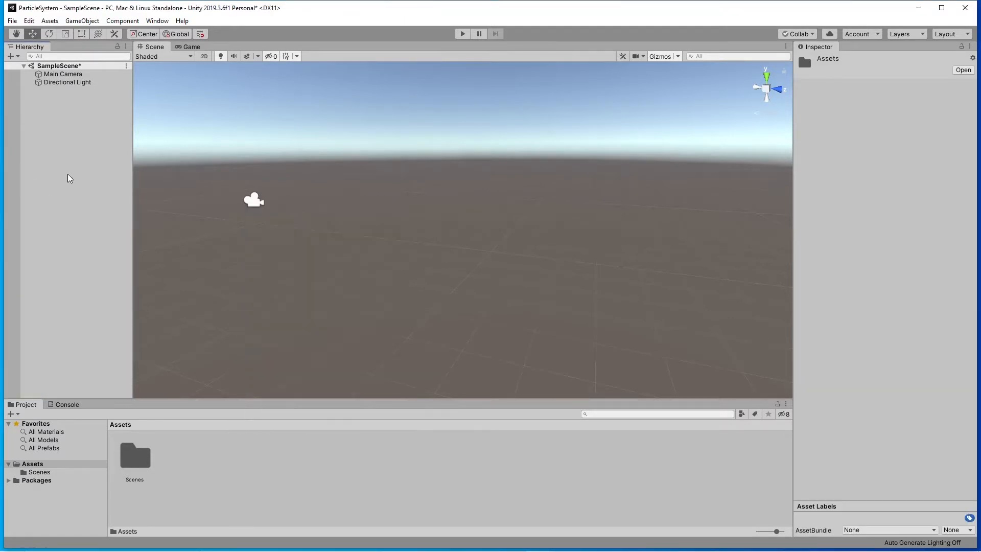
right_click(45, 206)
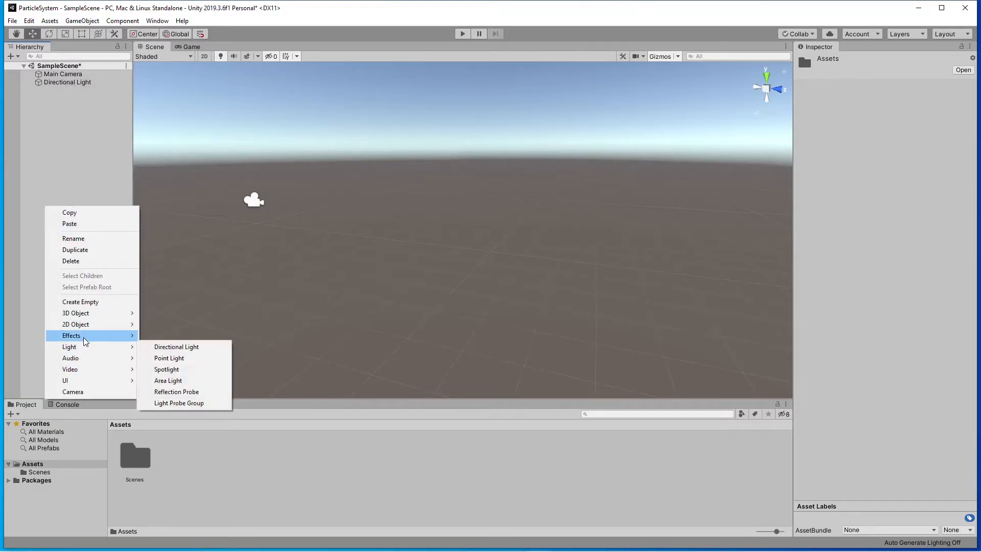
mouse_move(85, 337)
left_click(180, 336)
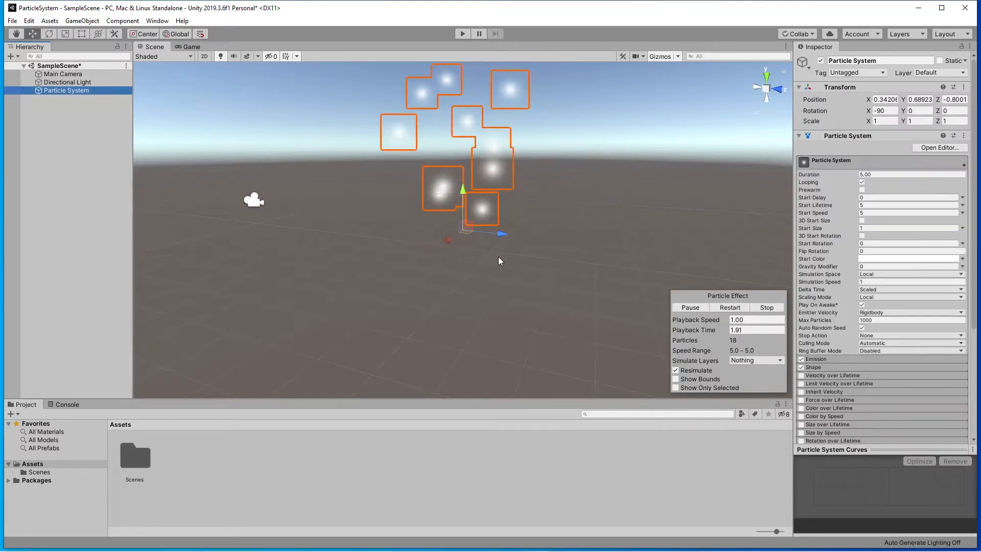
Rename the new particle system object as "Confettie Hit".
left_click_drag(520, 265, 416, 282, "alt")
scroll(528, 217, "up", 6)
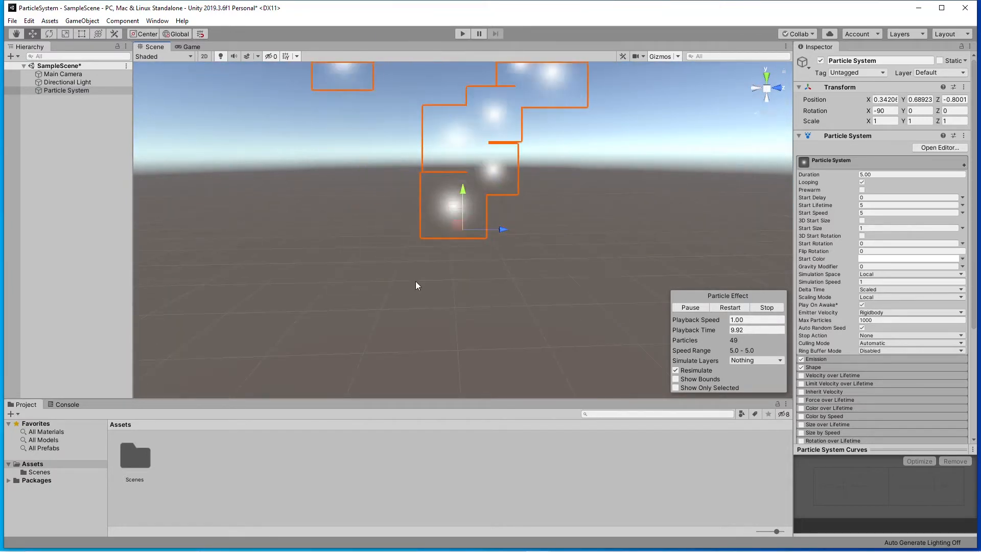
left_click(64, 92)
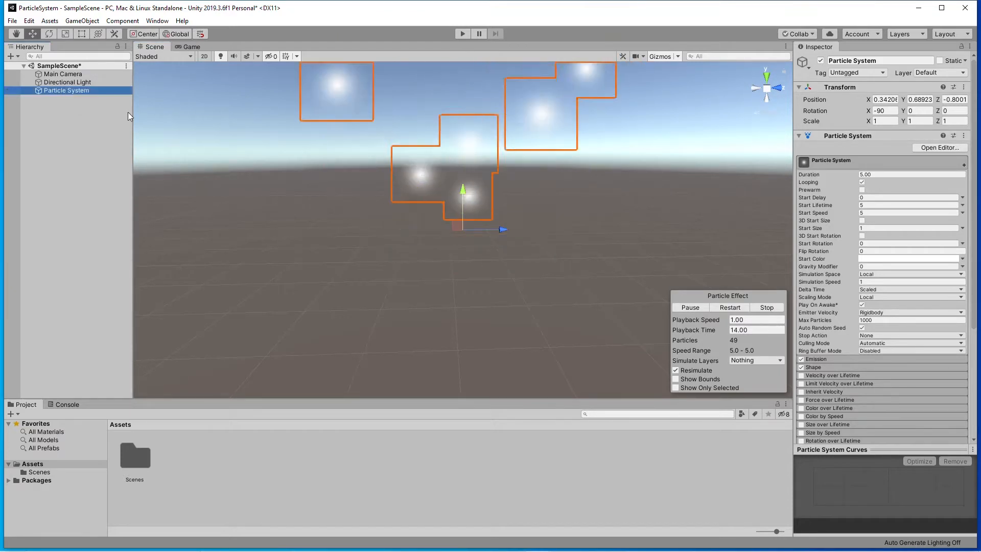
left_click(894, 60)
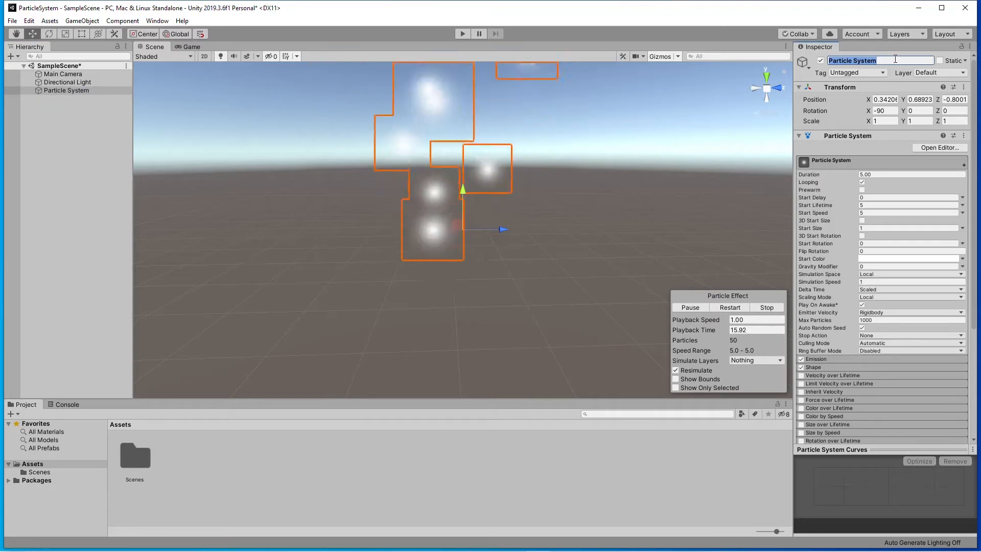
type("Con")
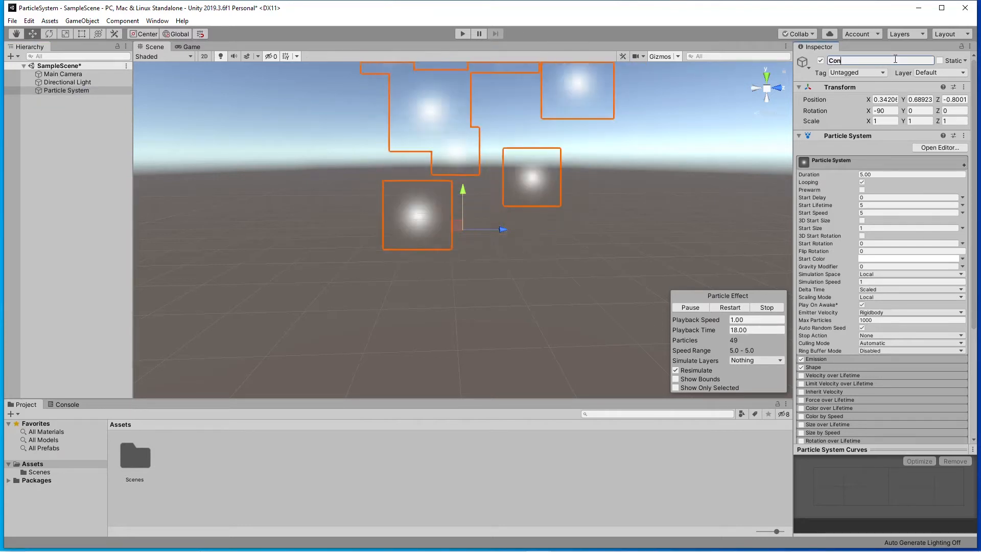
type("fettie")
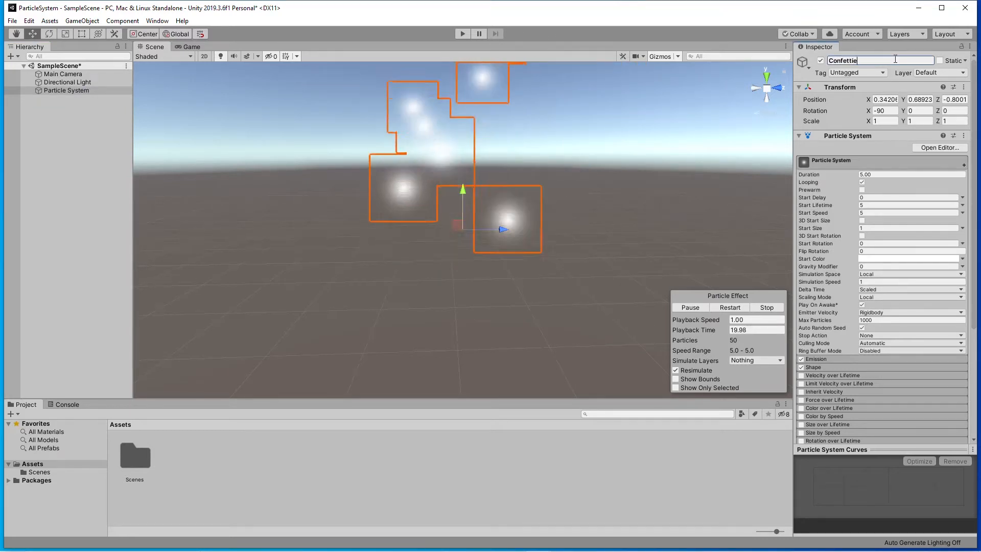
type(" Hit")
key("Return")
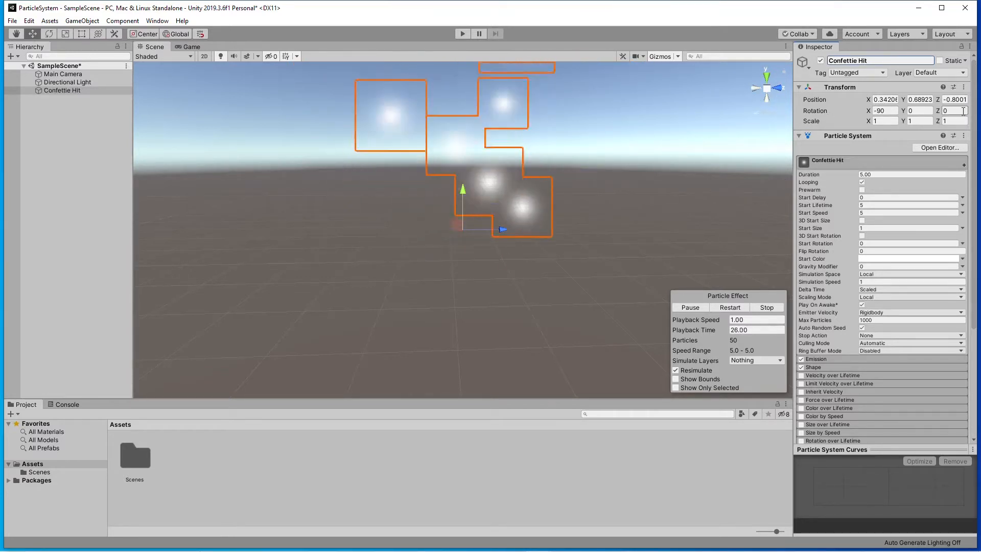
Reset the transform of Confettie Hit and move it to about Y 0.64 and Z -1.474.
left_click(962, 87)
left_click(907, 99)
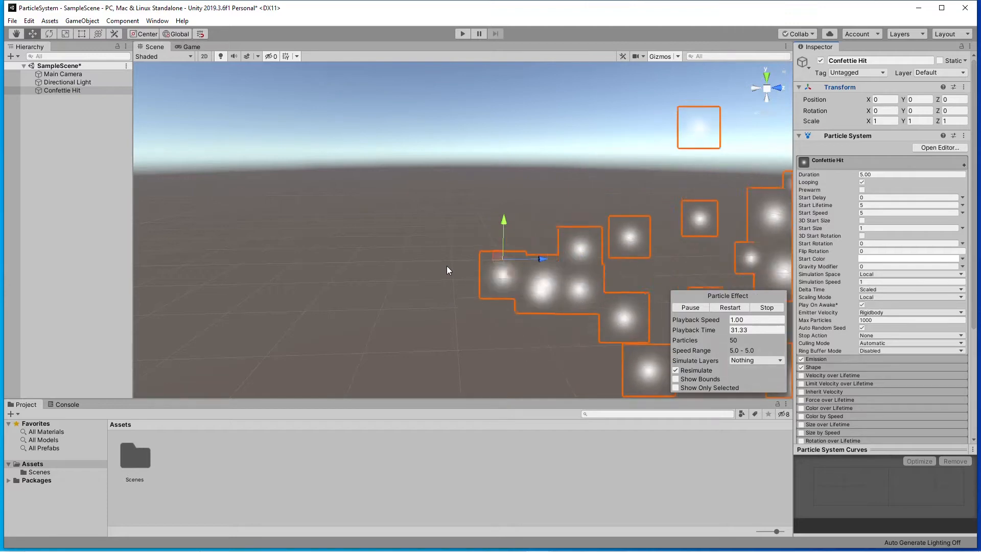
left_click_drag(446, 286, 427, 248, "alt")
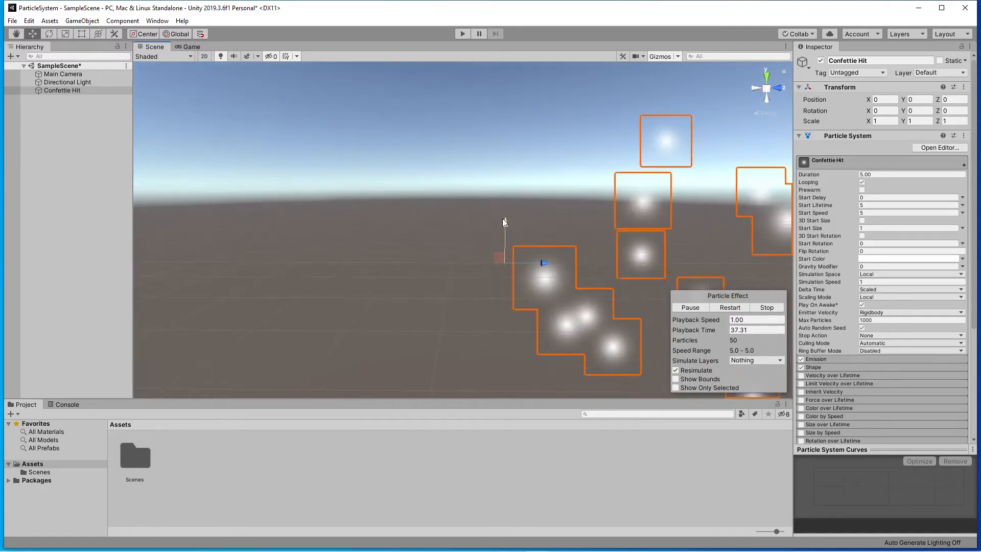
left_click_drag(504, 223, 431, 229)
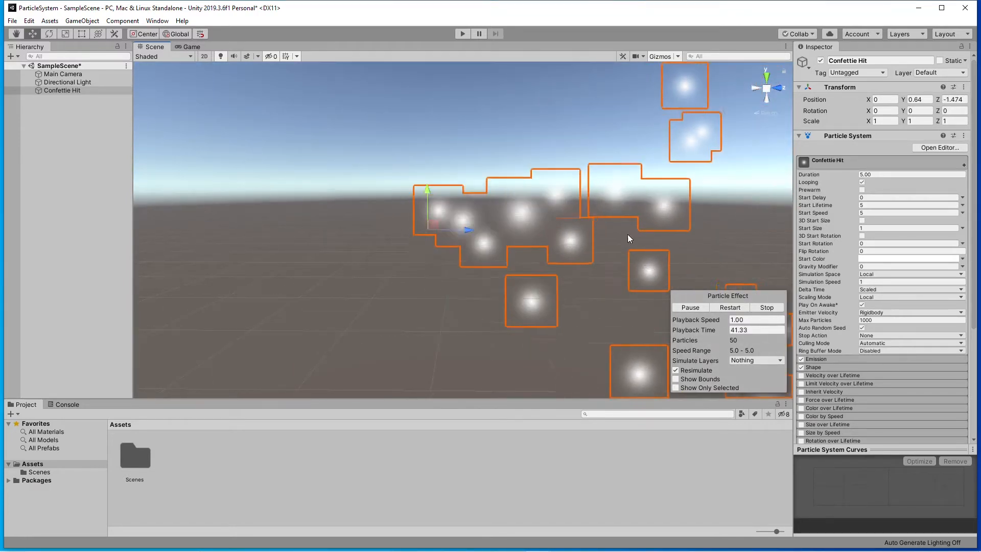
Widen the Inspector and collapse the Transform component of Confettie Hit.
left_click_drag(628, 235, 339, 235, "alt")
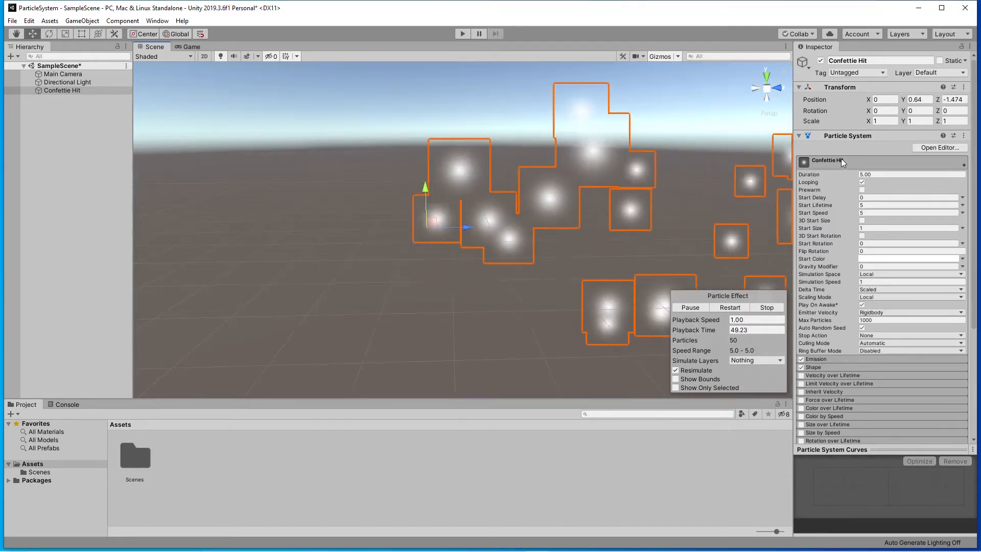
left_click_drag(793, 148, 675, 146)
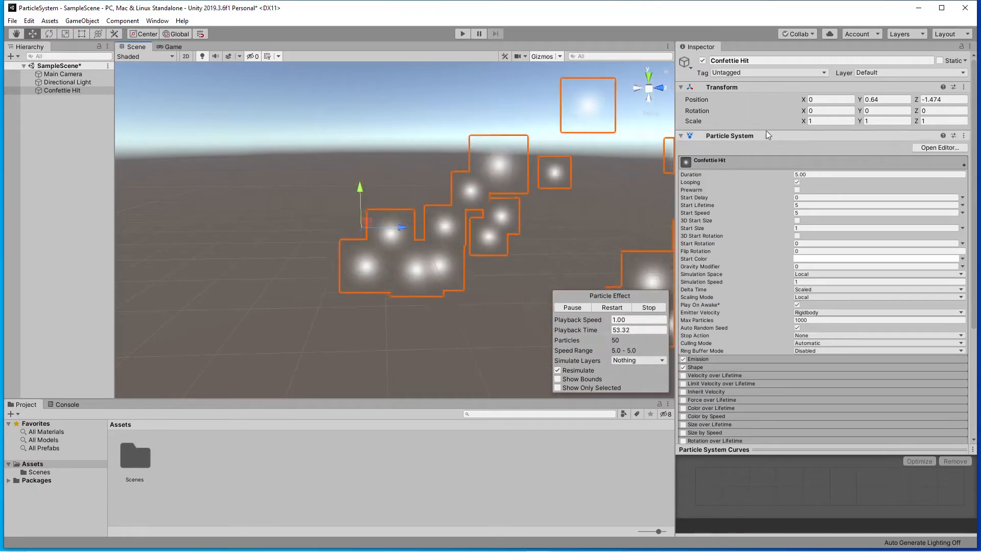
left_click(680, 87)
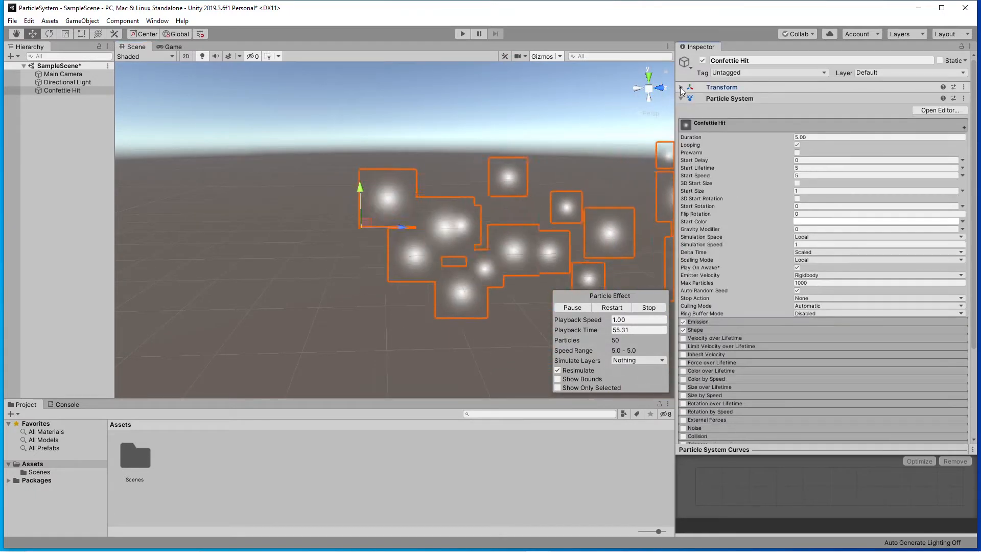
Try out pausing, restarting and stopping the particle effect preview, leaving it stopped.
left_click(572, 309)
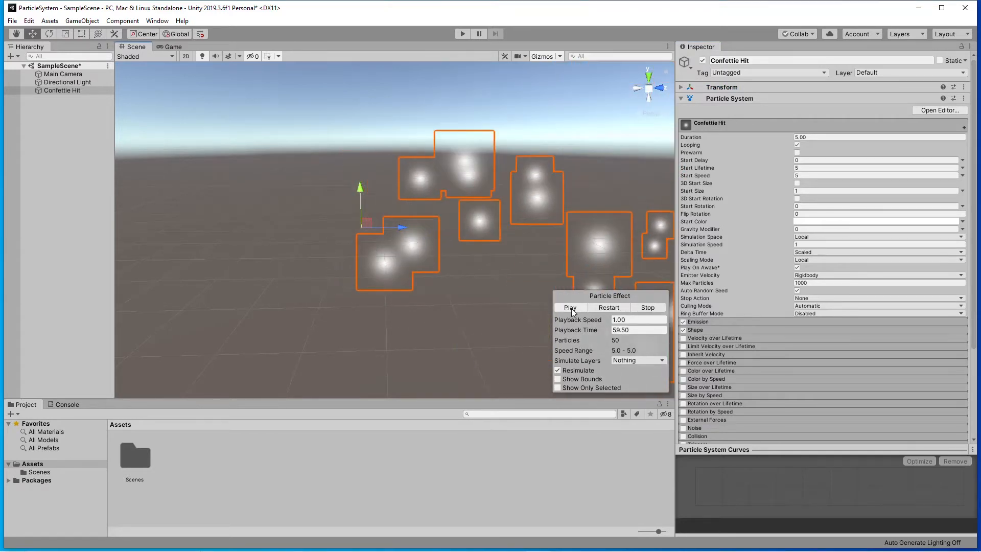
left_click(648, 308)
left_click(620, 309)
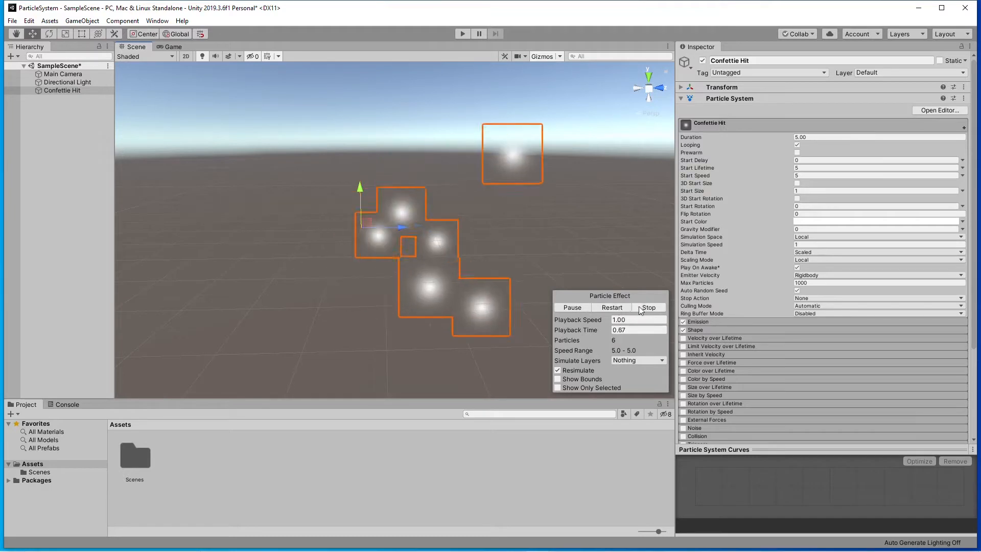
left_click(641, 308)
left_click(570, 307)
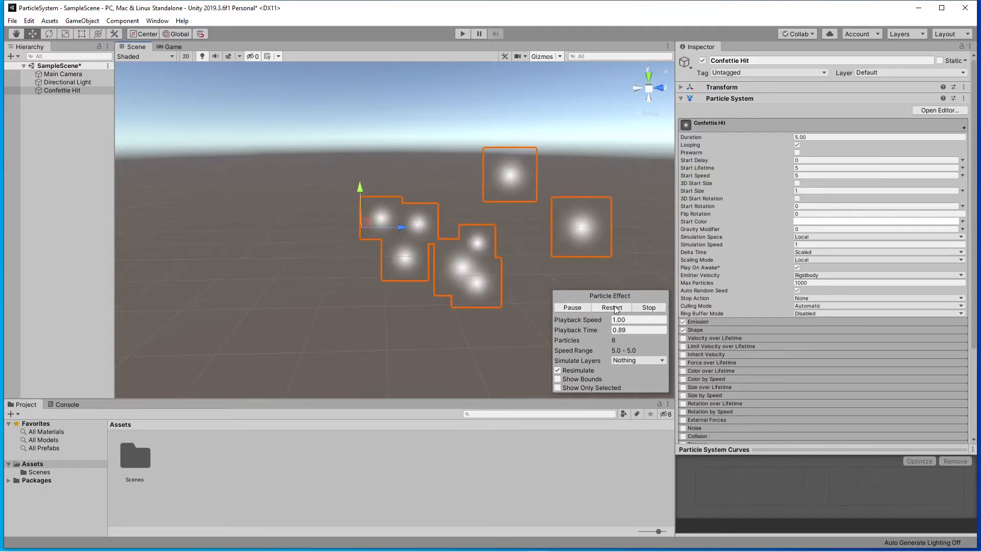
left_click(572, 308)
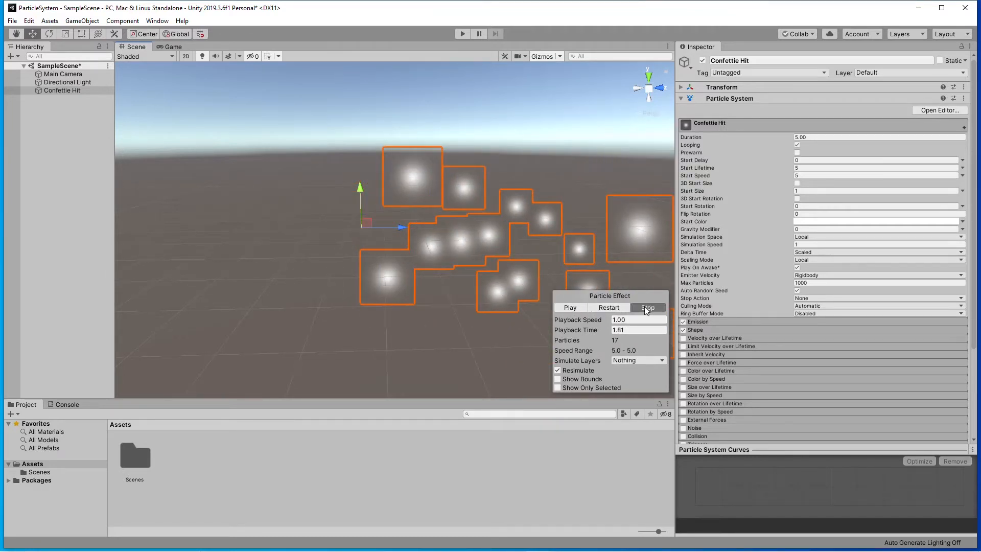
left_click(646, 309)
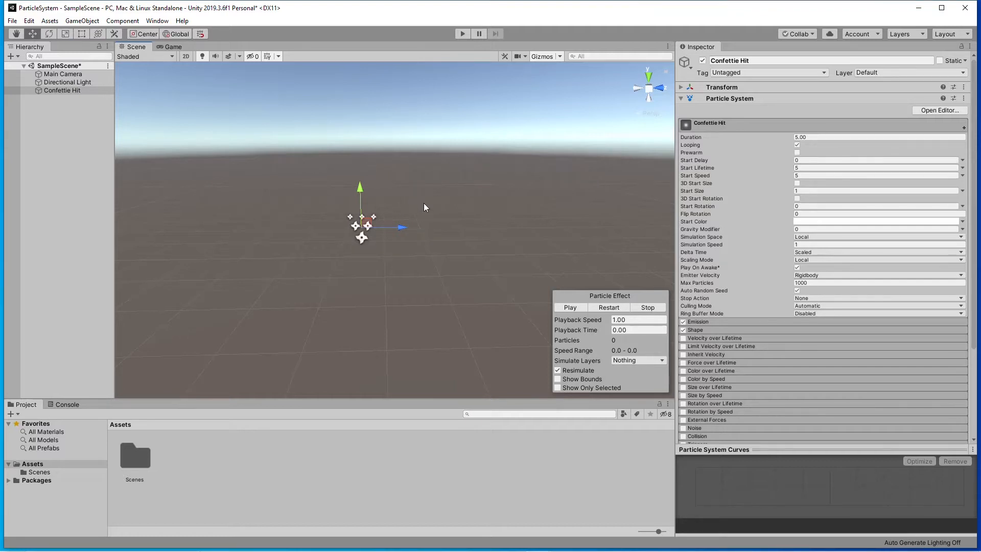
Set the particle system's duration to 0.10 with looping turned off, and preview the effect.
left_click(813, 138)
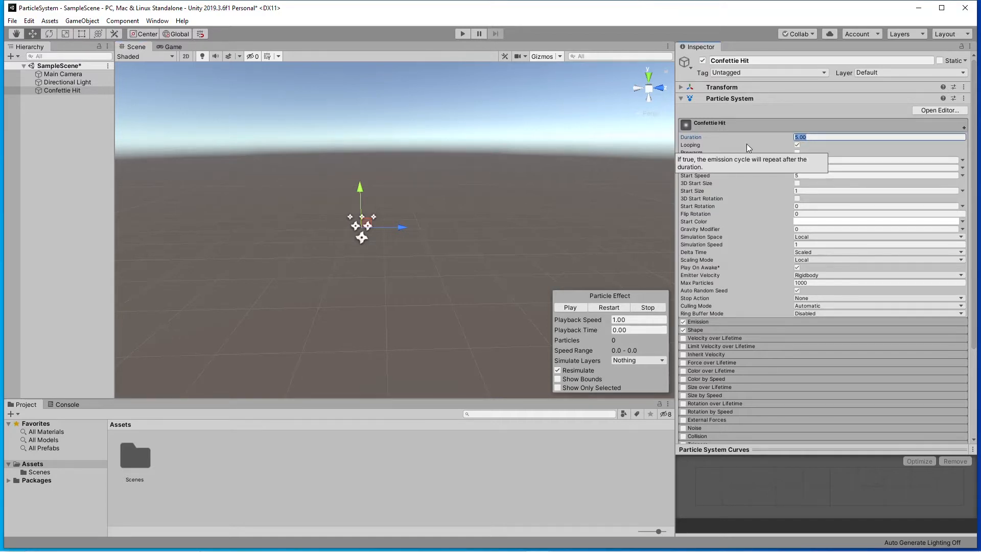
type("0.10")
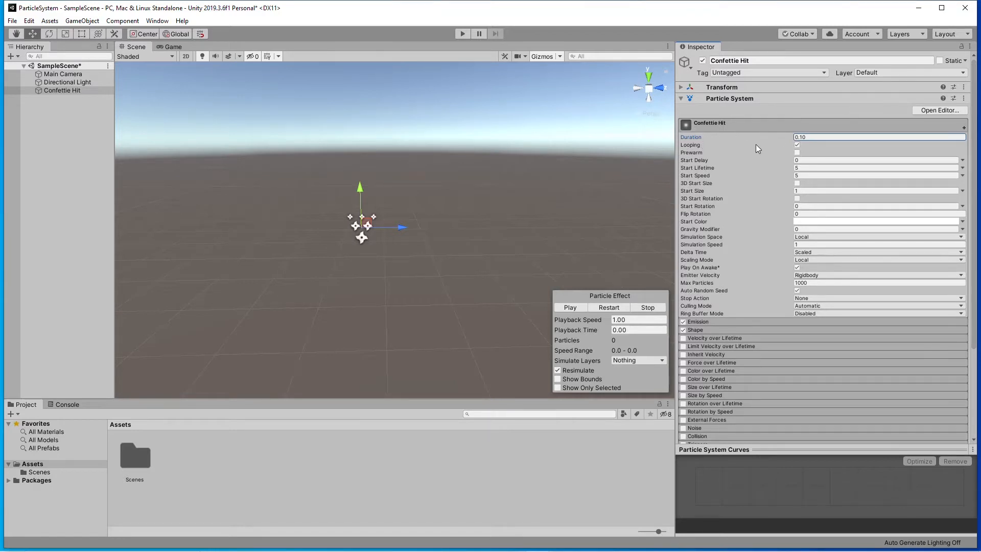
left_click(798, 145)
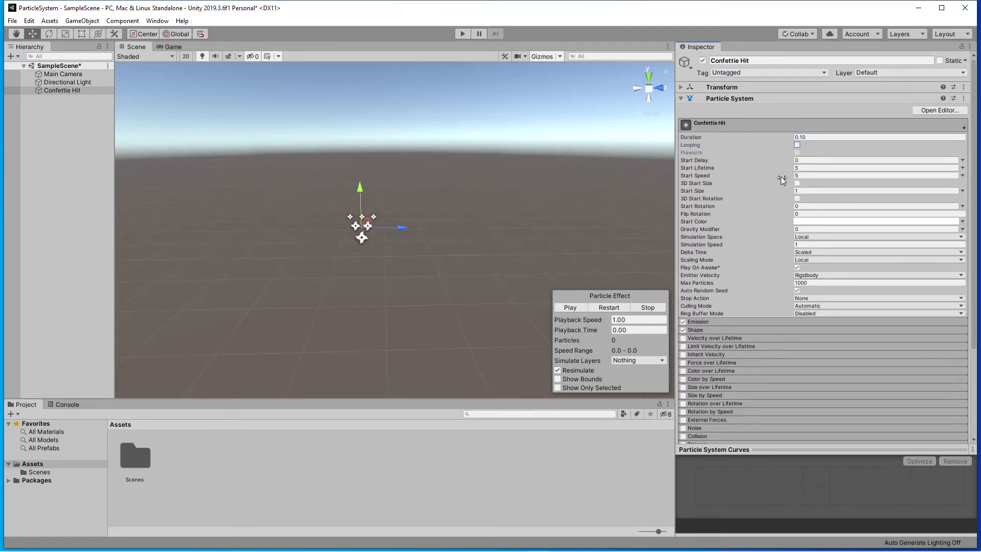
left_click(570, 308)
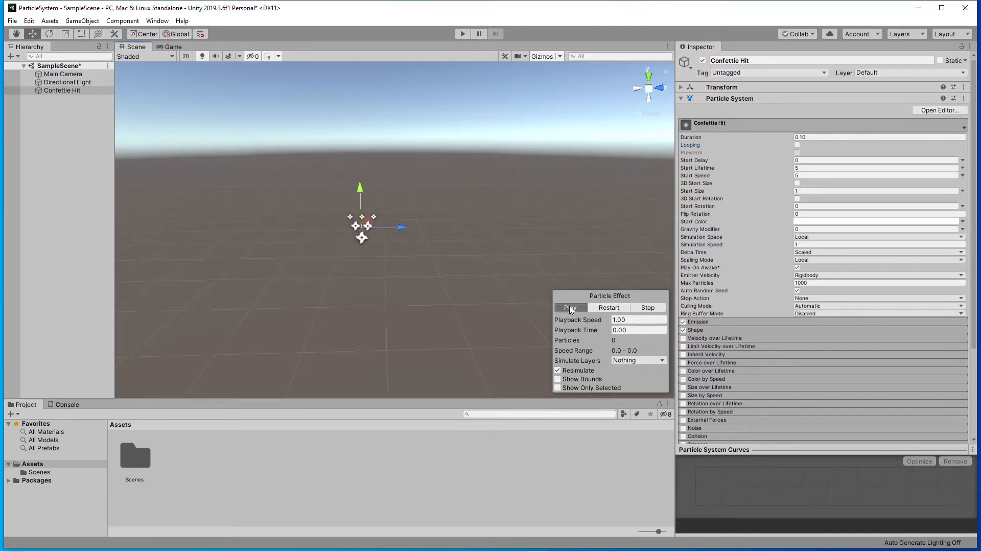
left_click(605, 307)
Make the particles' start lifetime random between two constants, 1 and 0.2.
mouse_move(687, 170)
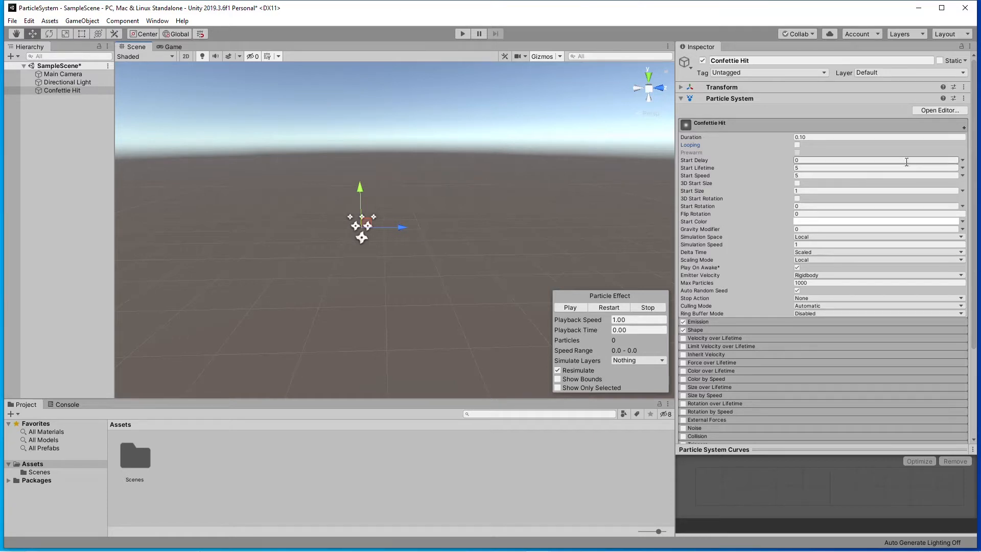
left_click(962, 168)
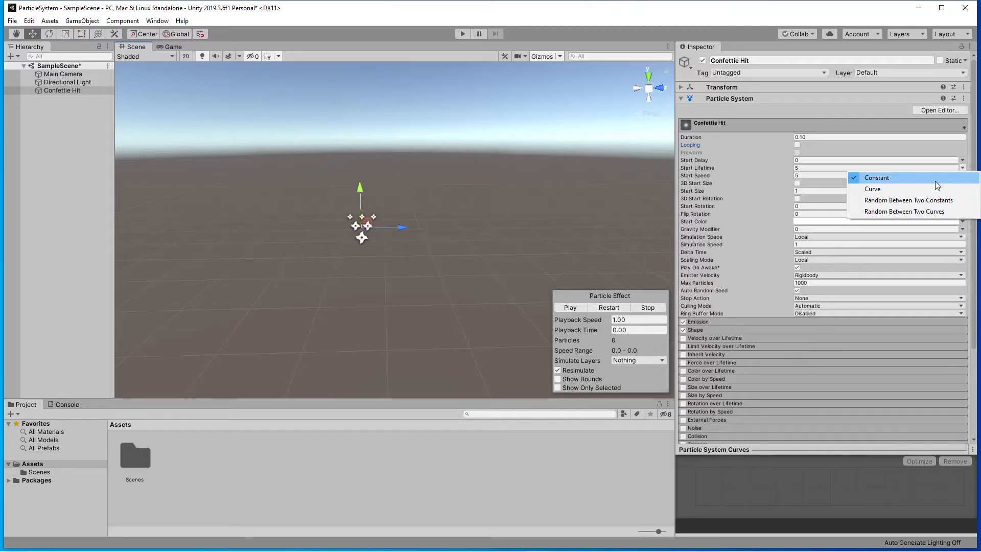
left_click(908, 201)
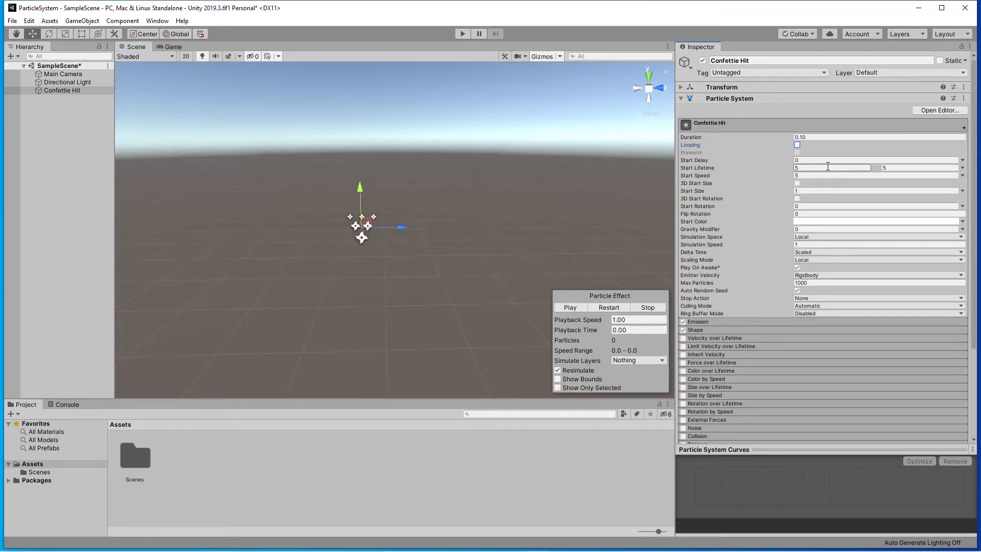
left_click(797, 168)
left_click(889, 168)
type(".2")
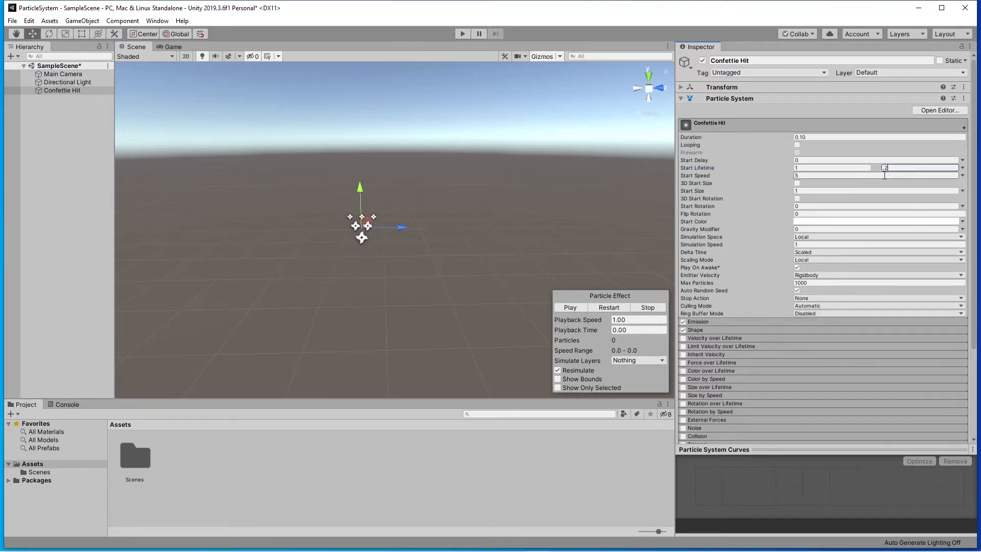
key("Return")
Set the particles' start speed to 200 and preview the burst.
left_click(806, 174)
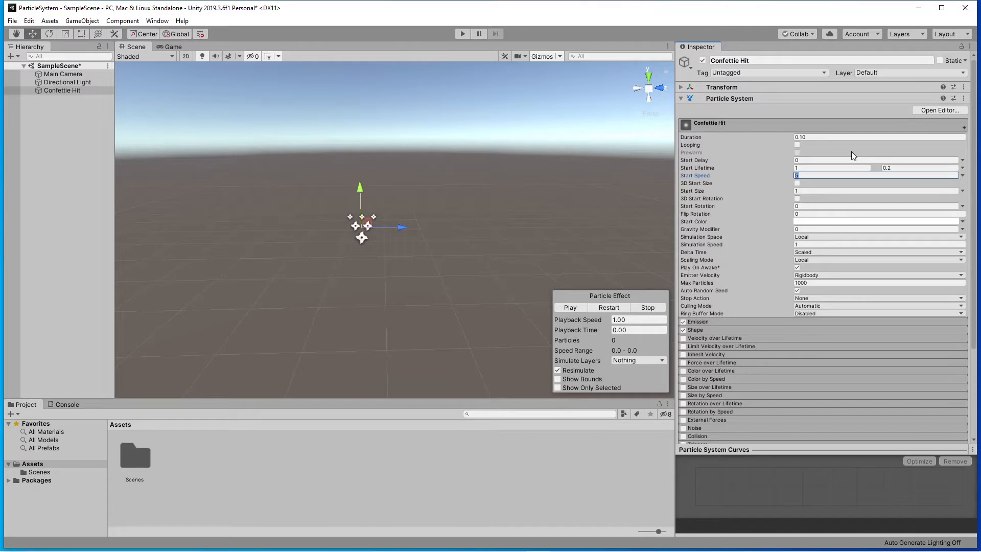
type("200")
left_click(569, 309)
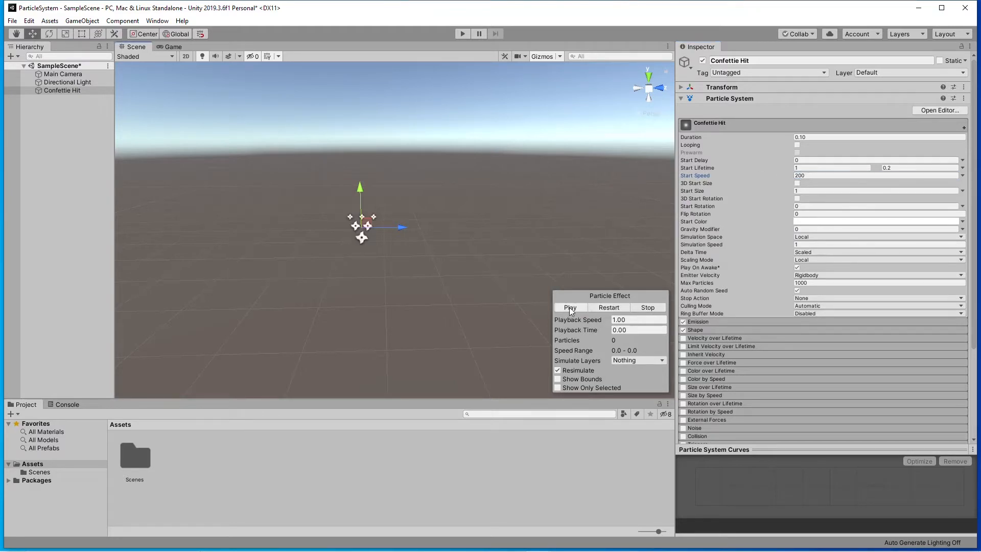
left_click(569, 308)
left_click(570, 309)
mouse_move(774, 239)
left_click(385, 253)
key("super")
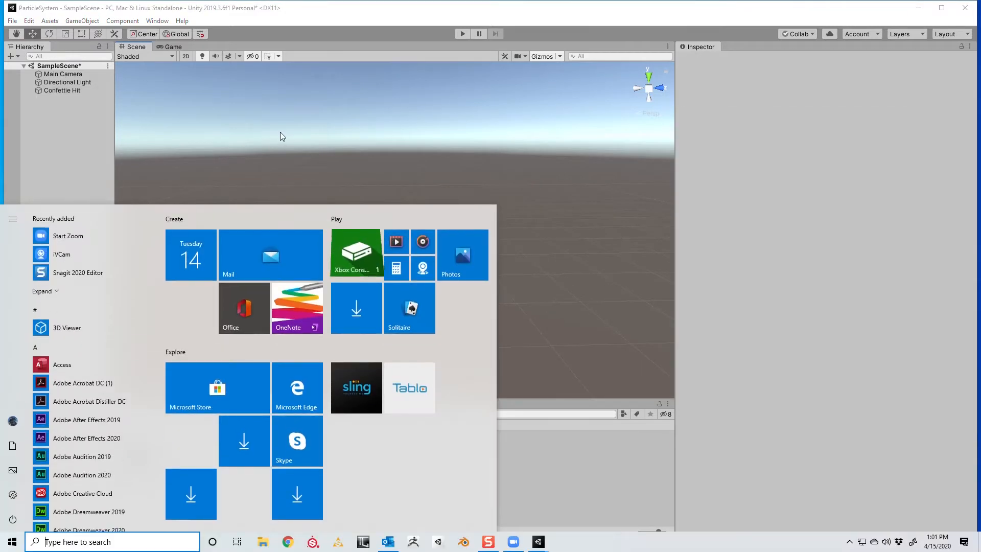
left_click(280, 132)
left_click(62, 89)
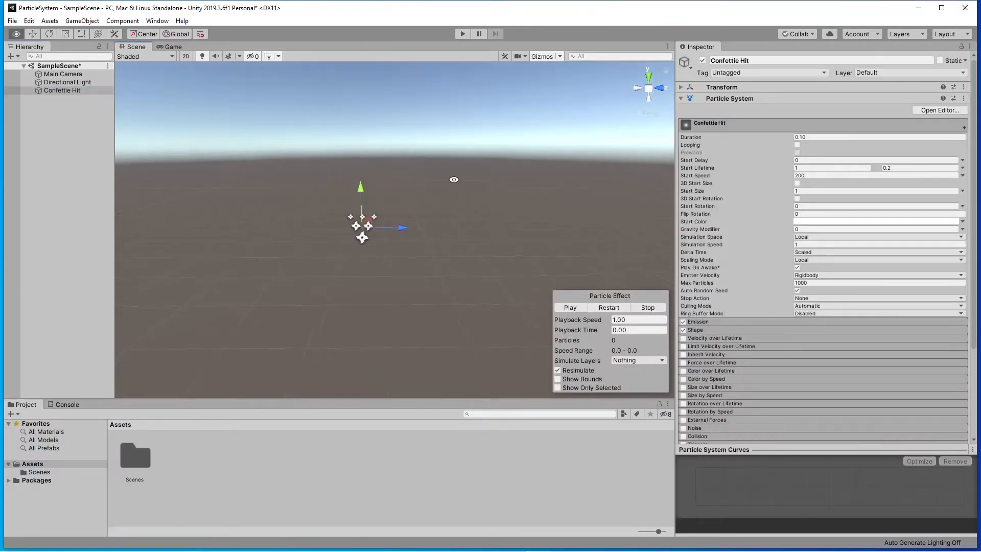
Set the start size of the Confettie Hit particles to 0.1.
left_click_drag(454, 180, 494, 328, "alt")
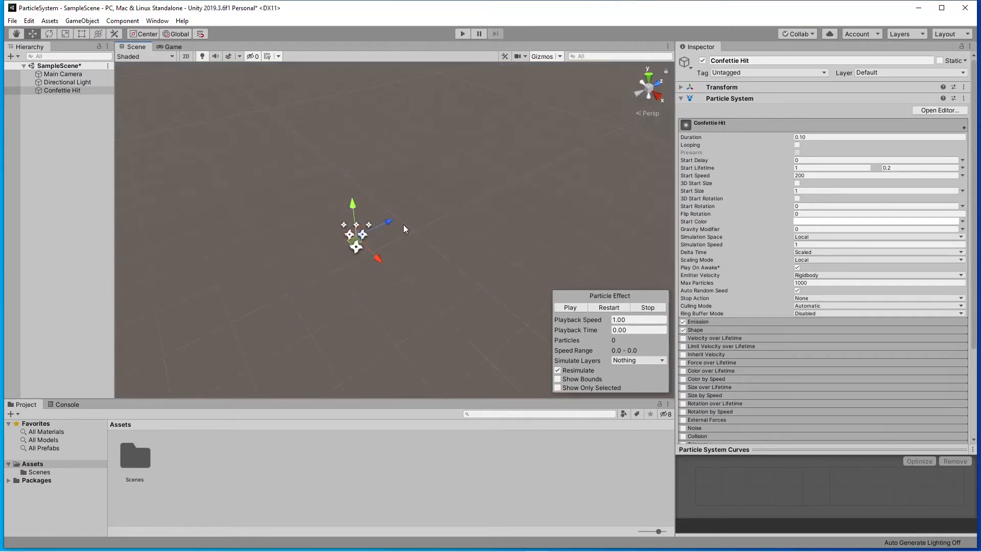
left_click_drag(447, 260, 416, 196, "alt")
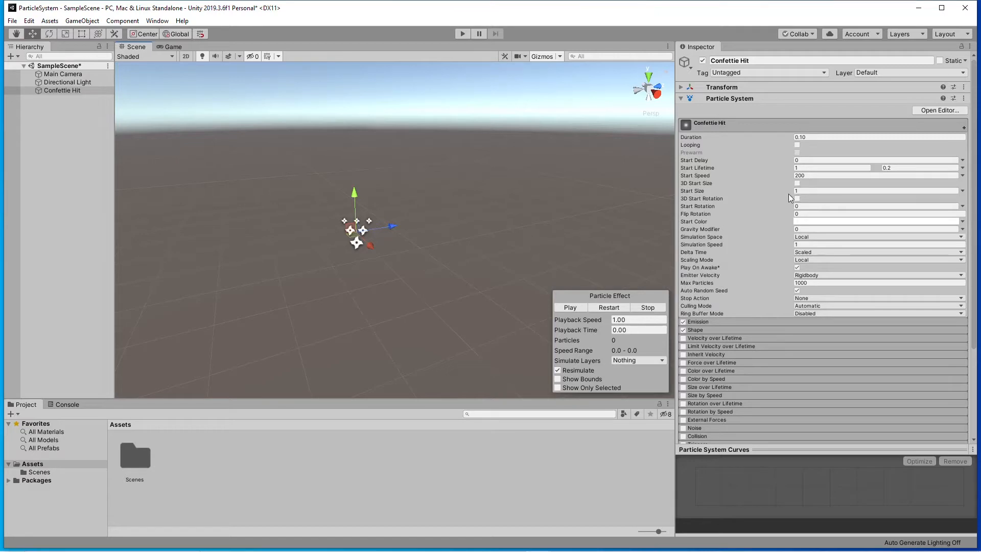
left_click(808, 191)
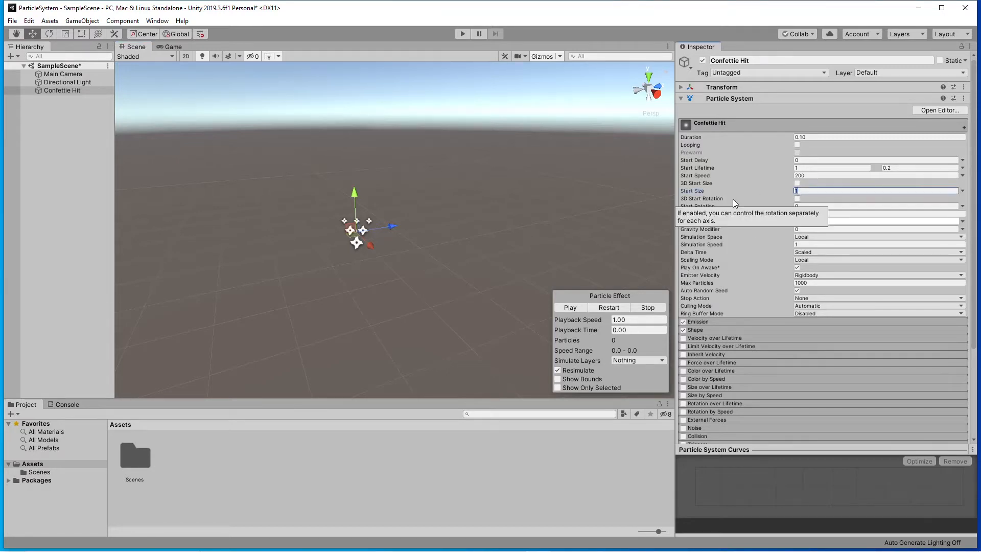
type(".1")
key("Return")
key("alt")
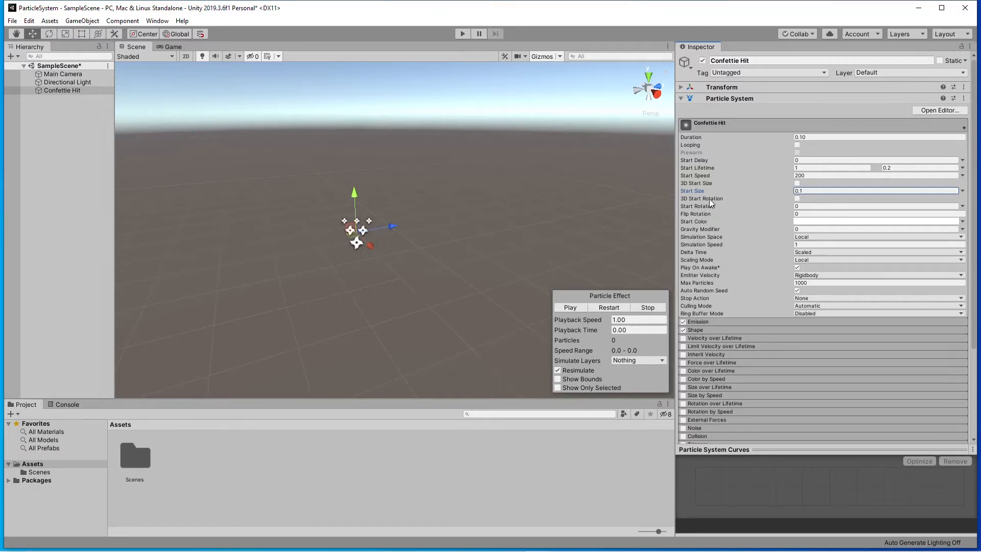
Set the particles' start rotation to 2 and gravity modifier to 2, keeping Rigidbody as the emitter velocity.
mouse_move(711, 204)
left_click(796, 207)
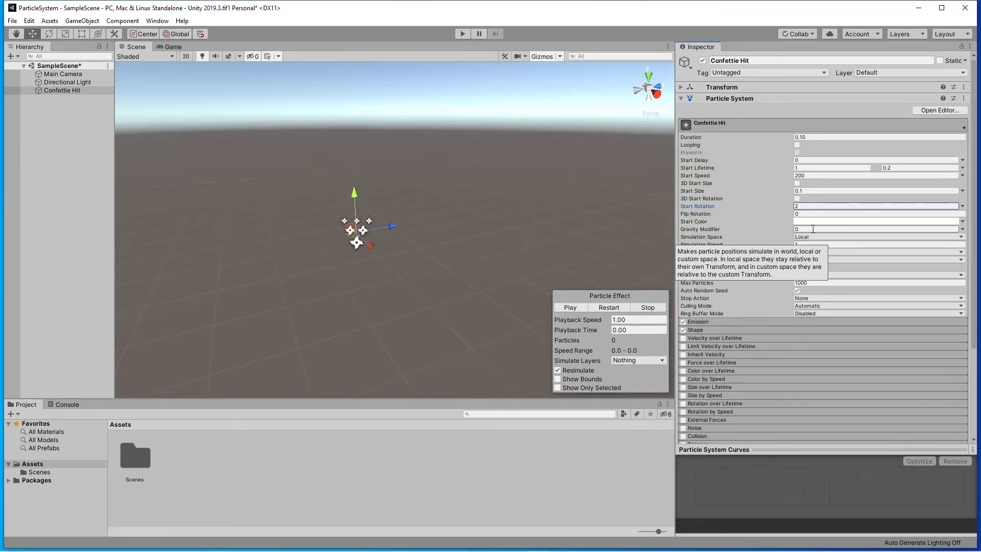
left_click(790, 231)
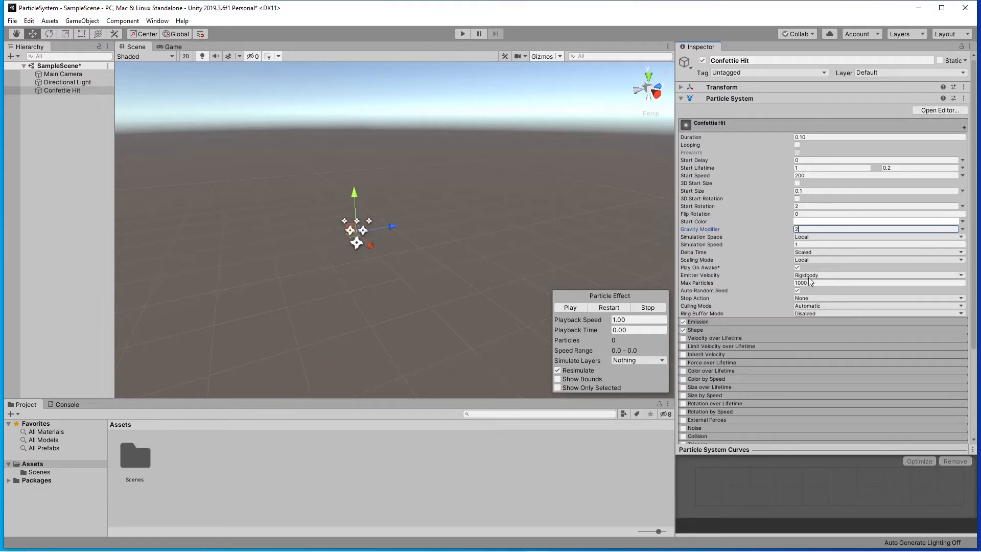
left_click(826, 276)
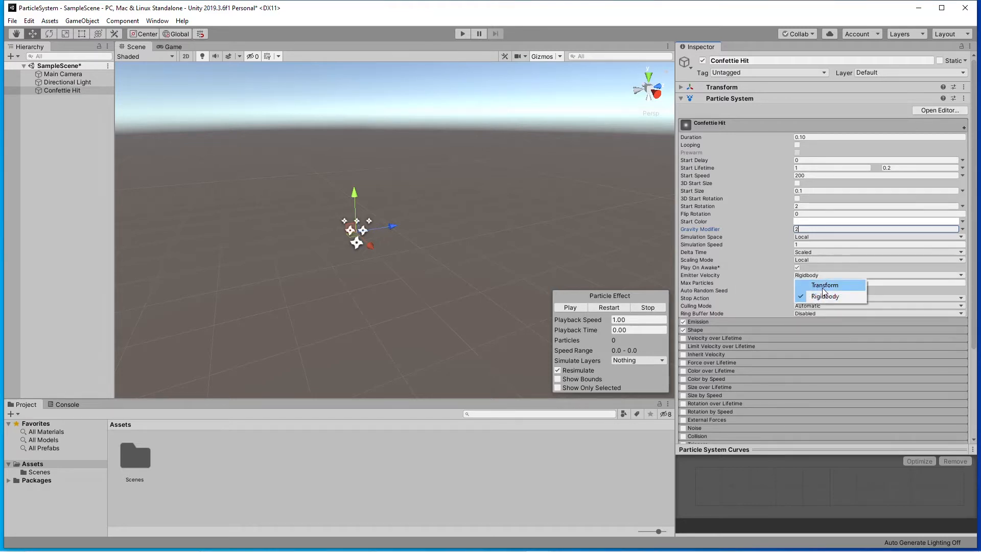
left_click(822, 296)
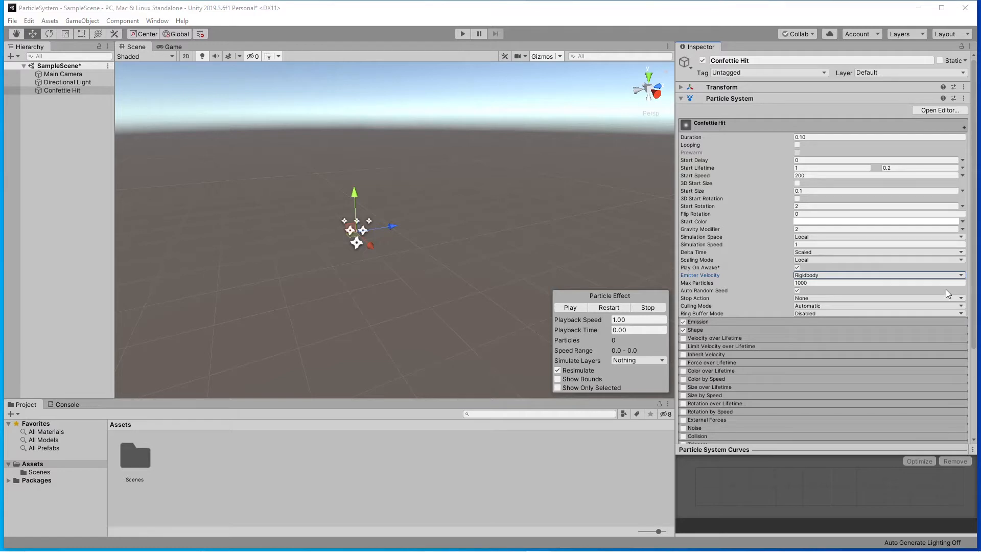
Set the emission rate over time to 500 and preview the burst.
left_click(757, 322)
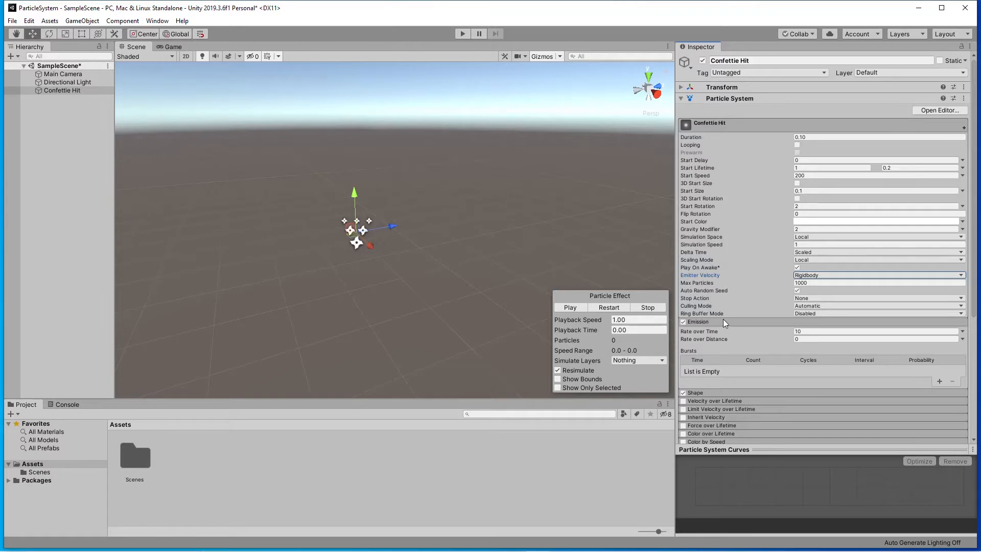
mouse_move(700, 333)
left_click(813, 332)
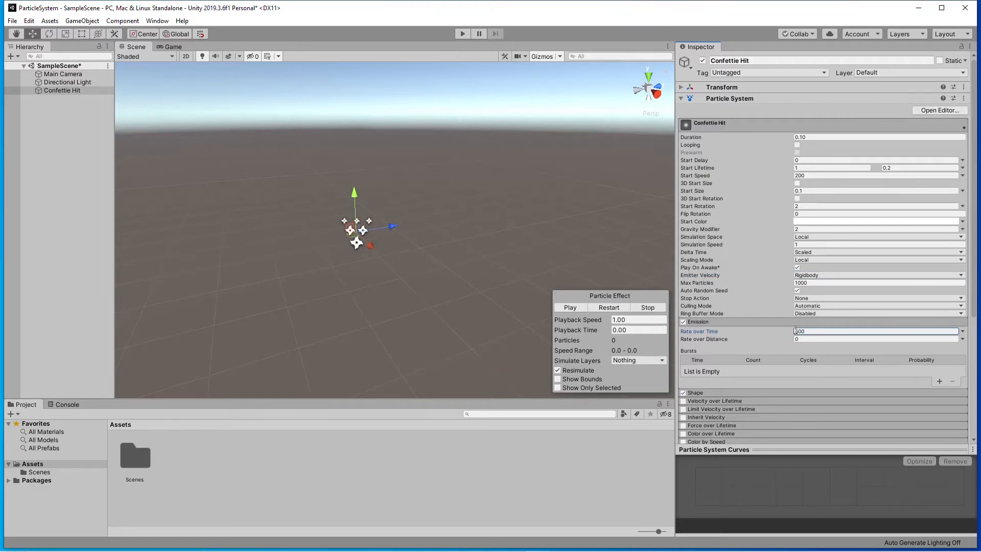
left_click(575, 309)
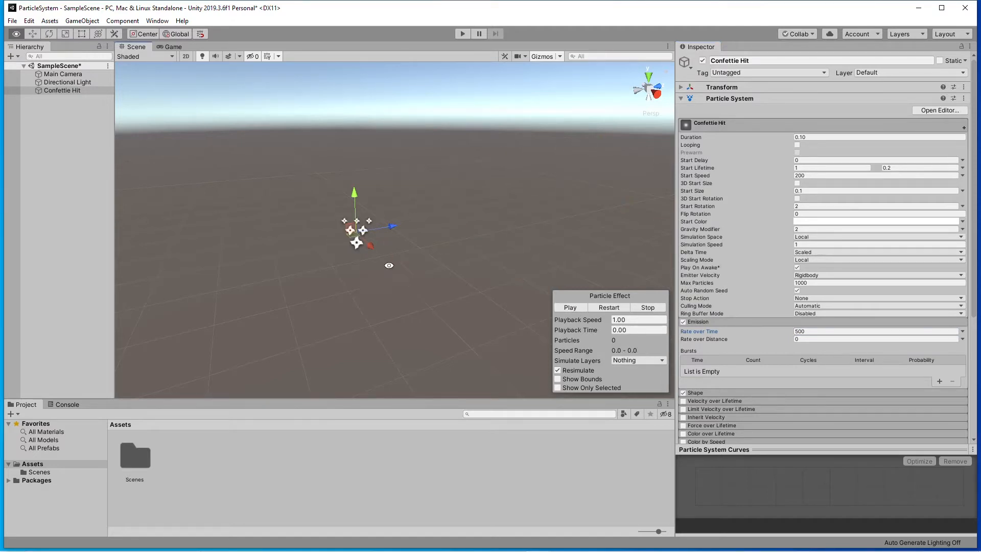
left_click(585, 306)
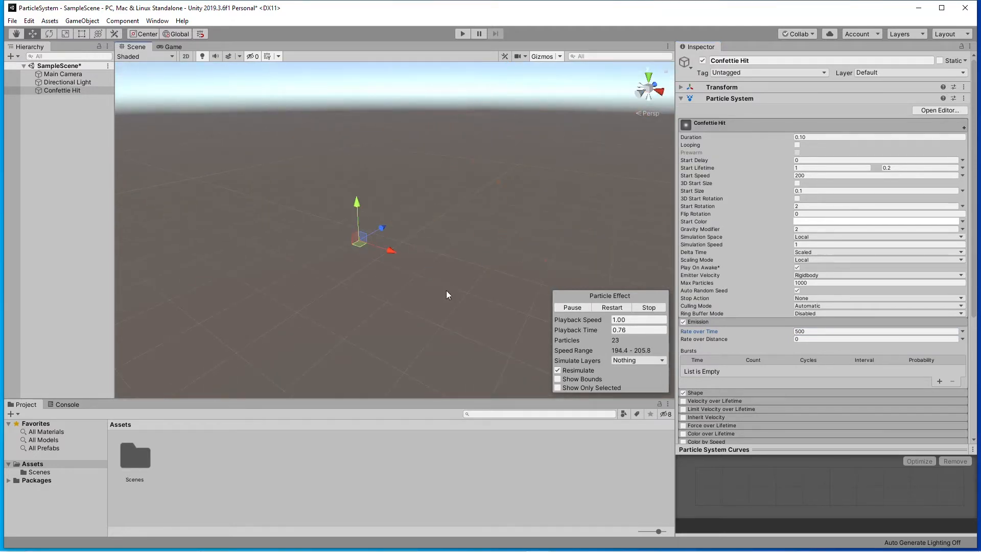
Replay the confetti burst several times from different view angles to examine how the denser emission looks.
mouse_move(433, 291)
left_mouse_down("alt")
mouse_move(470, 293)
mouse_move(436, 305)
left_mouse_up("alt")
scroll(452, 304, "down", 5)
scroll(452, 305, "down", 5)
left_click(574, 305)
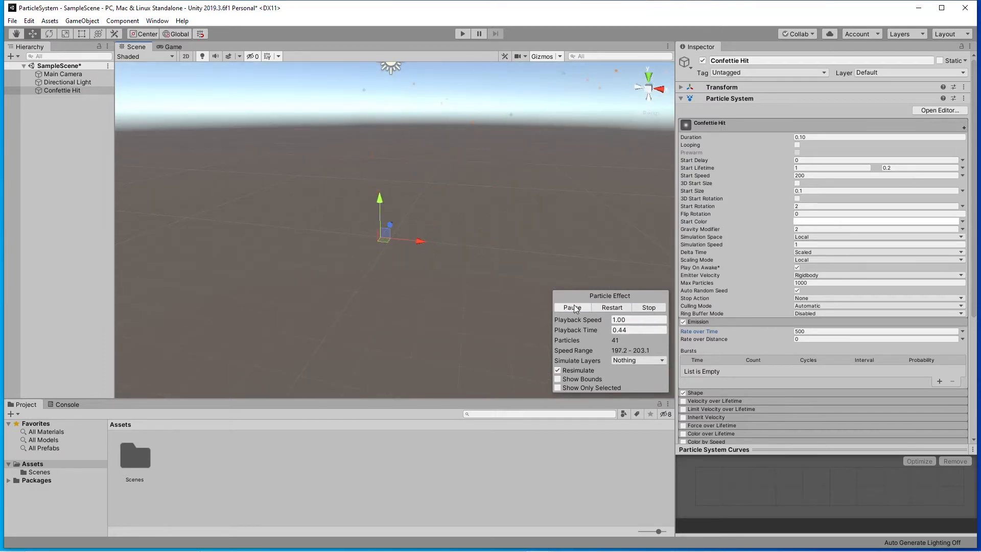
left_click(574, 309)
left_click_drag(435, 313, 458, 306, "alt")
left_click(570, 307)
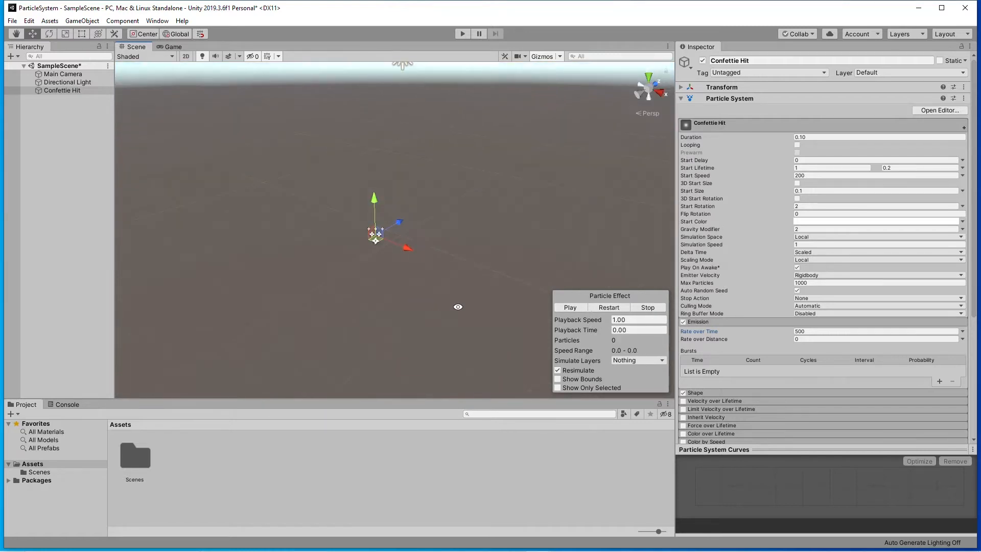
left_click(584, 310)
left_click_drag(411, 264, 381, 293, "alt")
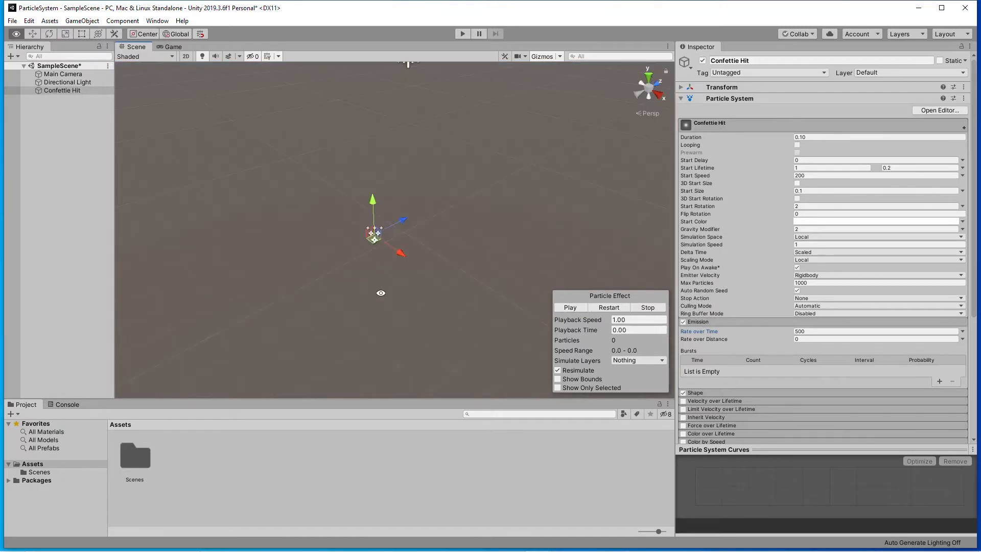
left_click(572, 307)
Show the Shape settings instead of Emission and preview the burst against its emitter cone.
left_click(722, 322)
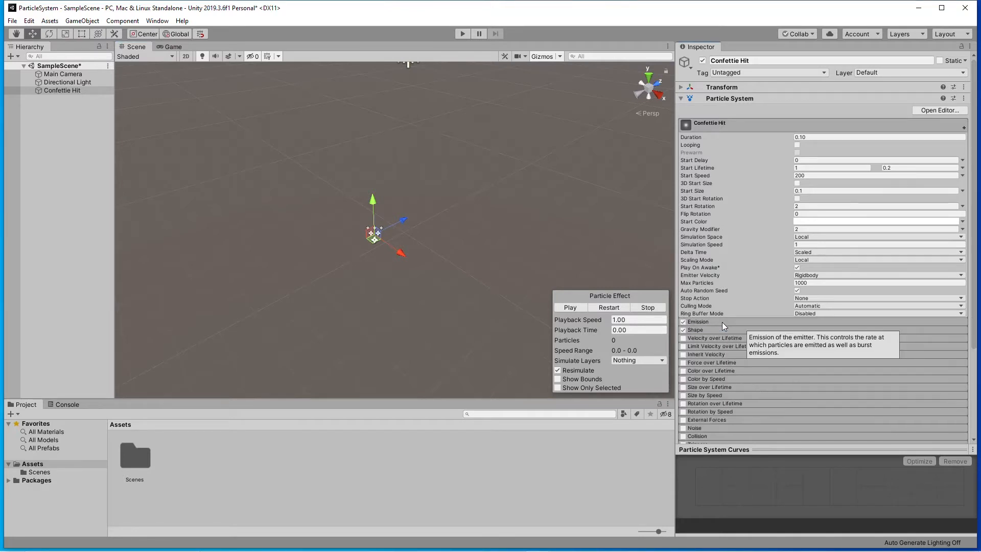
left_click(722, 329)
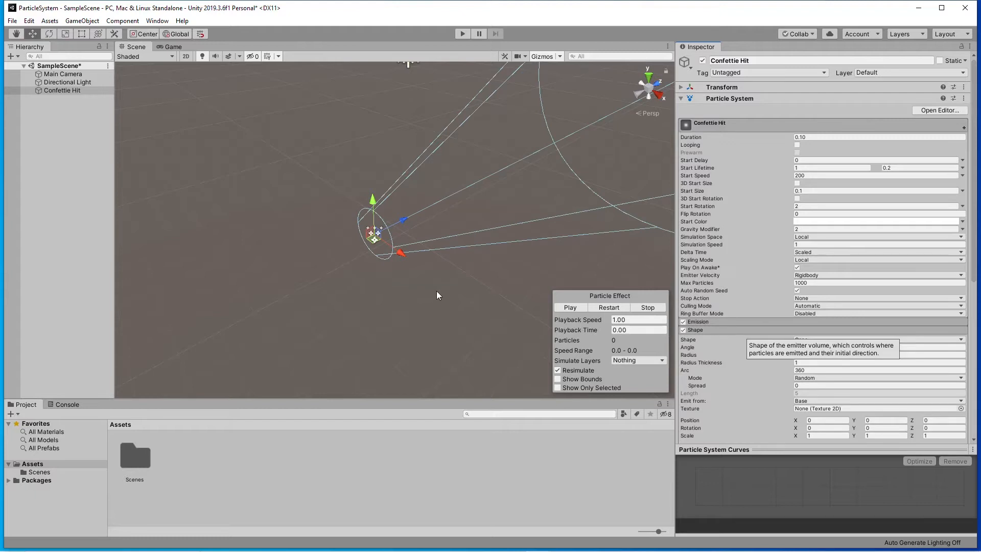
left_click_drag(436, 291, 448, 294, "alt")
left_click_drag(537, 273, 344, 249, "alt")
scroll(222, 305, "down", 6)
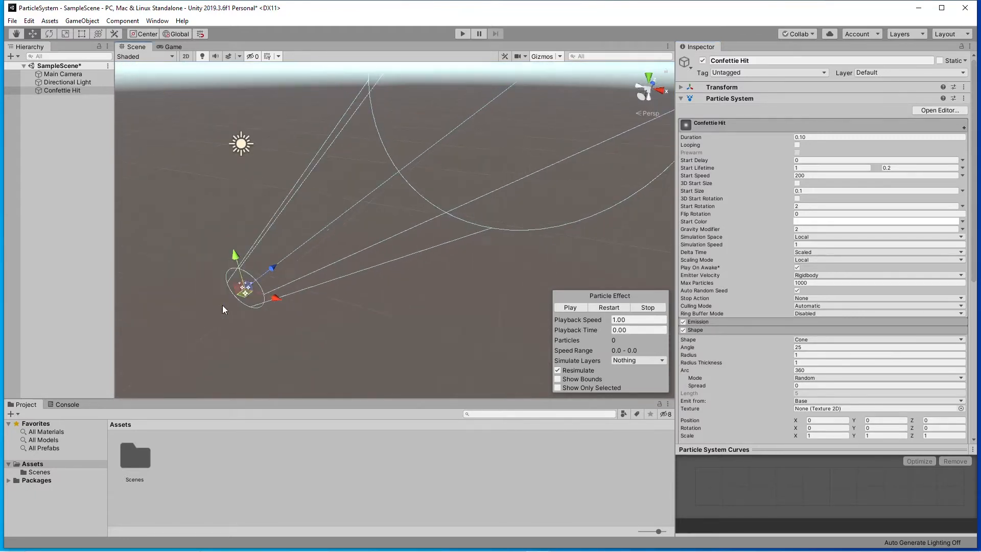
mouse_move(372, 322)
left_mouse_down("alt")
mouse_move(347, 326)
mouse_move(392, 324)
mouse_move(381, 307)
left_mouse_up("alt")
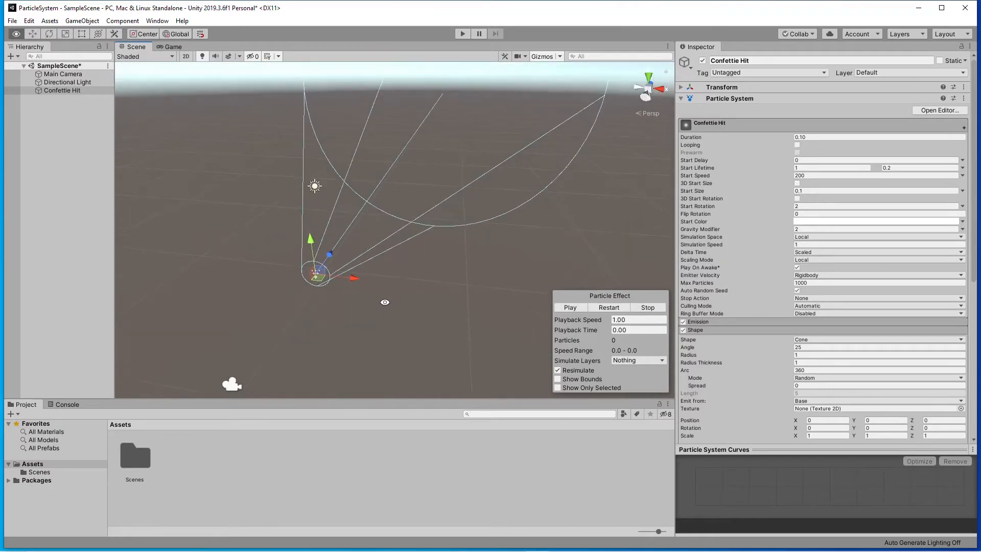
left_click(577, 304)
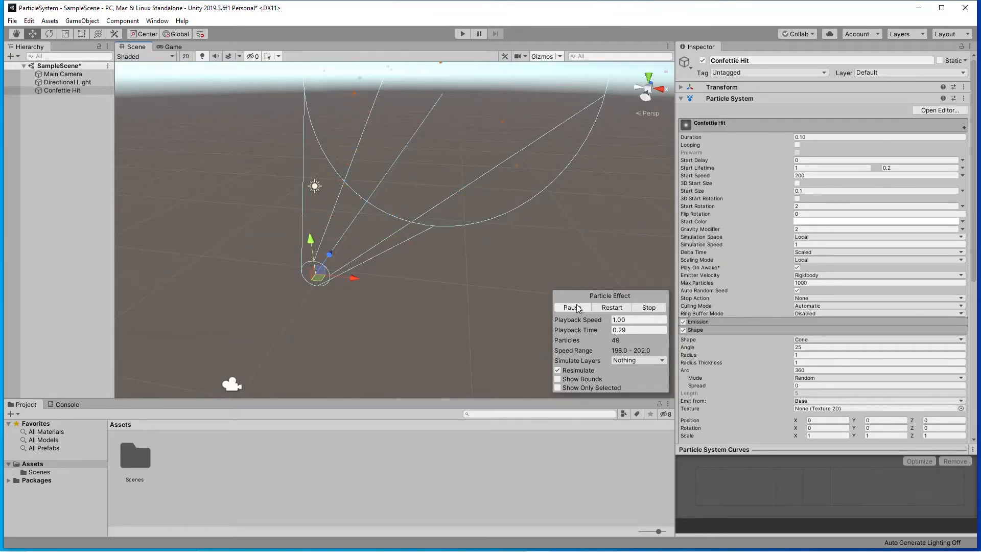
left_click(577, 307)
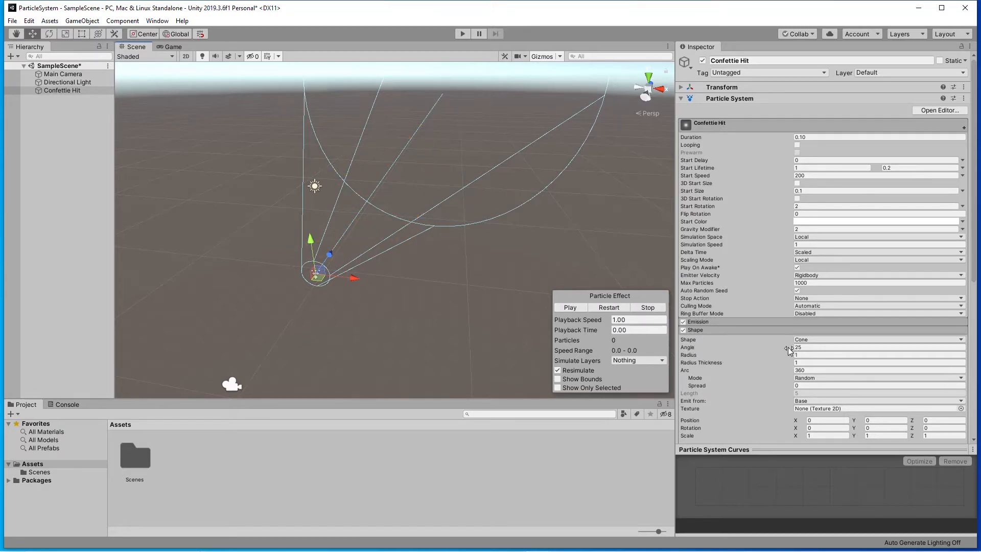
Try narrower emitter cone angles of 16.86 and 9.4, previewing the burst with each.
left_click_drag(792, 350, 691, 352)
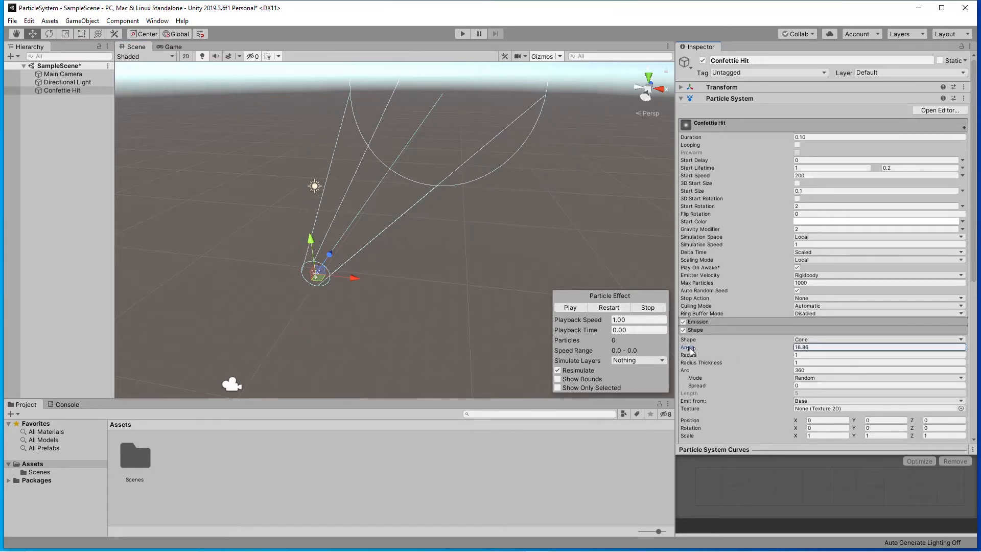
left_click(574, 308)
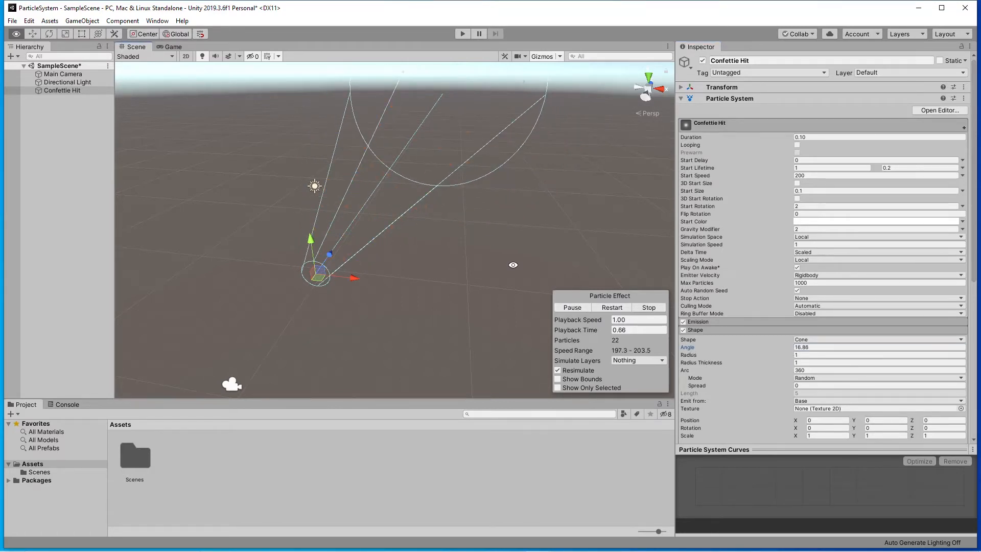
left_click_drag(512, 264, 544, 229, "alt")
left_click(573, 308)
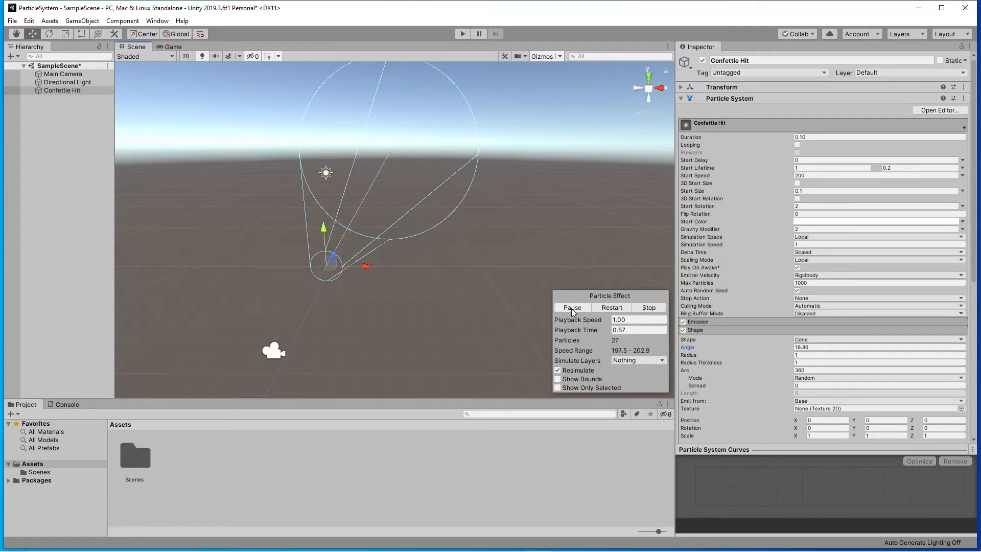
left_click(574, 307)
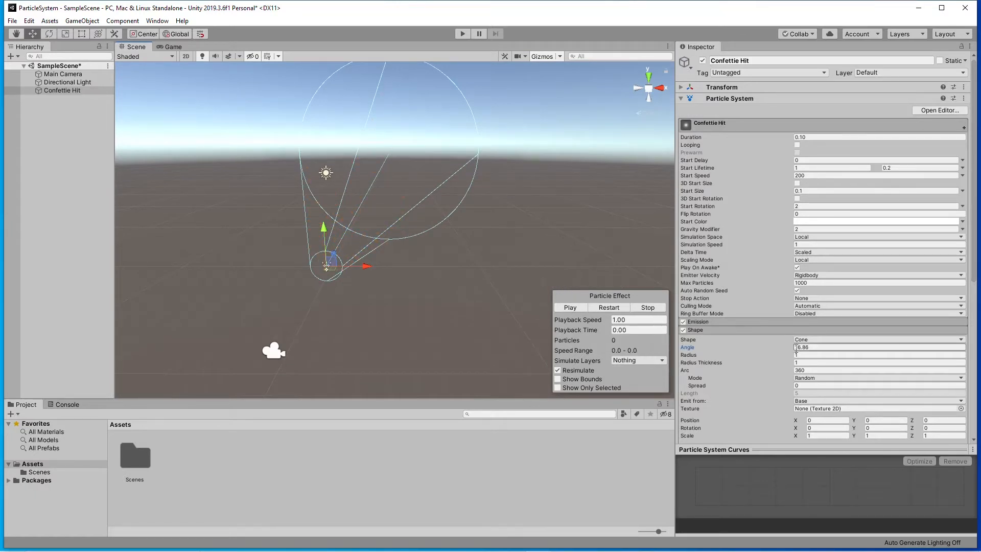
left_click_drag(791, 350, 729, 347)
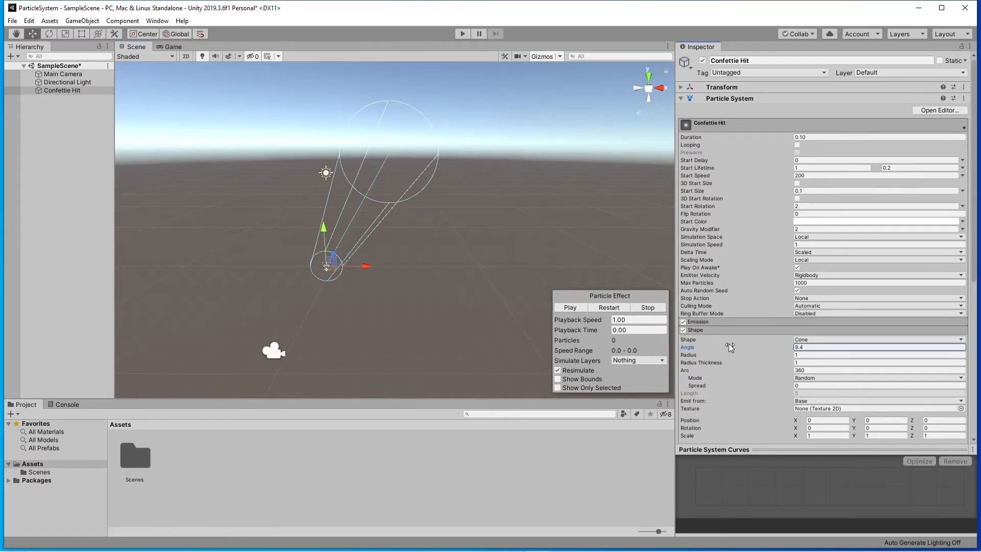
left_click(569, 309)
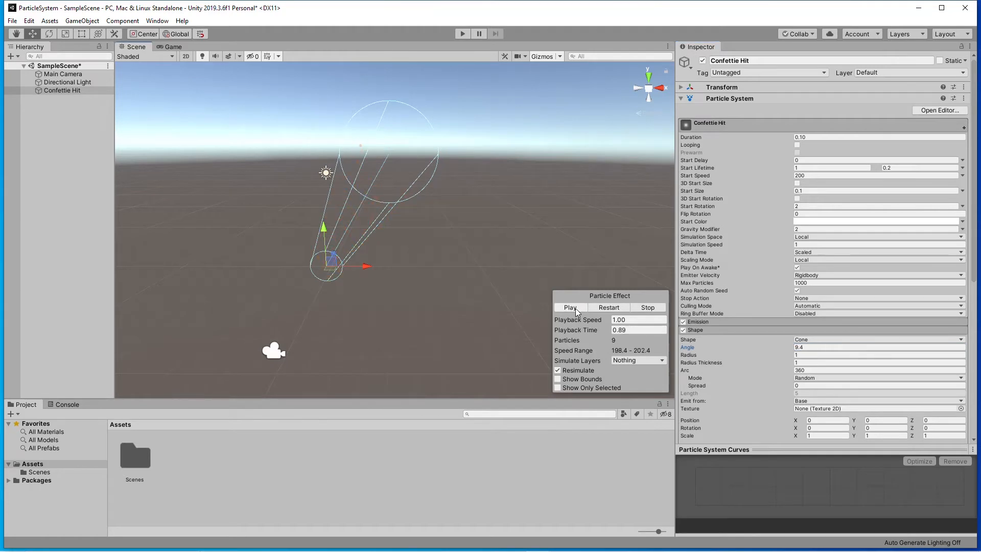
left_click(576, 309)
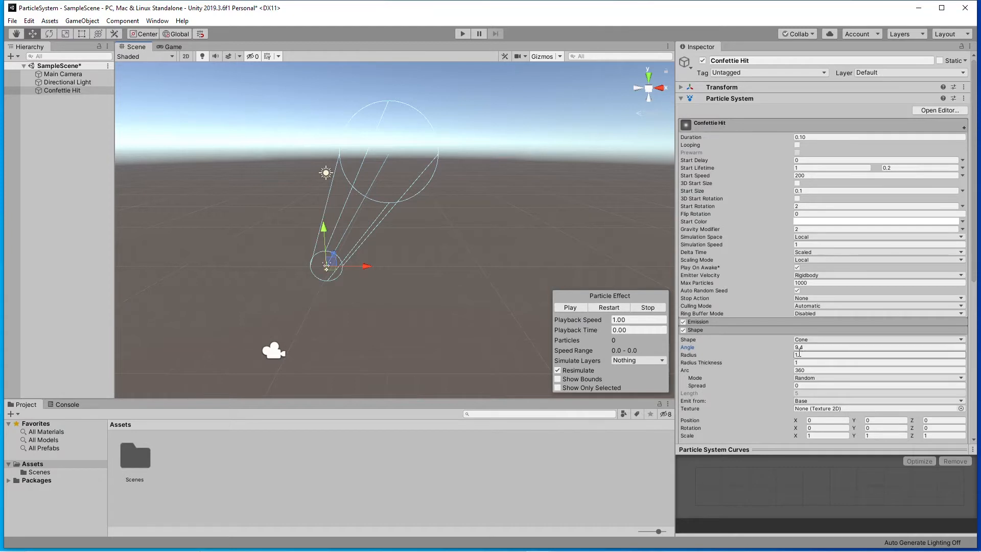
Widen the emitter cone's angle to 22.2 and examine the cone from the side.
left_click_drag(789, 347, 851, 349)
left_click_drag(483, 284, 323, 296, "alt")
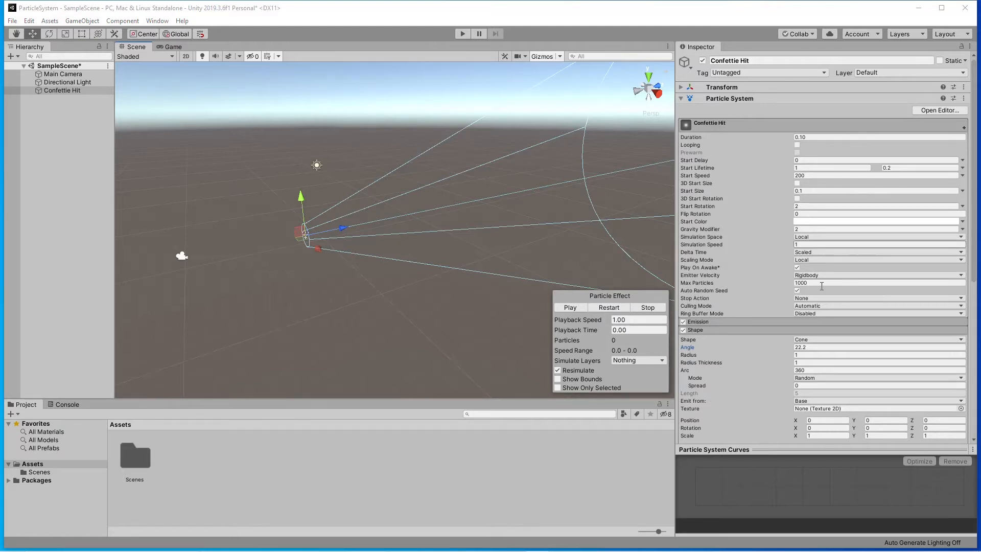
left_click_drag(454, 236, 508, 251, "alt")
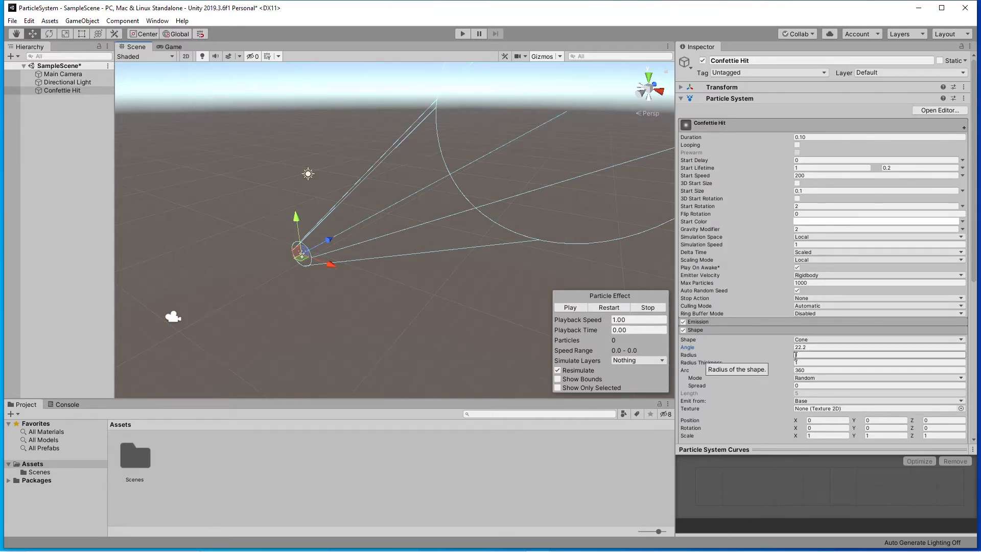
Set the emitter cone's radius to 0.2 and preview the burst several times.
left_click_drag(792, 355, 790, 357)
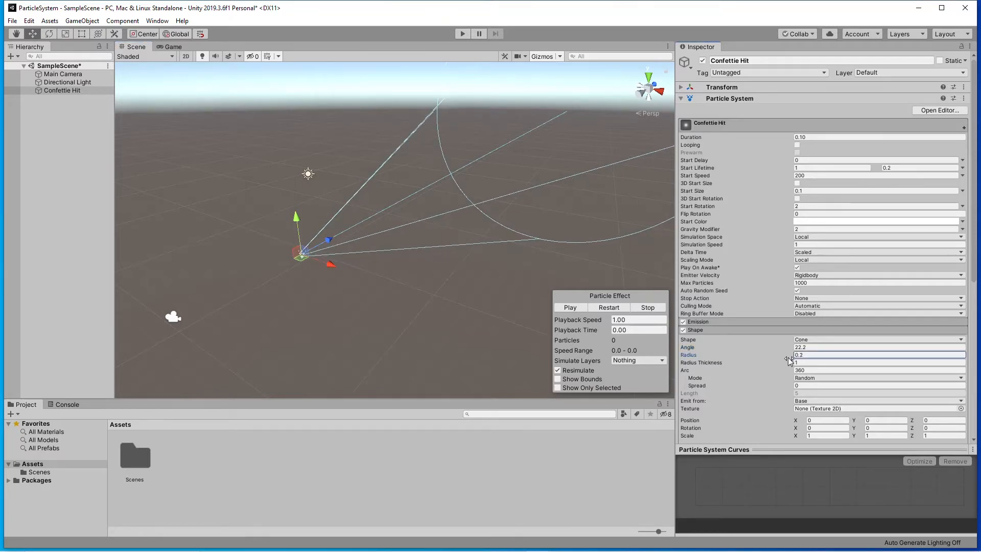
left_click(572, 309)
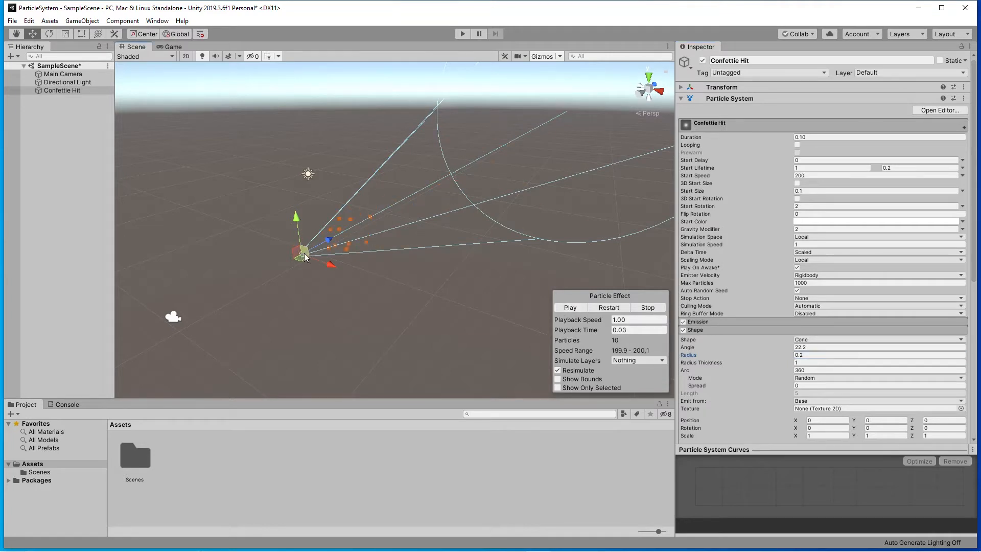
left_click(579, 309)
left_click(579, 309)
left_click(568, 308)
Reduce the emitter cone's radius thickness to 0.62 and preview the burst from different angles.
left_click(794, 363)
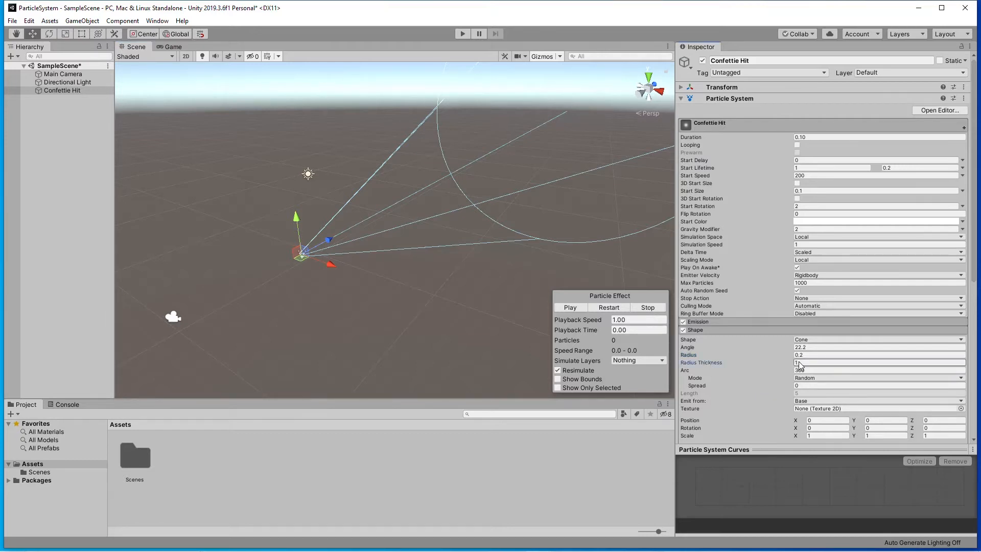
left_click_drag(777, 364, 789, 366)
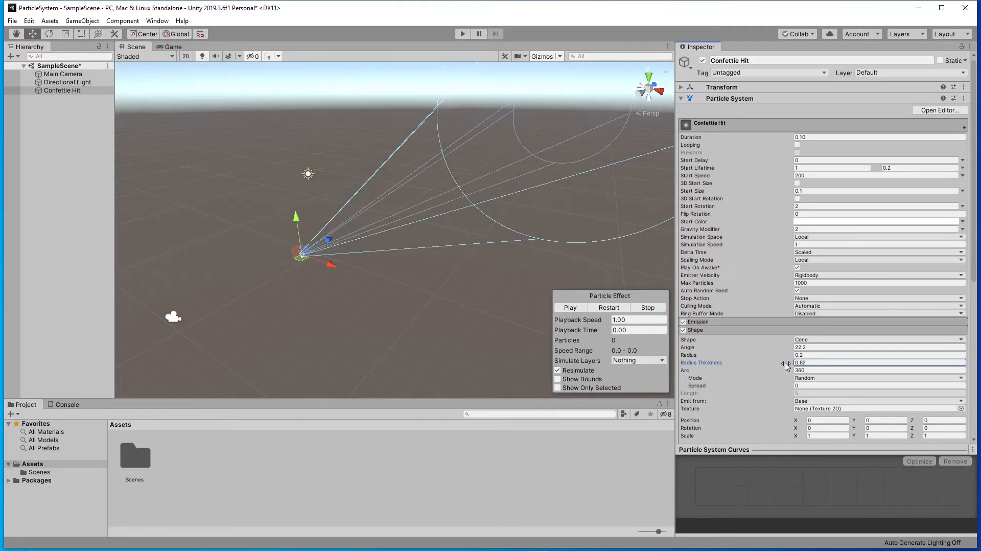
left_click(570, 307)
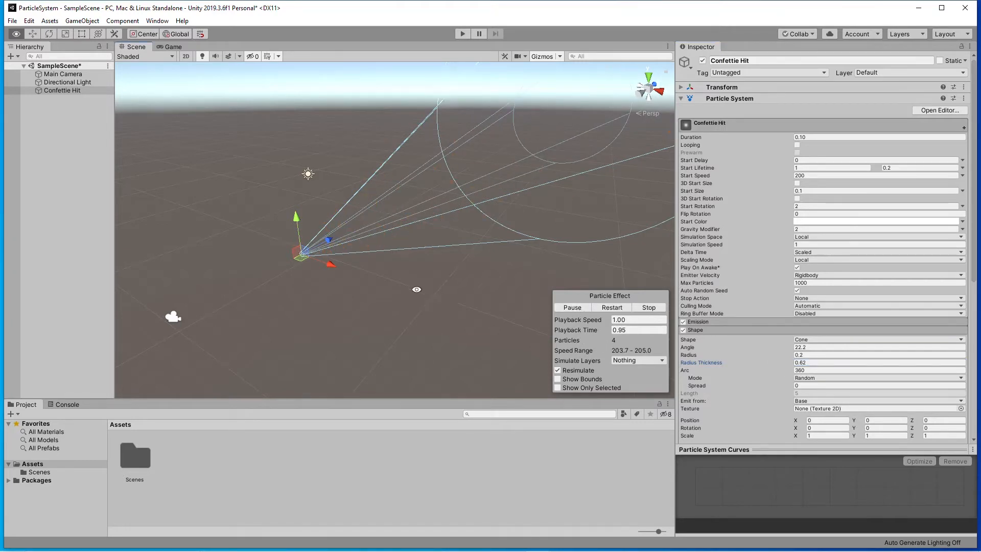
left_click_drag(557, 276, 515, 258, "alt")
left_click(580, 309)
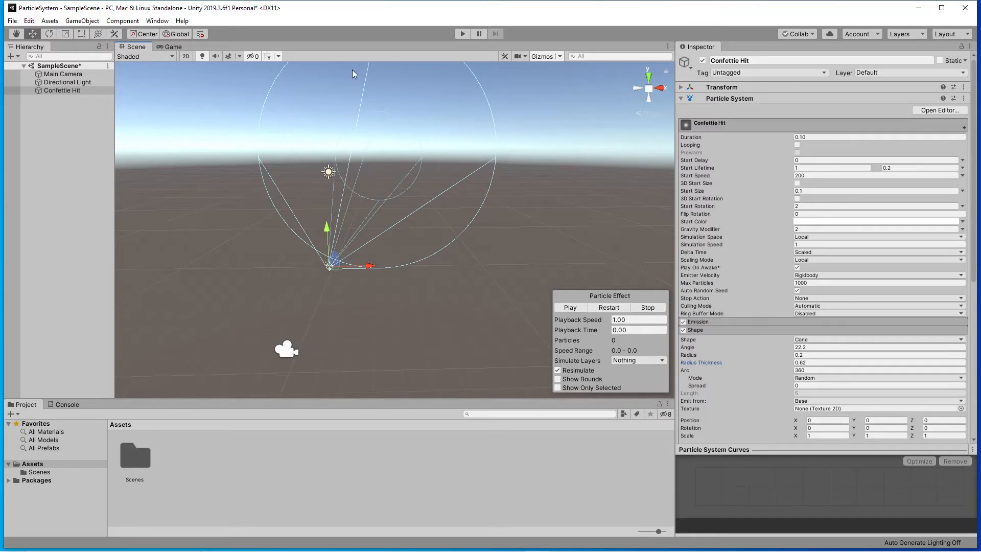
left_click(578, 308)
left_click(578, 308)
left_click_drag(514, 205, 451, 221, "alt")
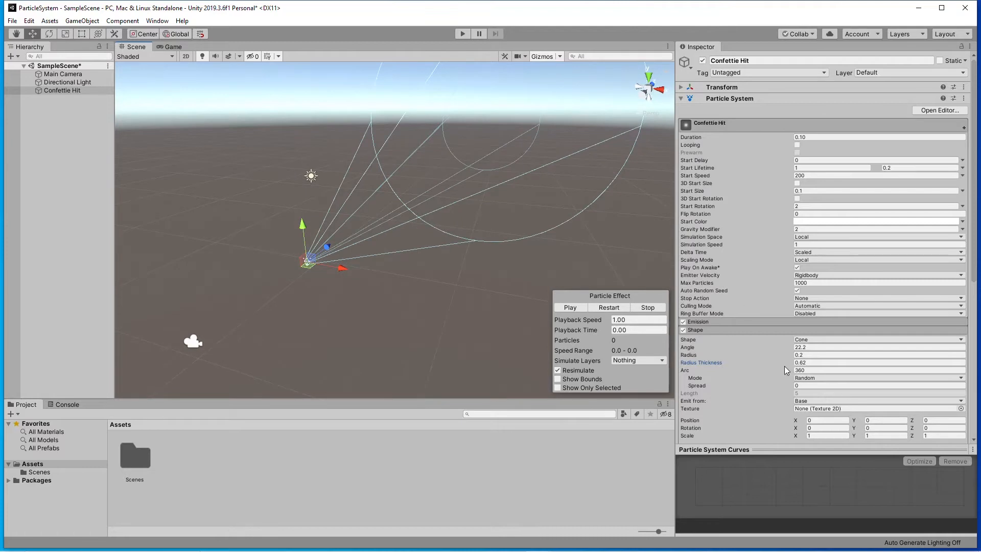
Set the emitter cone's radius thickness to 1 and examine the cone from another angle.
left_click(800, 363)
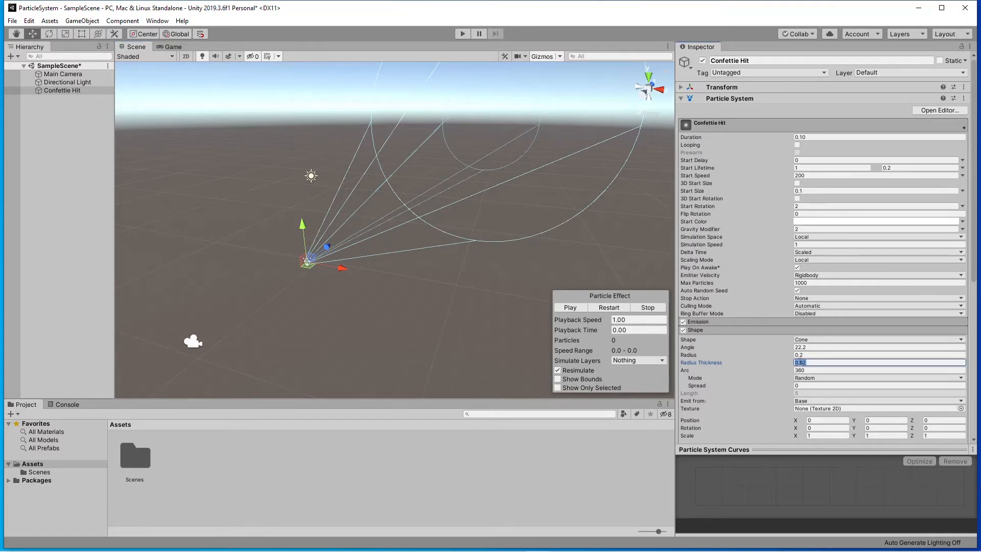
type("1")
mouse_move(450, 296)
left_mouse_down("alt")
mouse_move(464, 303)
mouse_move(459, 294)
left_mouse_up("alt")
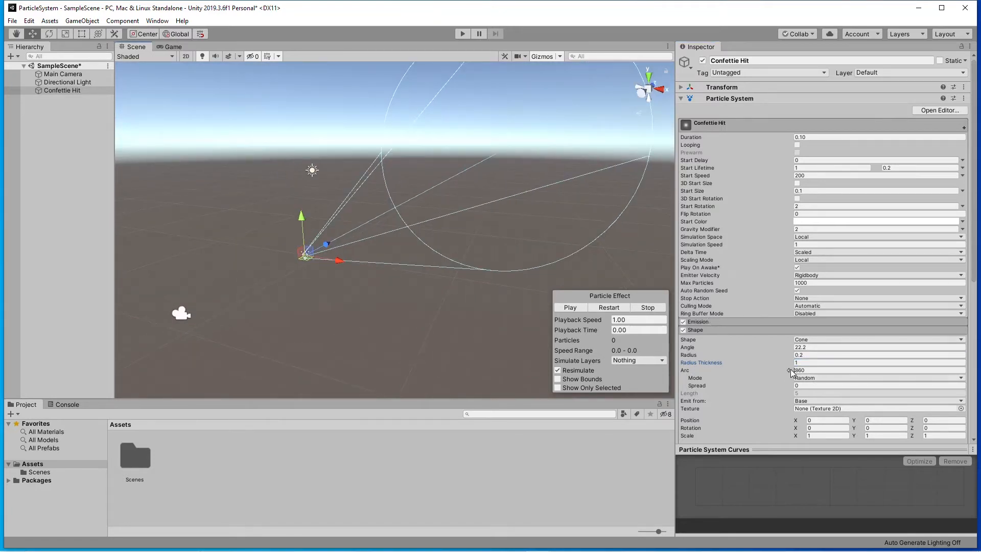
Try emitter arc values of 333.99 and 0 with burst previews, and return the arc to 360.
left_click_drag(790, 371, 348, 352)
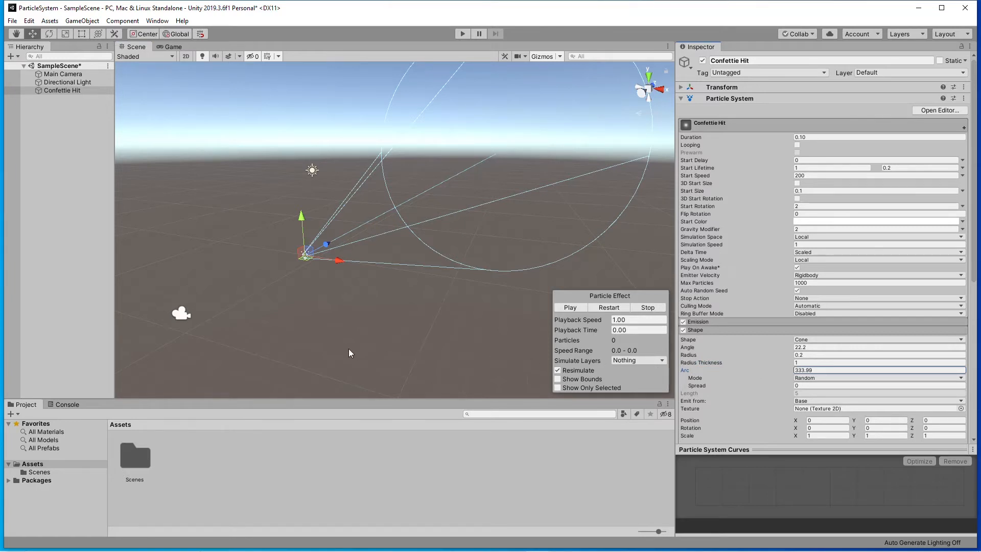
mouse_move(473, 263)
left_mouse_down("alt")
mouse_move(483, 309)
mouse_move(474, 255)
left_mouse_up("alt")
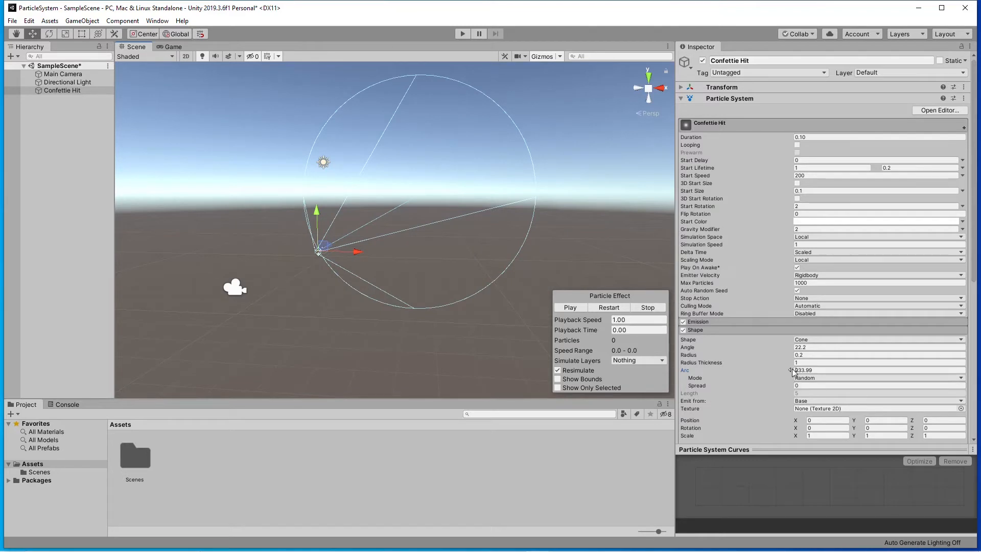
left_click_drag(794, 371, 408, 359)
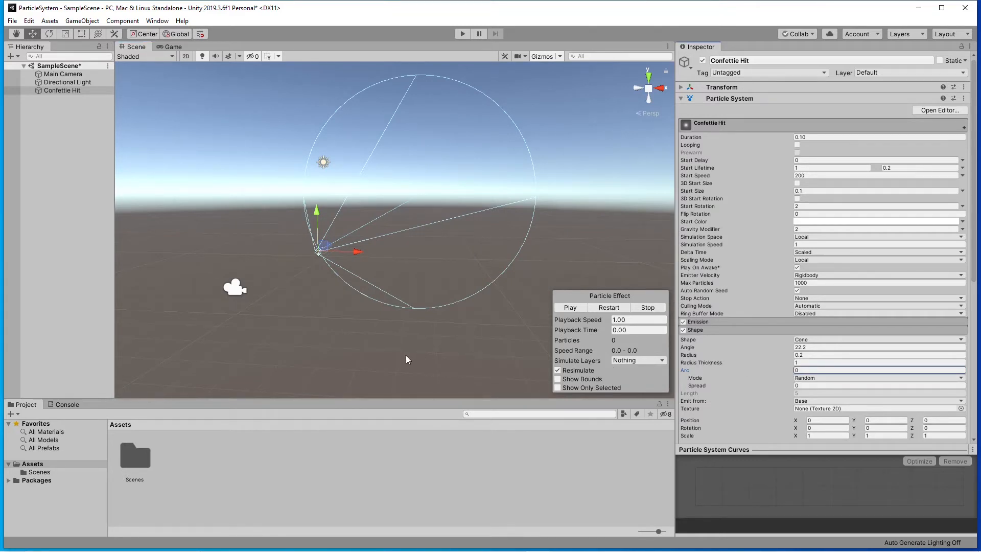
left_click(571, 307)
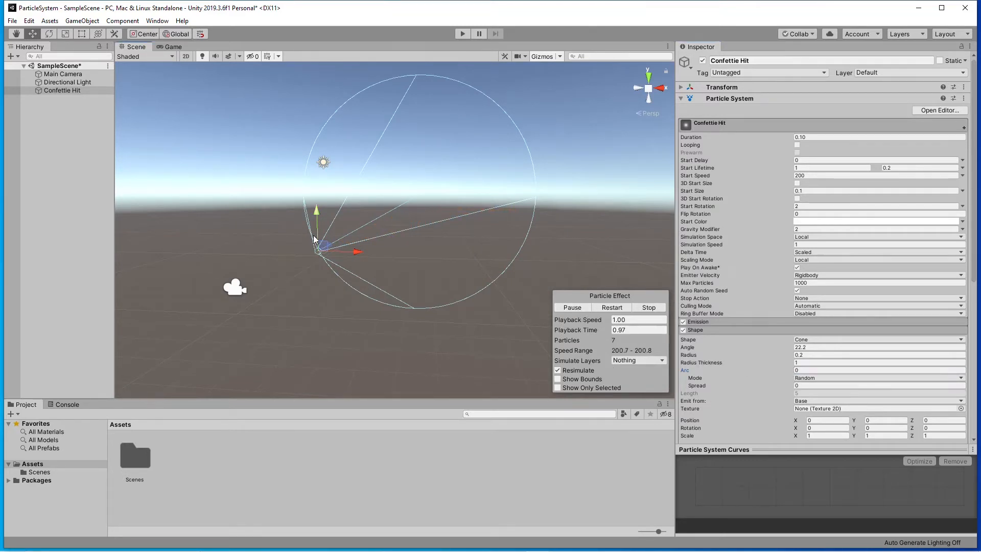
left_click(570, 308)
left_click(571, 307)
left_click(575, 308)
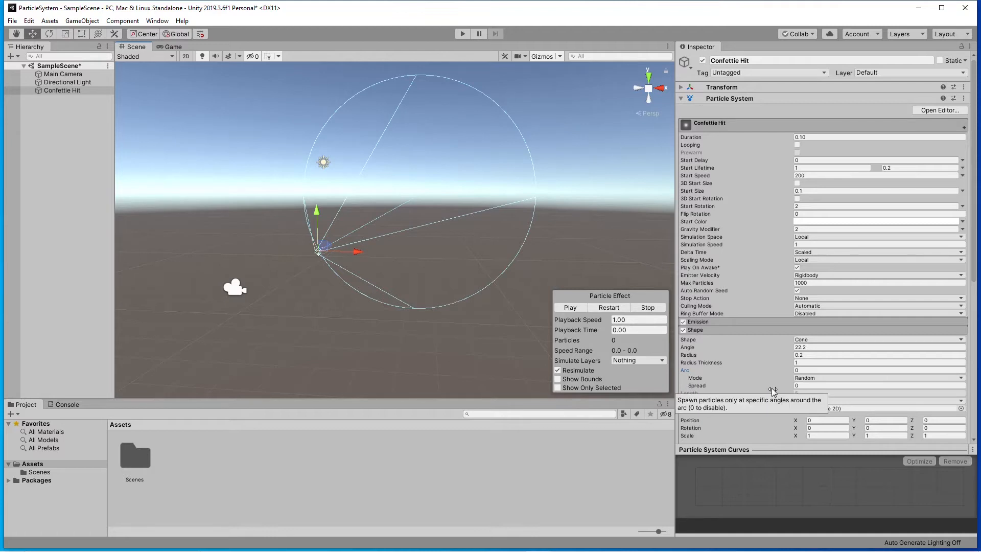
left_click(800, 368)
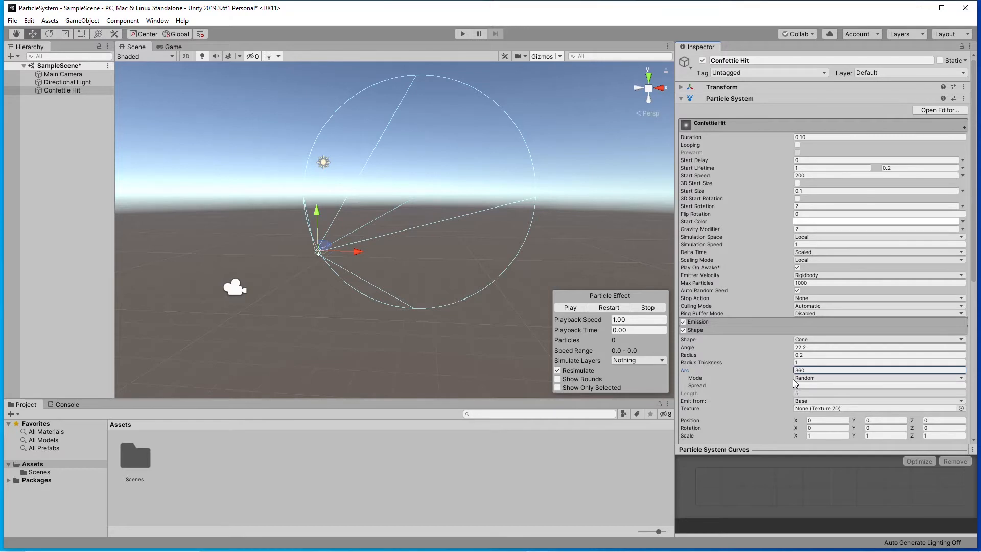
Try an arc spread of 1, preview the burst, and set the spread back to 0.
left_click(798, 385)
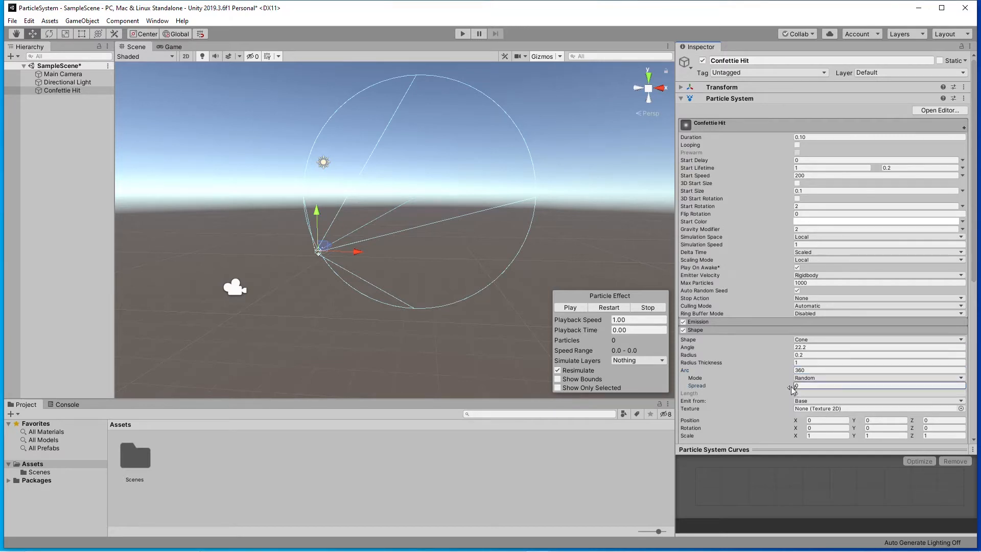
type("1")
key("BackSpace")
type("0")
left_click_drag(768, 391, 787, 391)
left_click(569, 307)
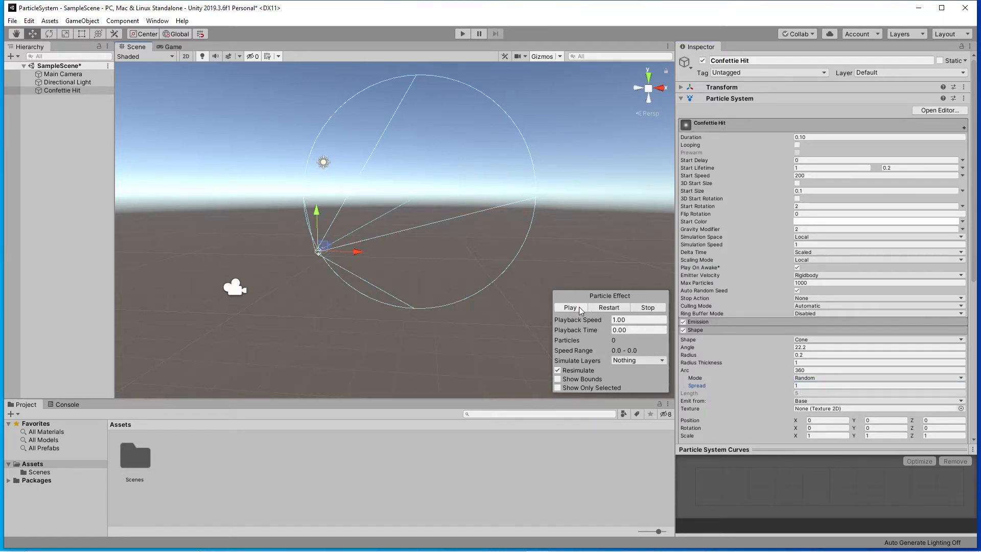
left_click(579, 308)
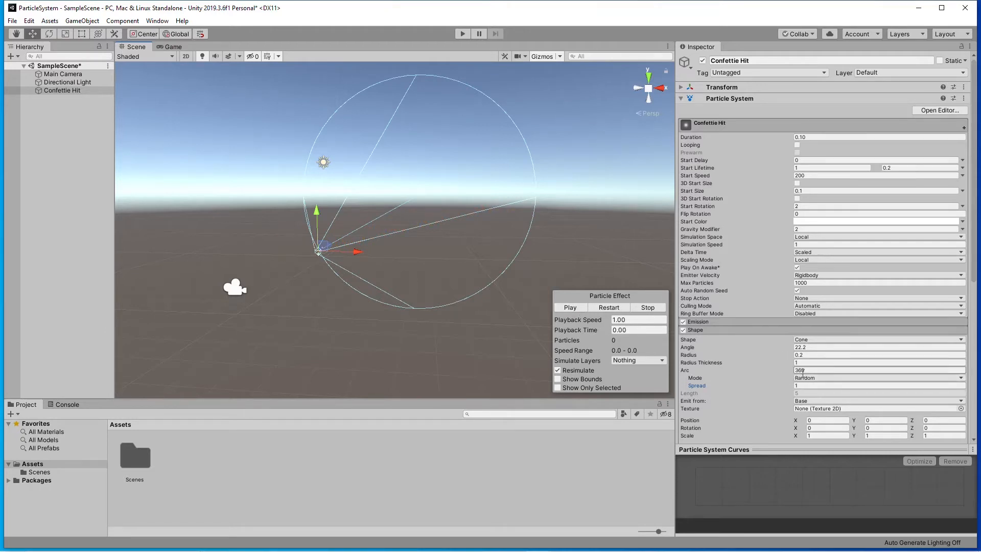
left_click(789, 385)
type("0")
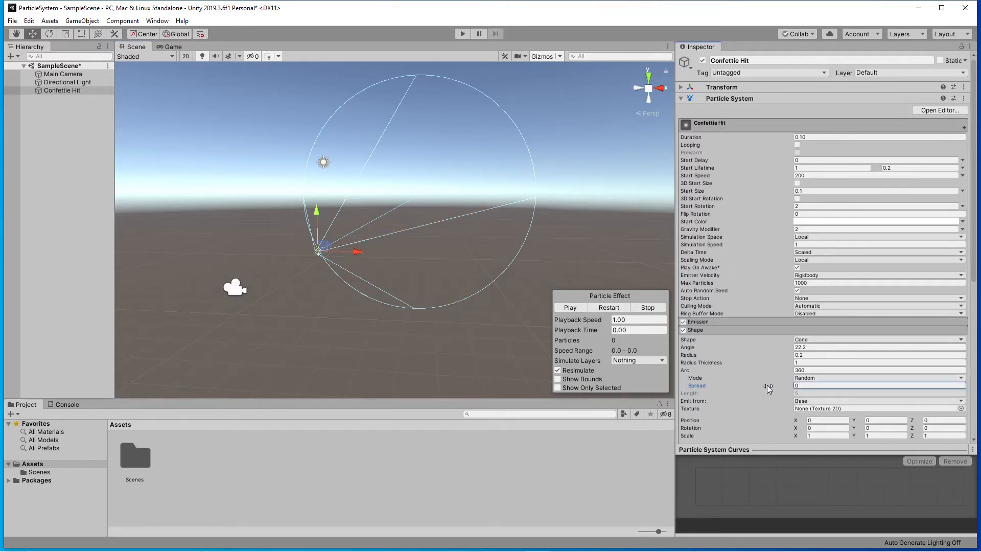
left_click(569, 307)
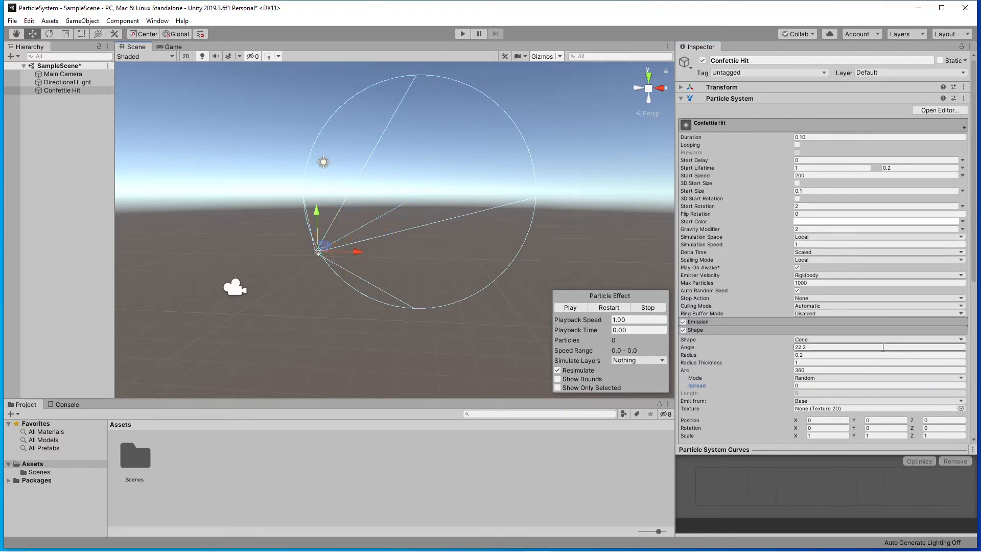
Enable Limit Velocity over Lifetime with separate axes, a dampen of 0.6 and a drag of 40.
left_click(723, 330)
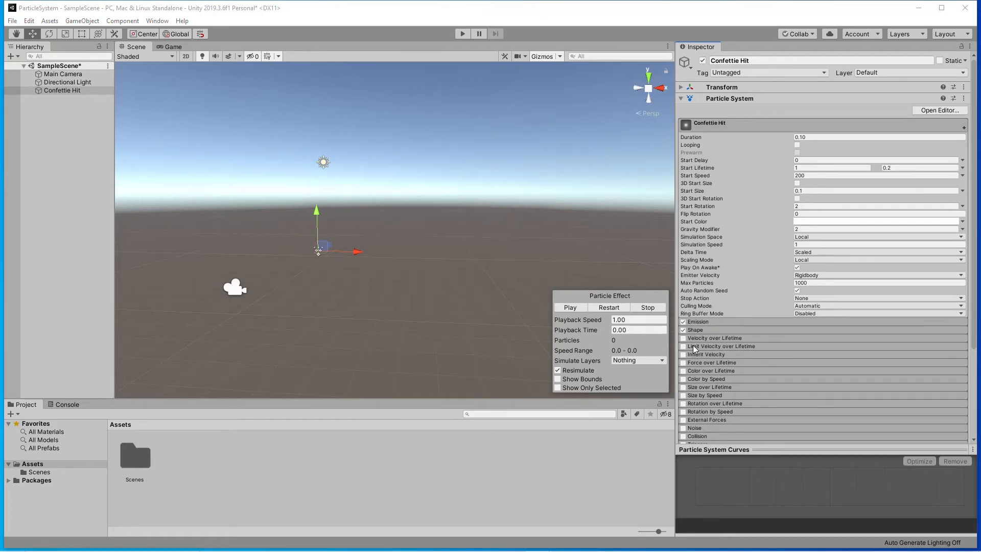
left_click(741, 346)
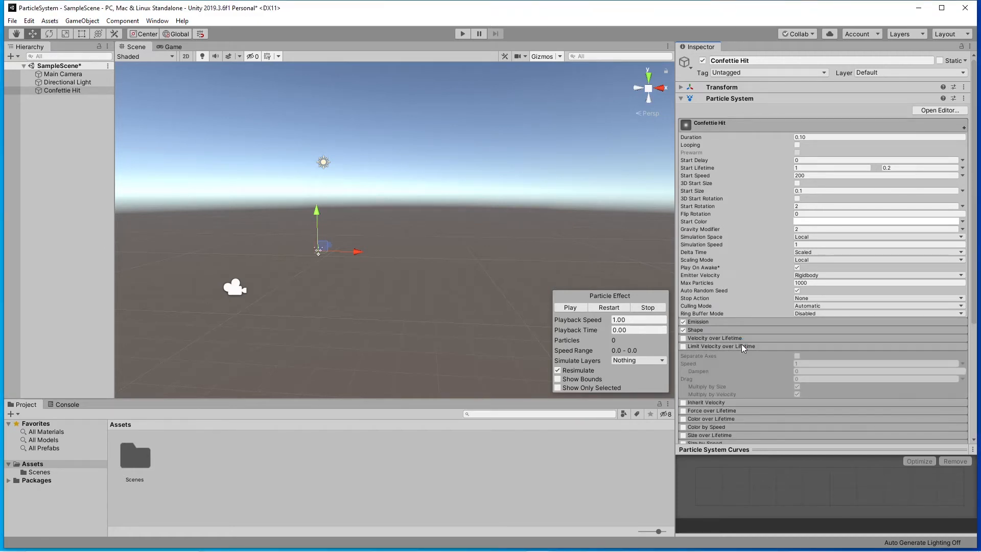
left_click(684, 347)
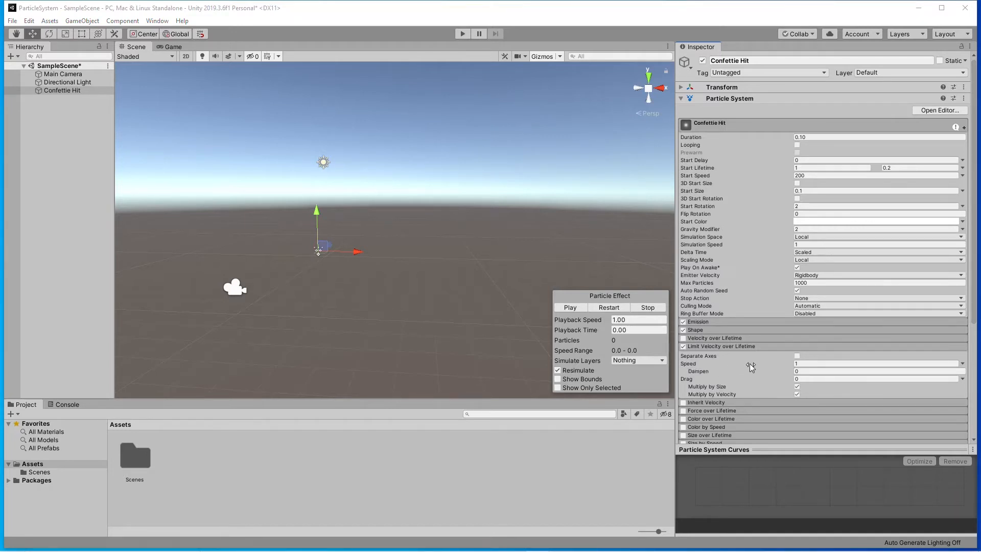
left_click(961, 363)
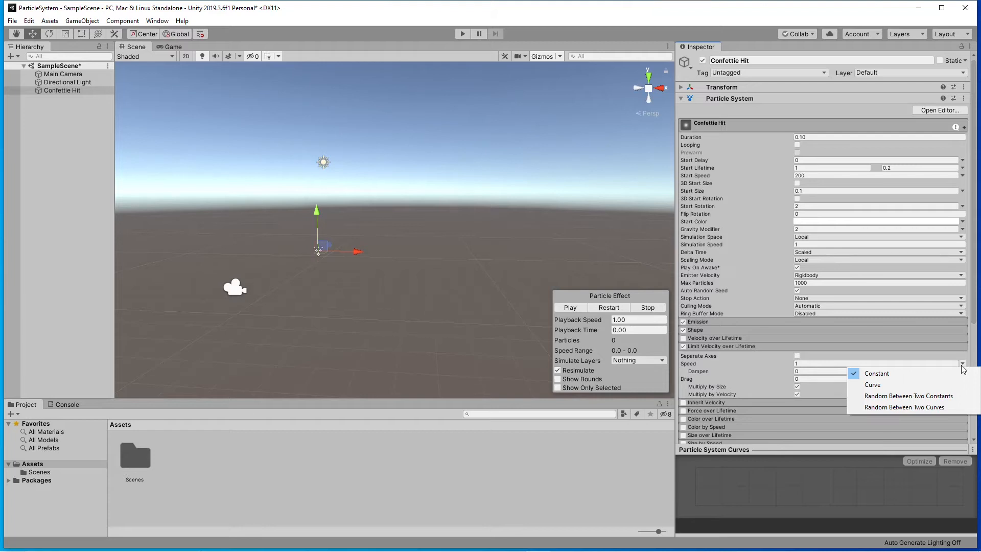
left_click(746, 361)
left_click(797, 355)
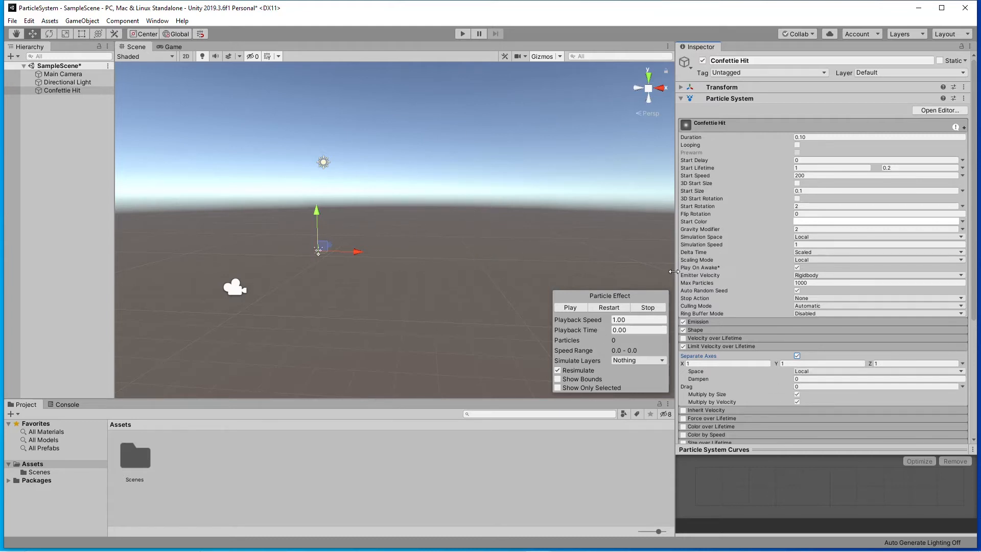
left_click(805, 379)
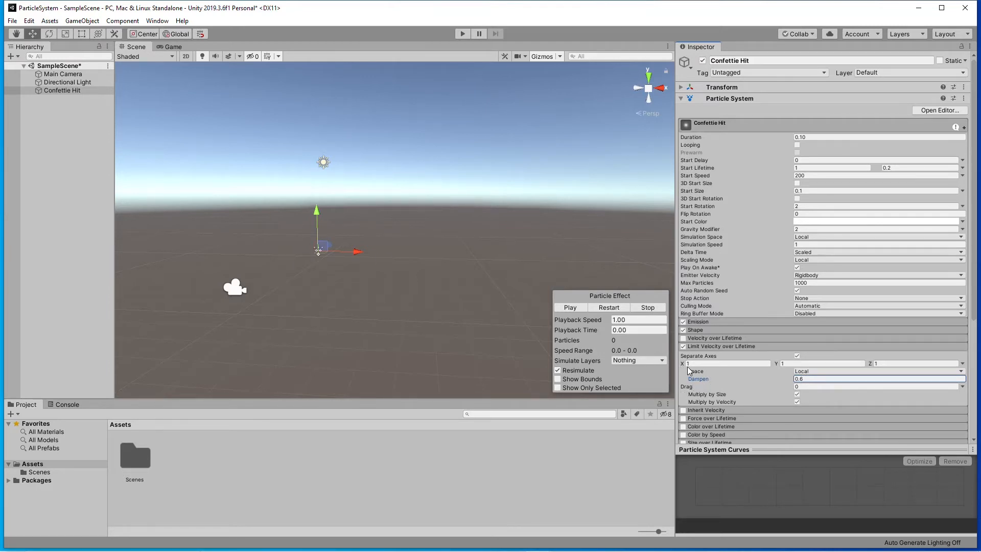
left_click(802, 387)
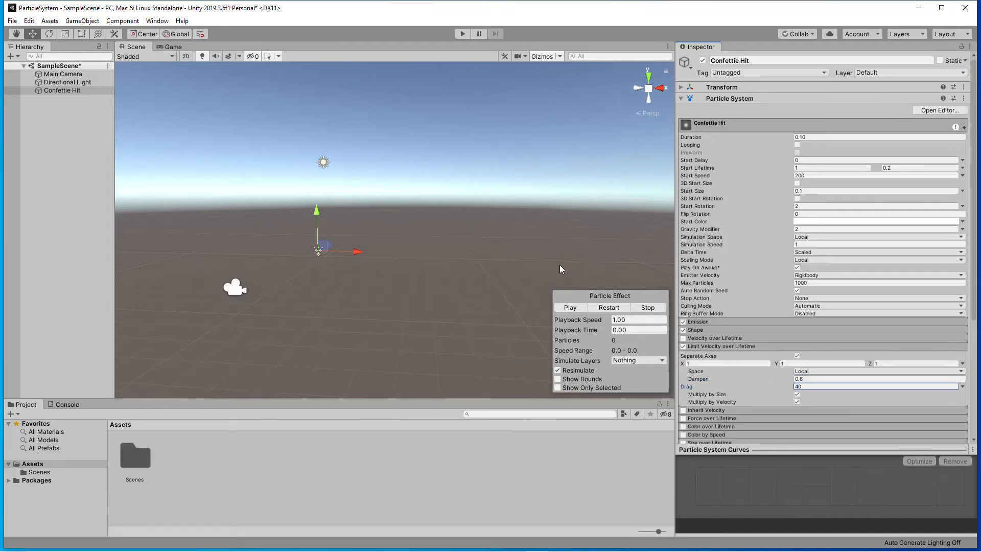
Preview the velocity-limited burst several times from close up and from different viewing angles.
left_click(571, 308)
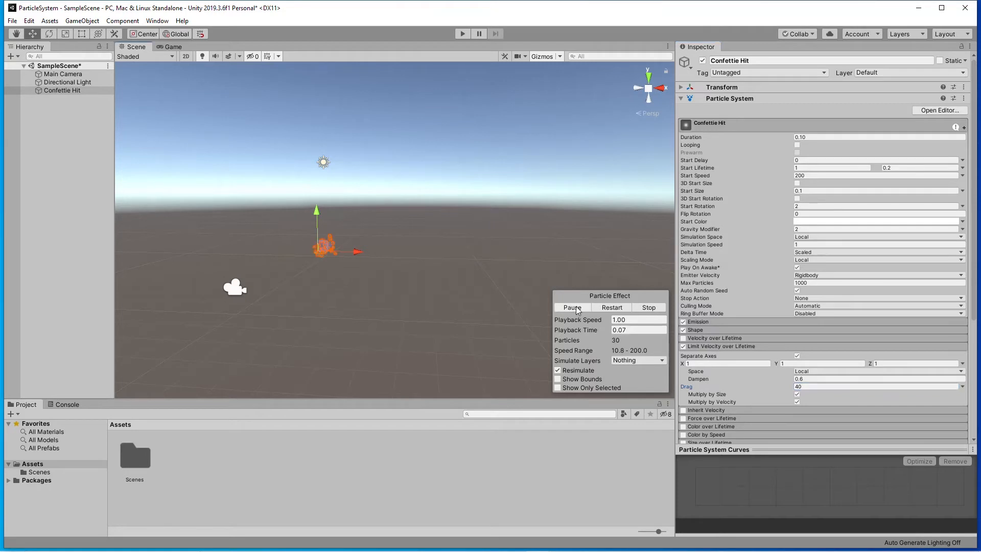
left_click_drag(482, 250, 330, 280, "alt")
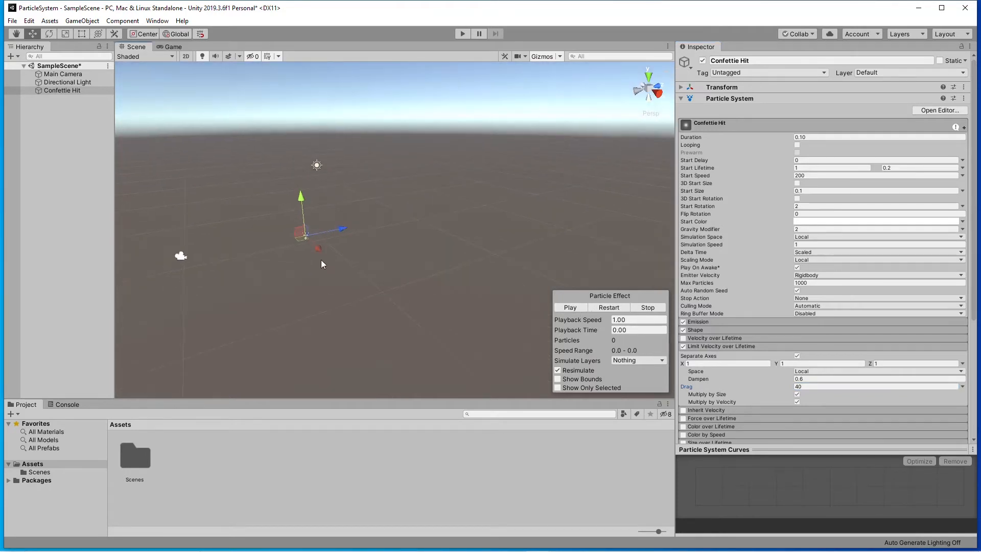
scroll(291, 235, "up", 5)
middle_click_drag(280, 240, 438, 278)
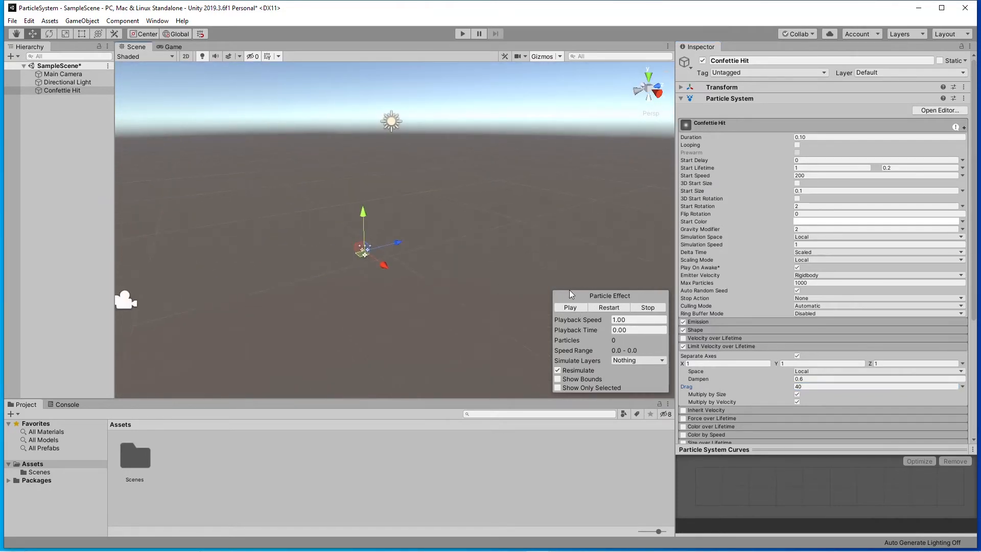
left_click(578, 309)
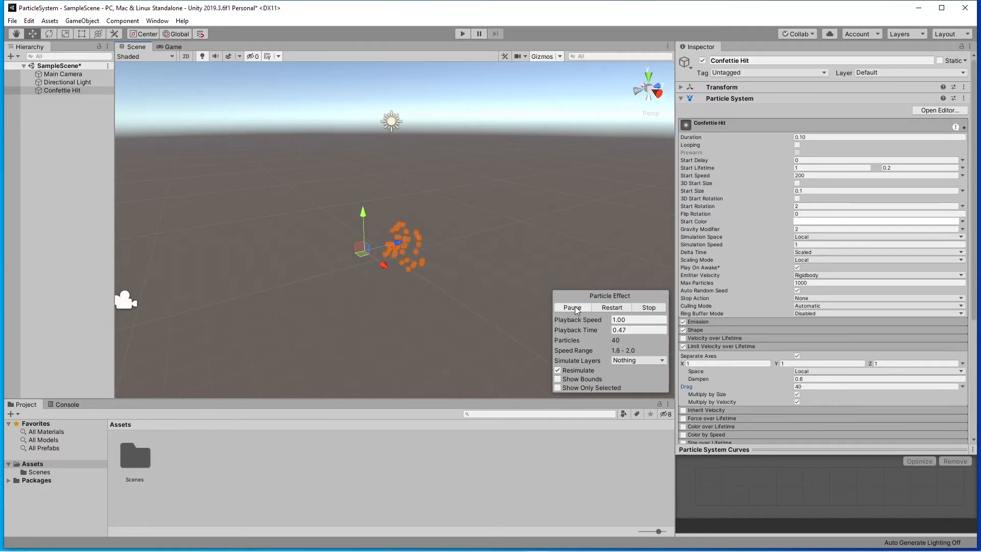
left_click_drag(478, 296, 437, 274, "alt")
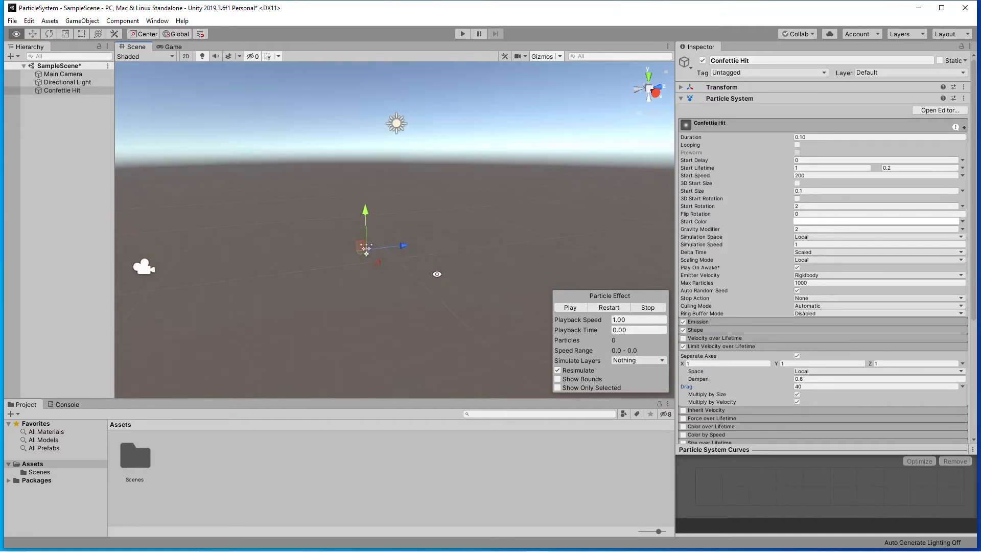
left_click(574, 307)
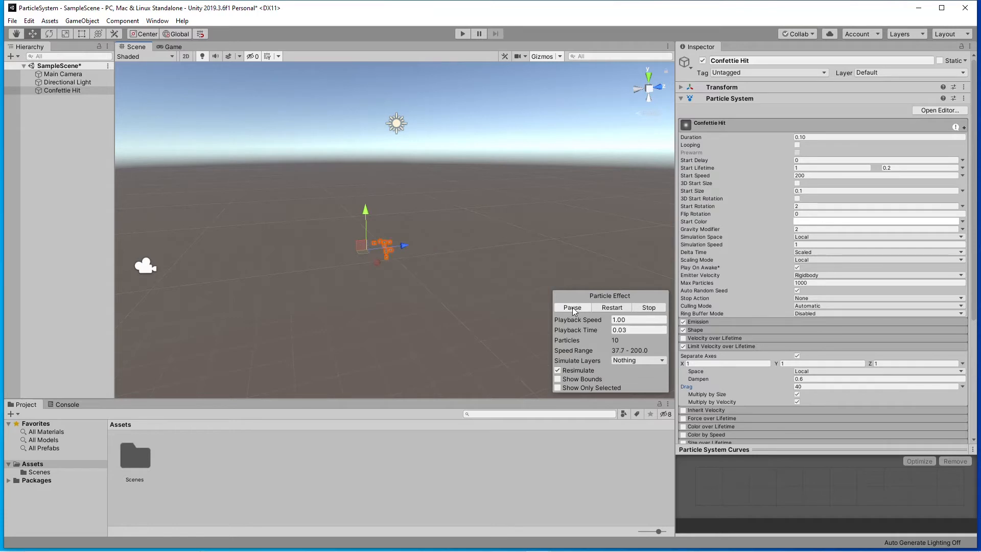
left_click_drag(508, 324, 538, 313, "alt")
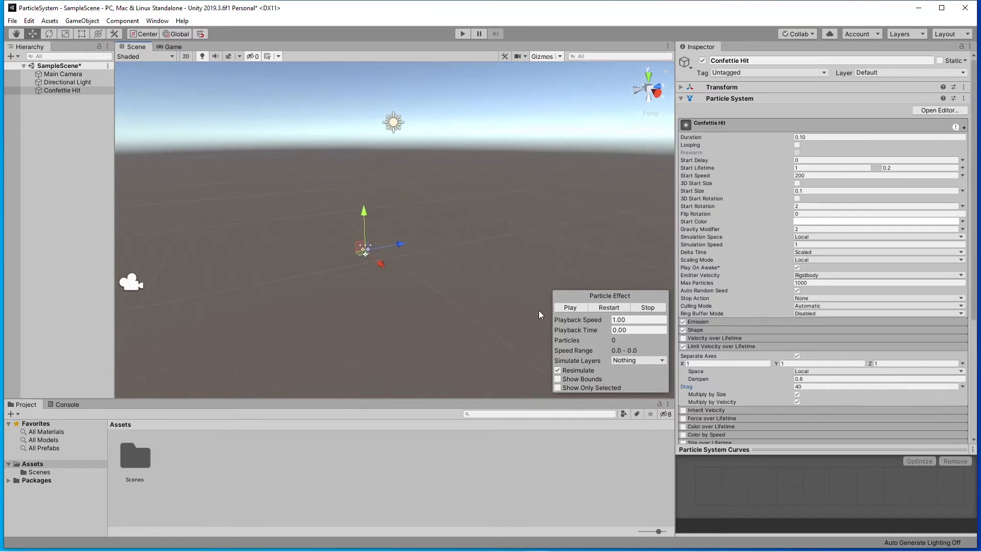
left_click(573, 308)
mouse_move(423, 313)
left_mouse_down("alt")
mouse_move(425, 280)
mouse_move(423, 315)
left_mouse_up("alt")
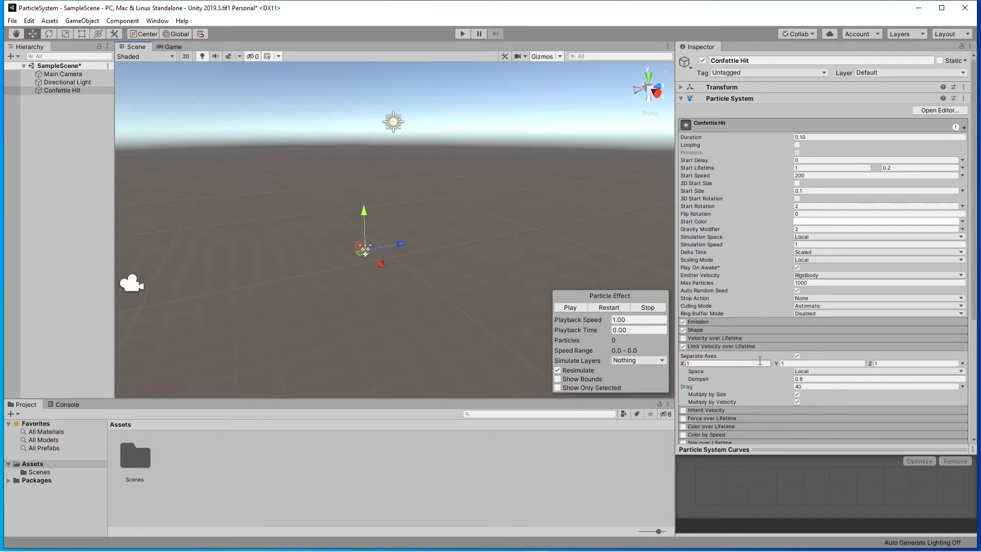
Enable Color over Lifetime for the particle system and show its color setting.
left_click(781, 347)
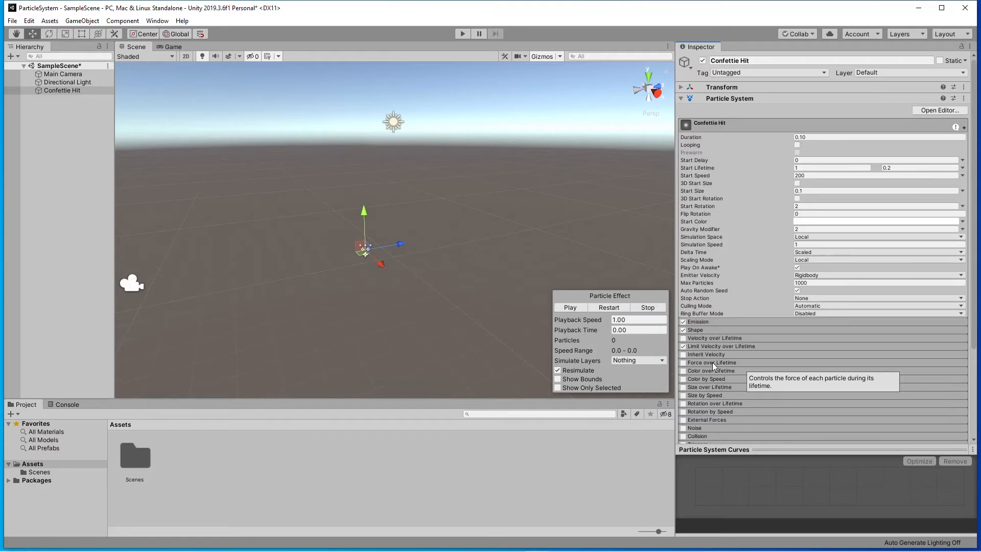
left_click(683, 371)
left_click(734, 369)
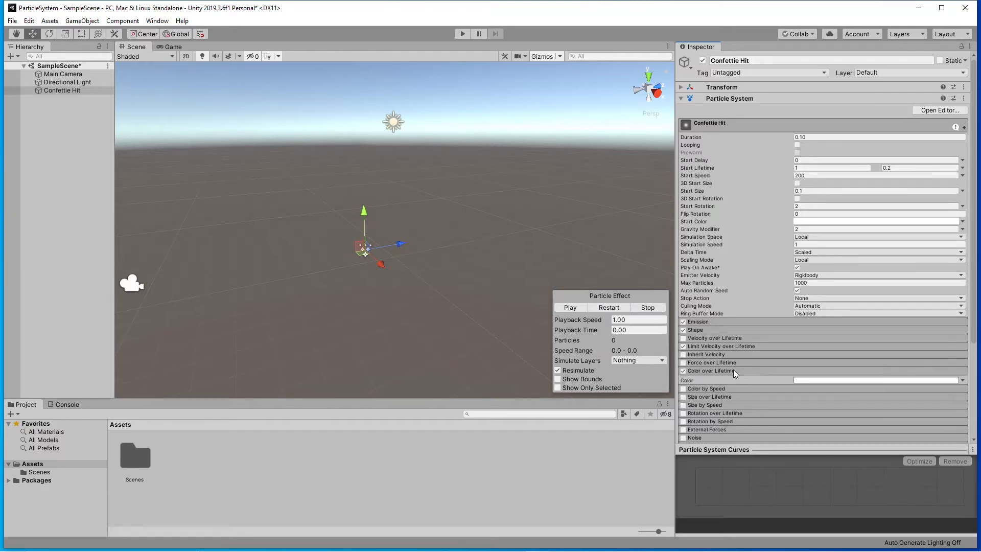
Enable Inherit Velocity in Initial mode with a multiplier of 100 and preview the burst.
left_click(748, 125)
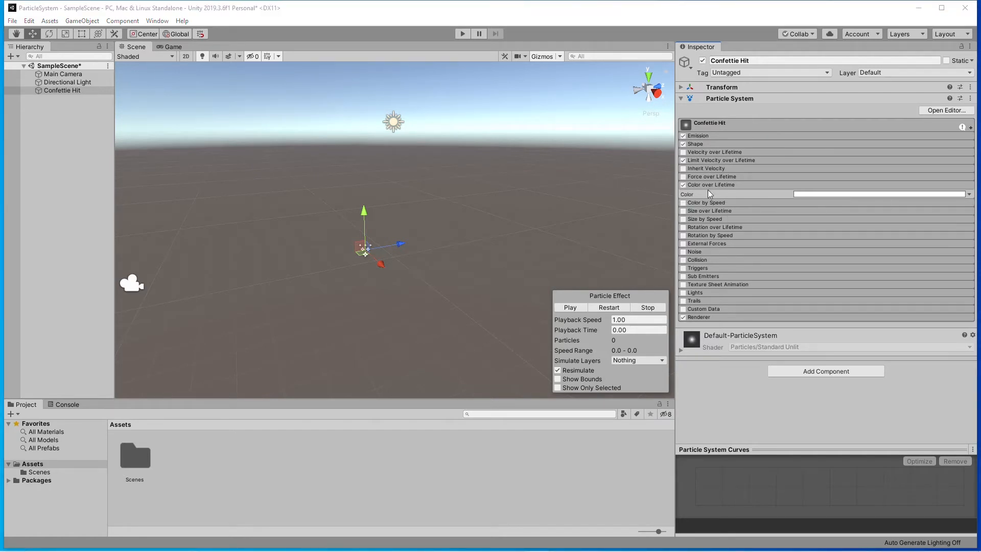
left_click(715, 169)
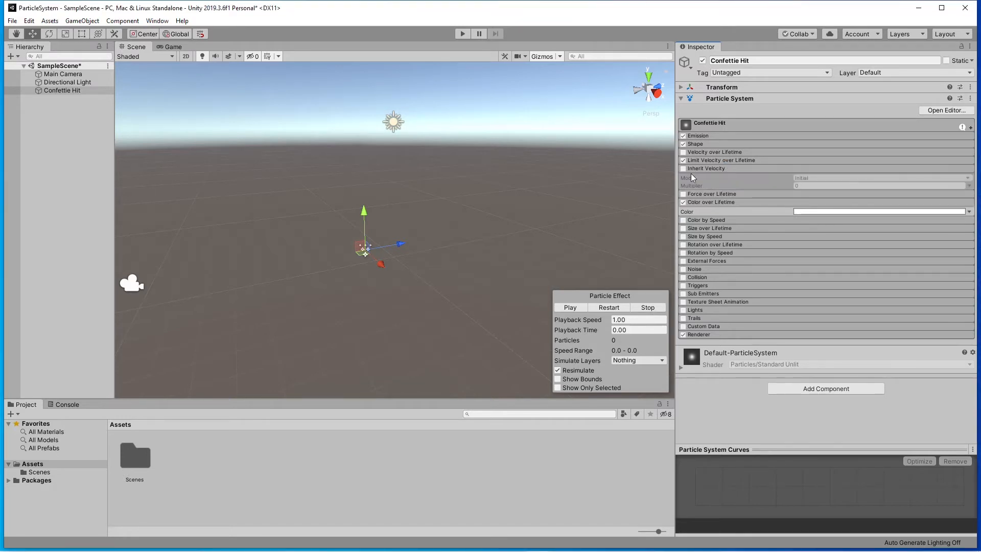
left_click(683, 168)
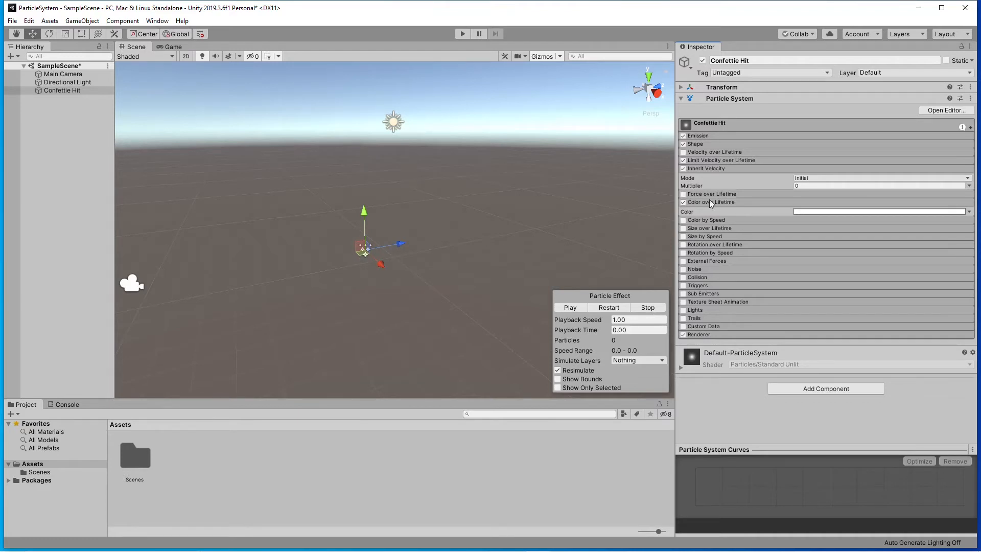
left_click(724, 187)
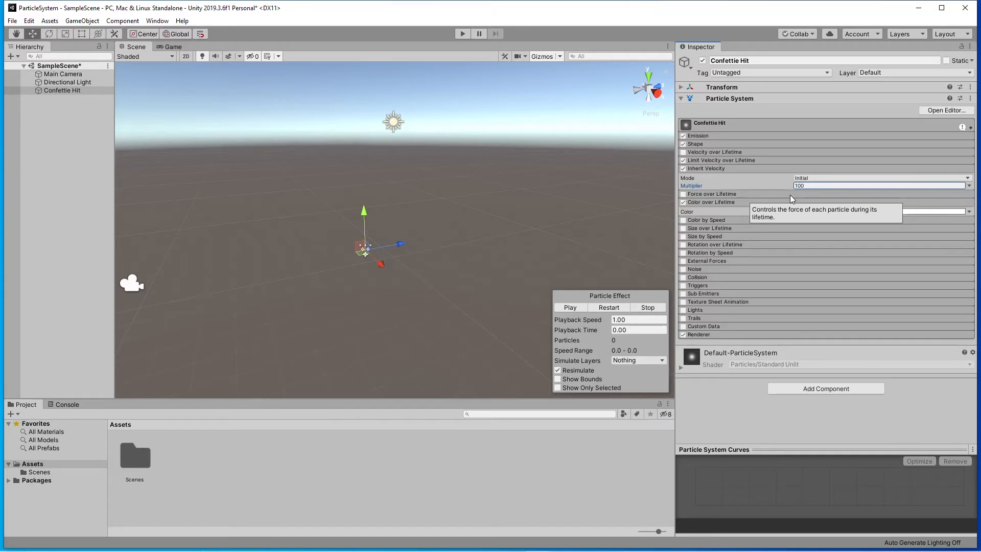
left_click(570, 307)
left_click(574, 307)
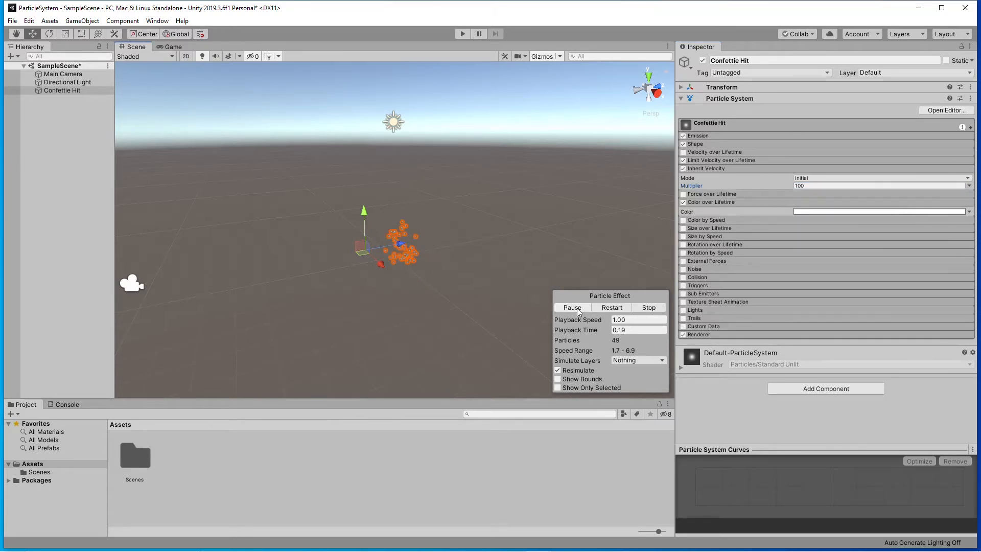
Preview the burst again, collapse Inherit Velocity and check the available color modes of Color over Lifetime.
left_click(581, 308)
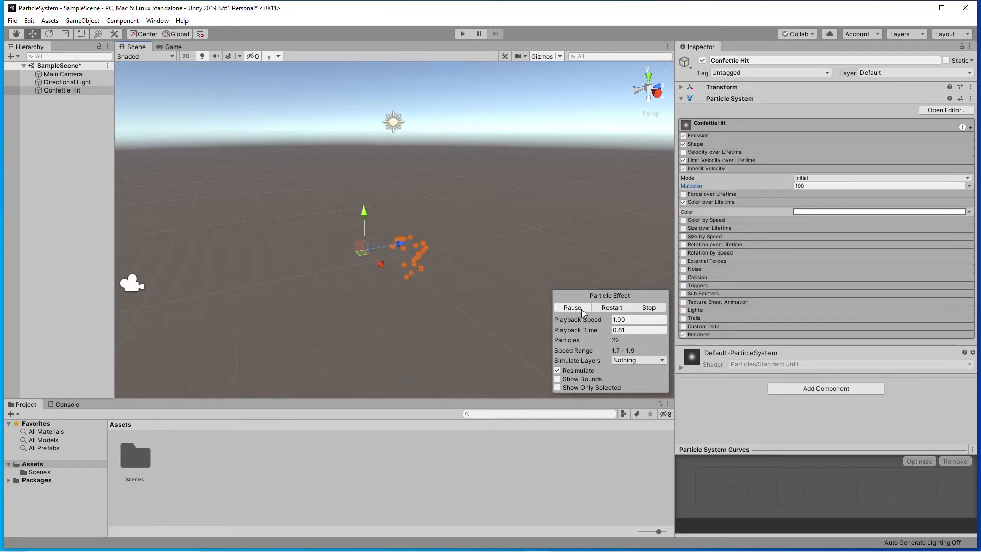
left_click(724, 168)
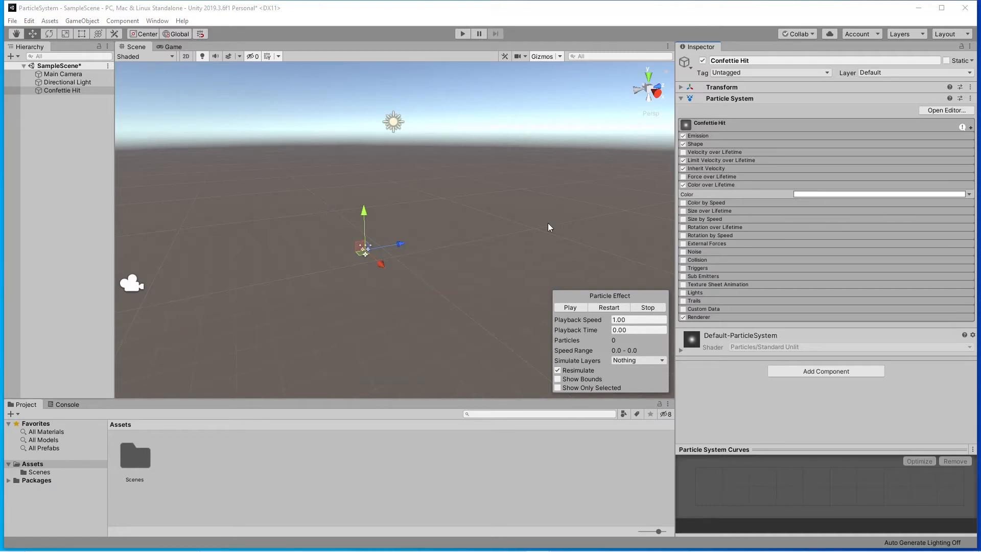
left_click(968, 195)
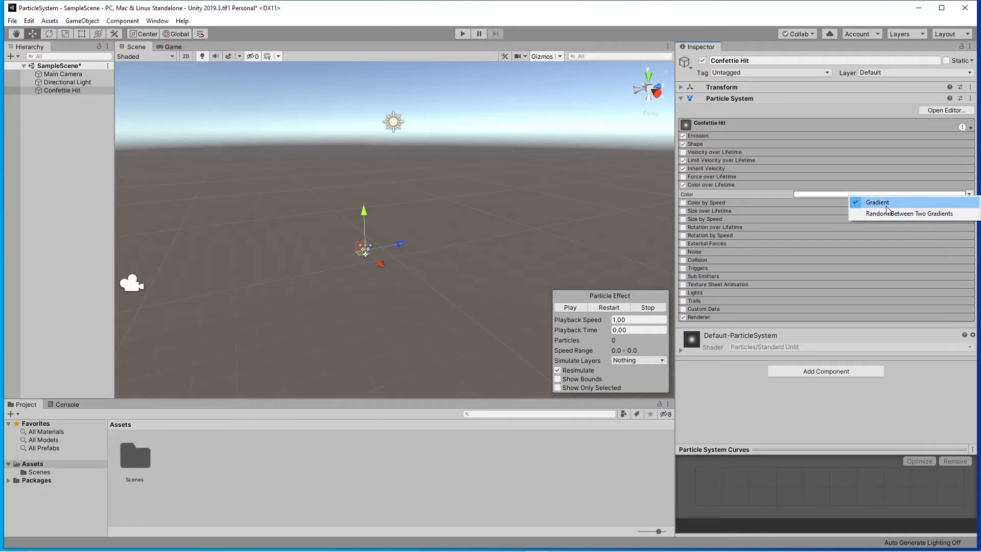
left_click(829, 194)
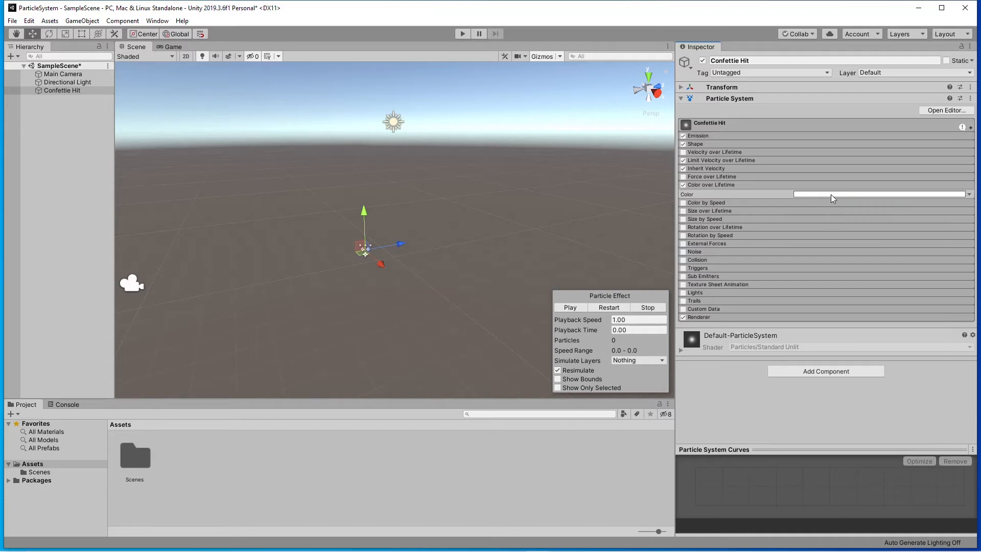
Open the Color over Lifetime gradient for editing and set its mode to Fixed.
left_click(871, 194)
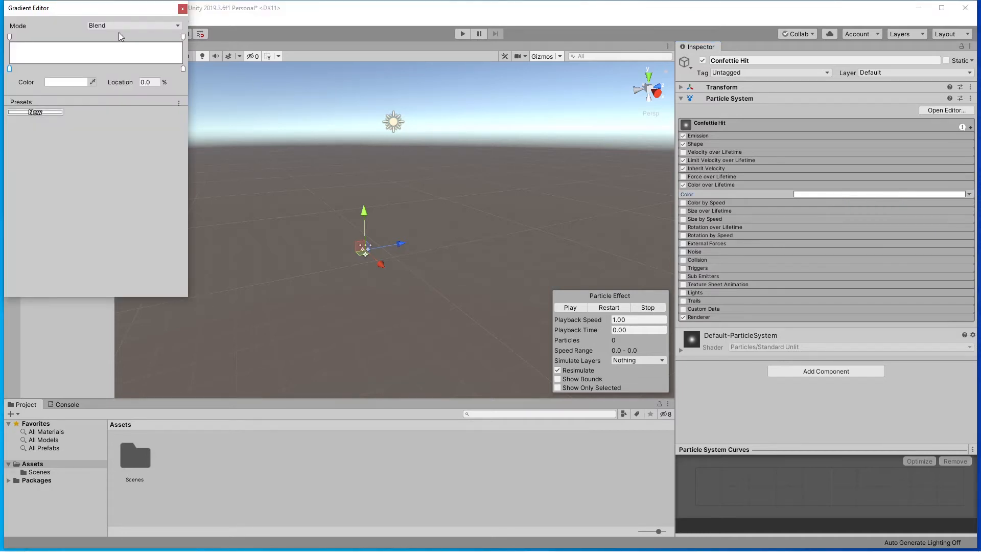
left_click_drag(106, 12, 525, 122)
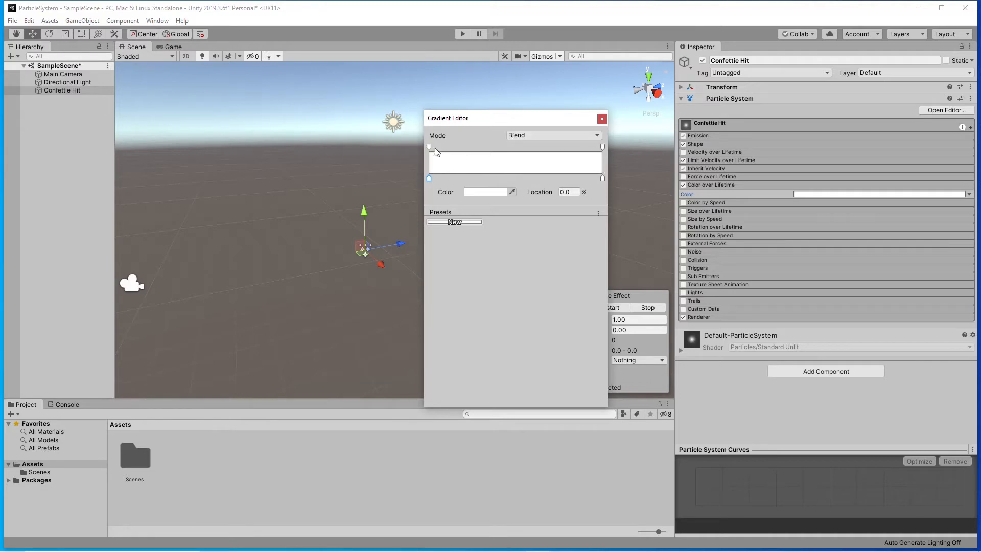
left_click(547, 136)
left_click(540, 163)
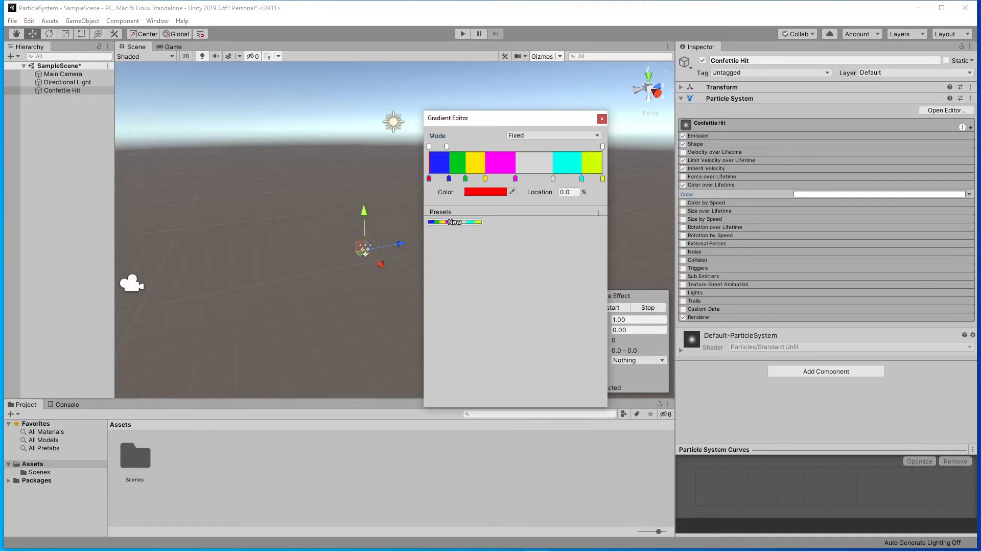
Add six color keys along the Color over Lifetime gradient, between its two end keys.
left_click_drag(471, 119, 500, 100)
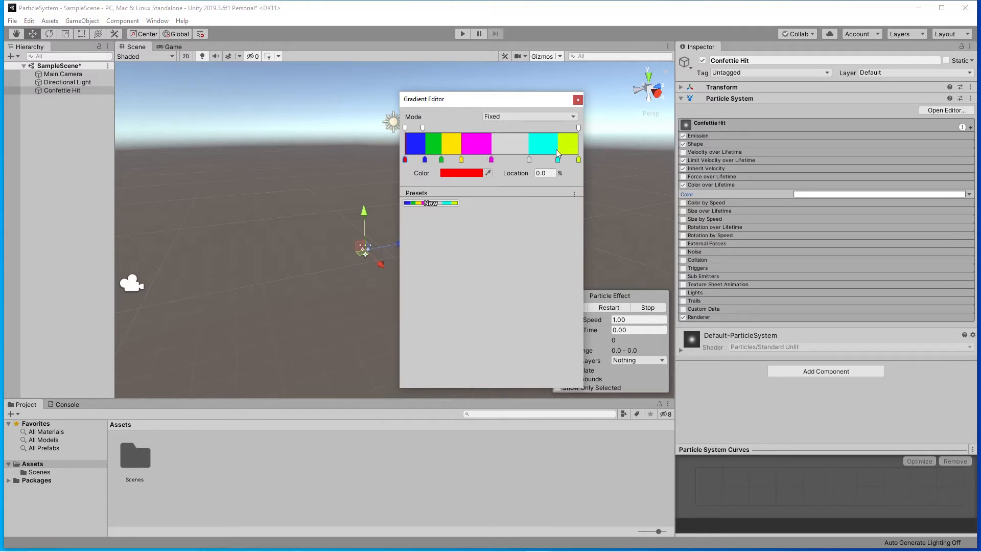
left_click(821, 195)
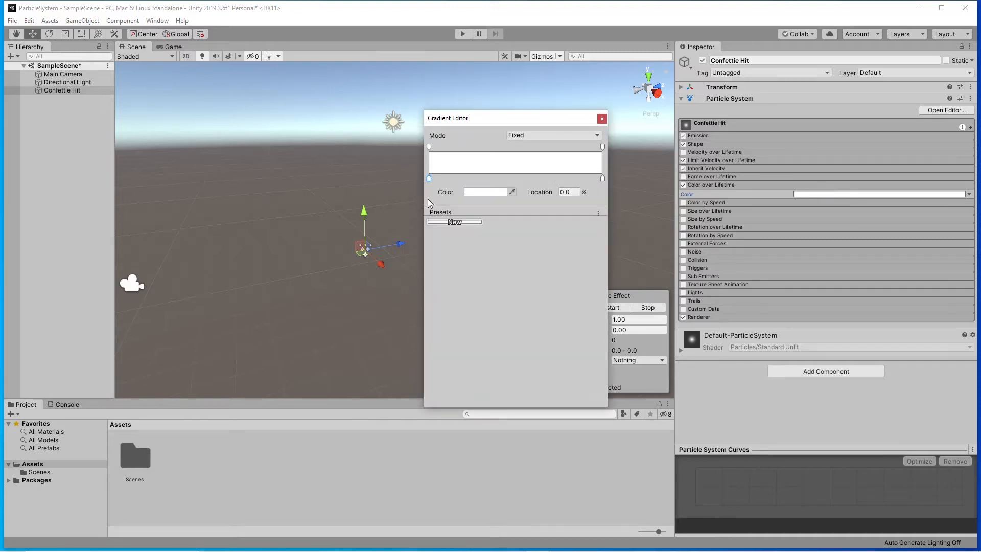
left_click(447, 178)
left_click(487, 178)
left_click(512, 178)
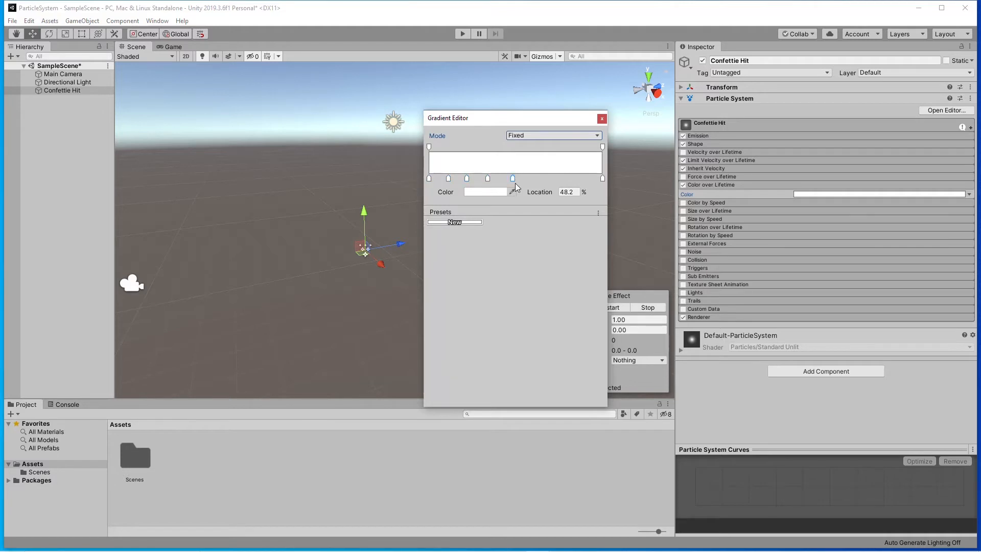
left_click(535, 176)
left_click(557, 178)
left_click(578, 178)
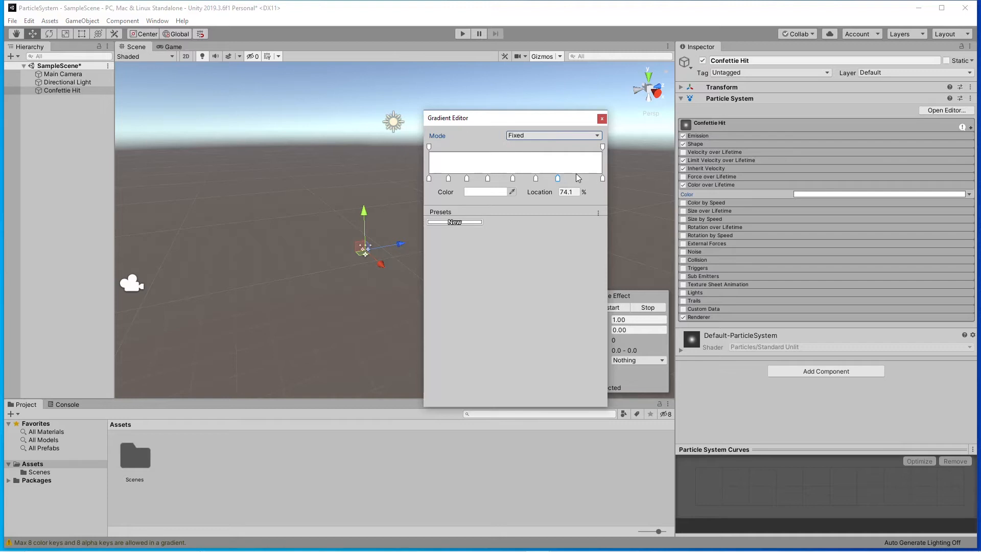
Move the rightmost of the added color keys to about 81.5% and color it red (FF0000).
left_click_drag(561, 178, 570, 178)
double_click(570, 177)
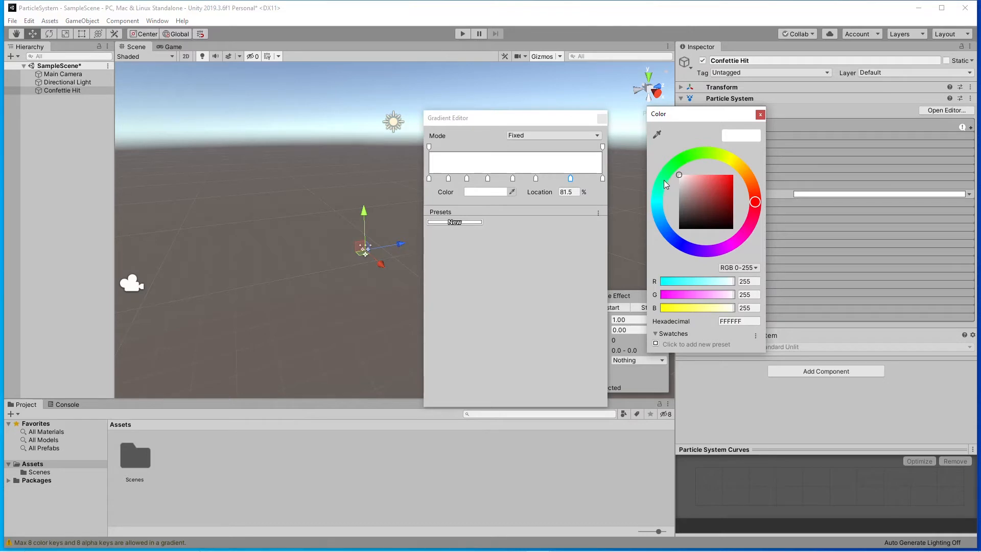
left_click_drag(729, 179, 738, 163)
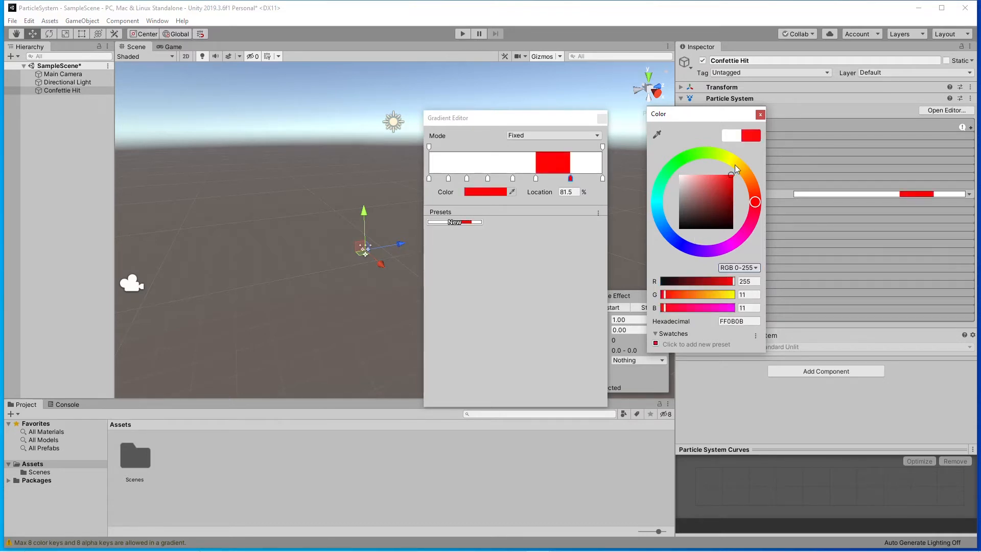
Color the gradient key at 61.5%, just before the red one, a fully saturated blue.
left_click(536, 179)
left_click(536, 179)
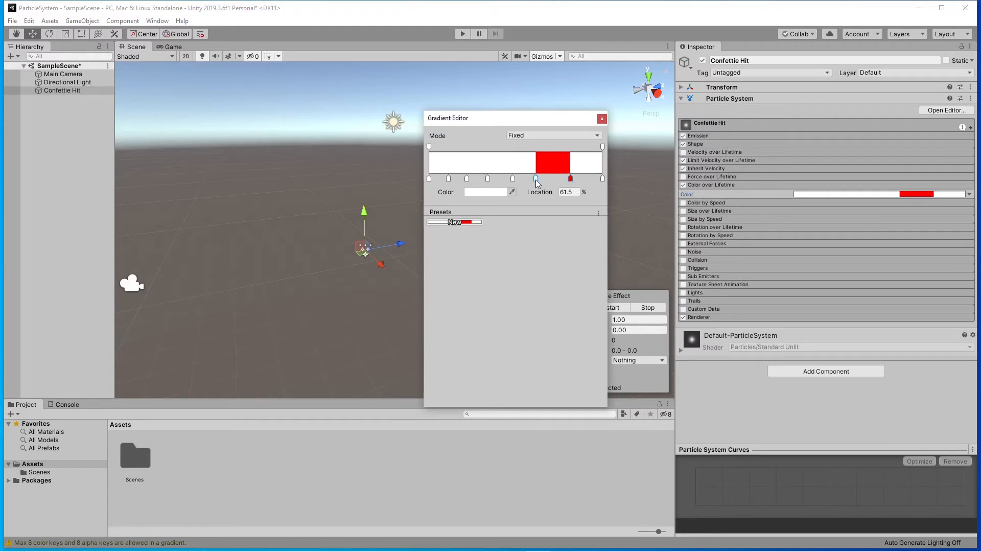
left_click(494, 193)
left_click(682, 244)
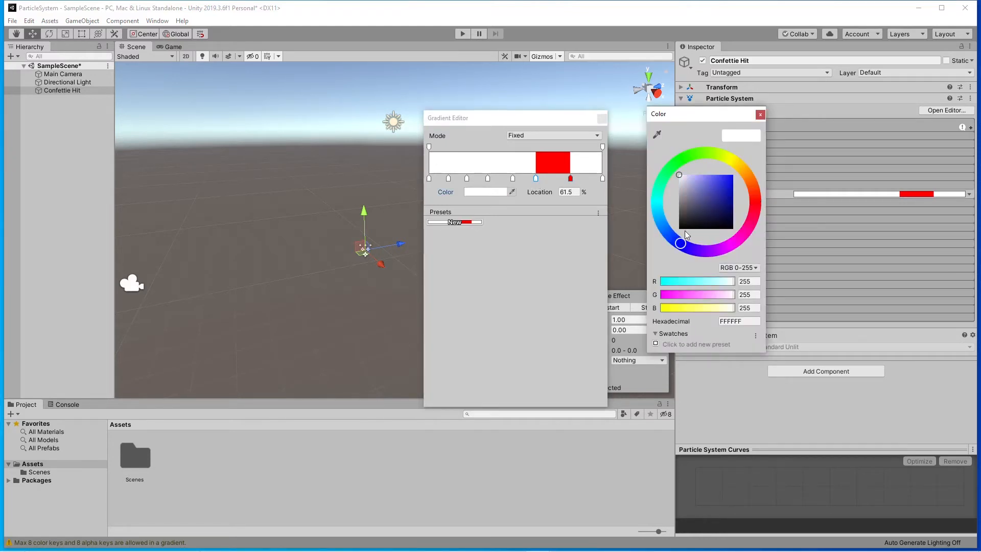
left_click_drag(731, 177, 749, 154)
Color the gradient key at 48.2%, just before the blue one, green (00BF17).
left_click(512, 178)
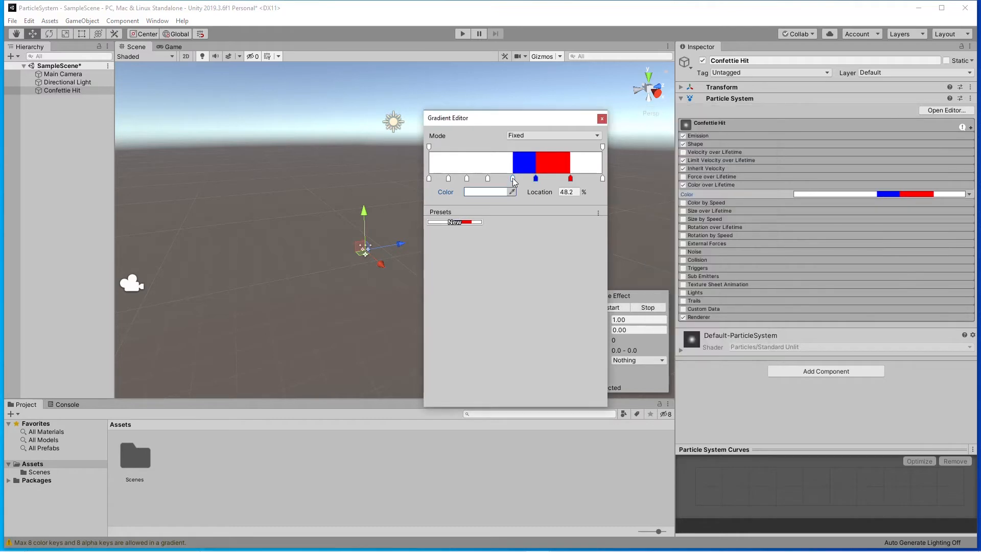
left_click(491, 193)
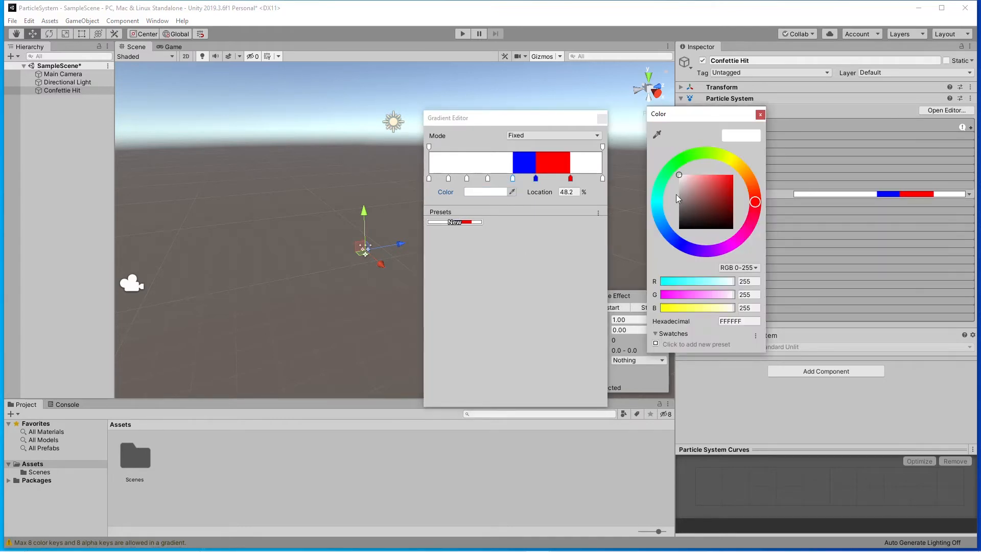
left_click(679, 171)
left_click_drag(691, 191, 745, 193)
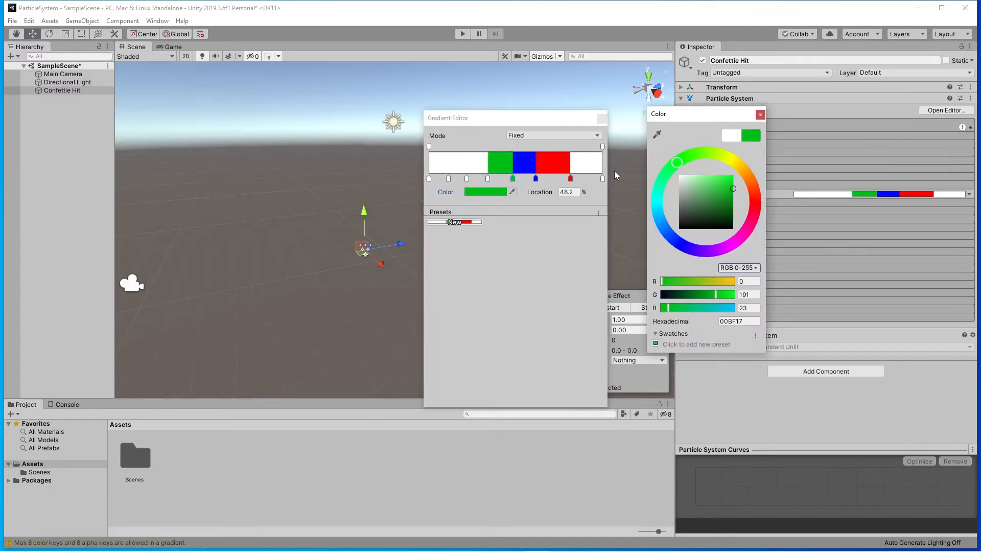
Color the gradient key at 21.8% yellow (FFFE00).
left_click(467, 179)
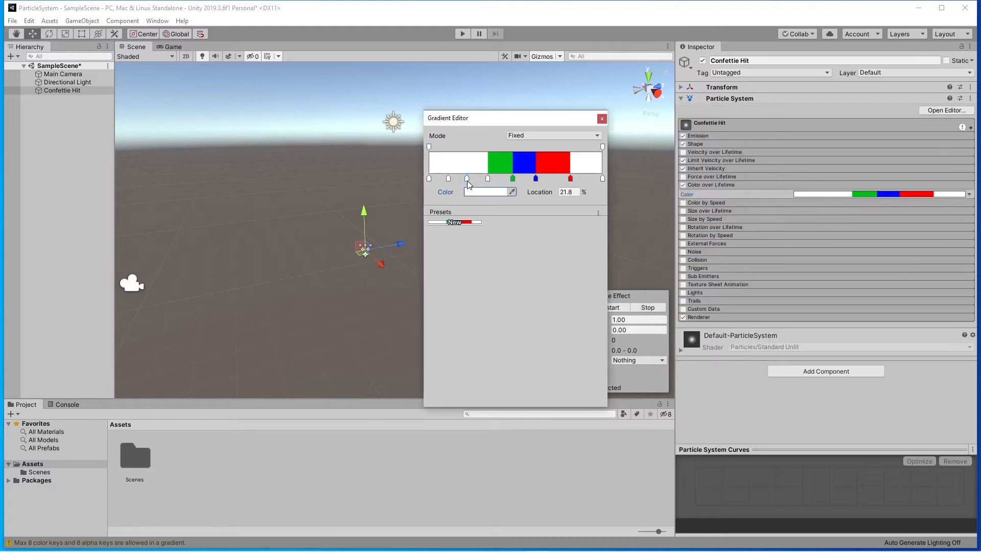
left_click(502, 193)
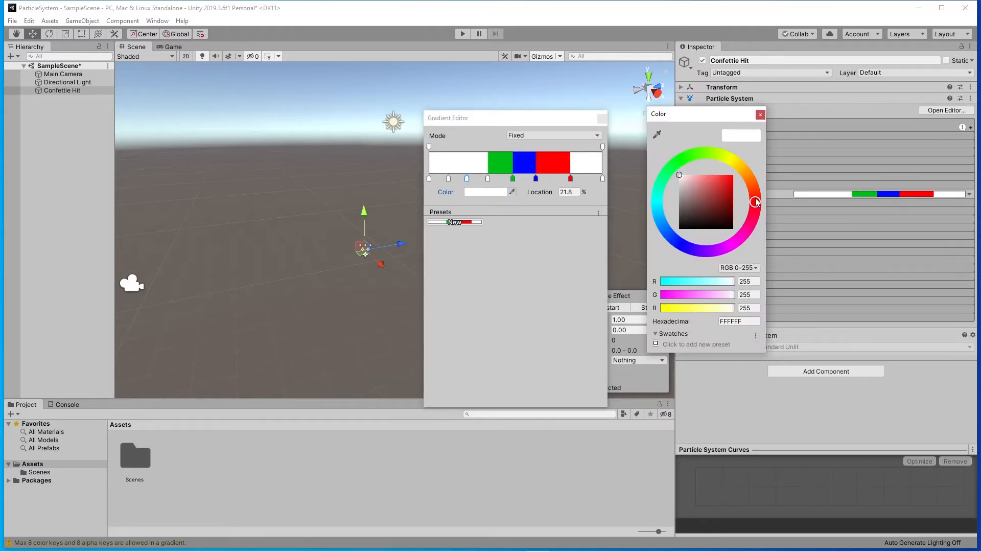
left_click(731, 160)
left_click_drag(732, 176, 744, 166)
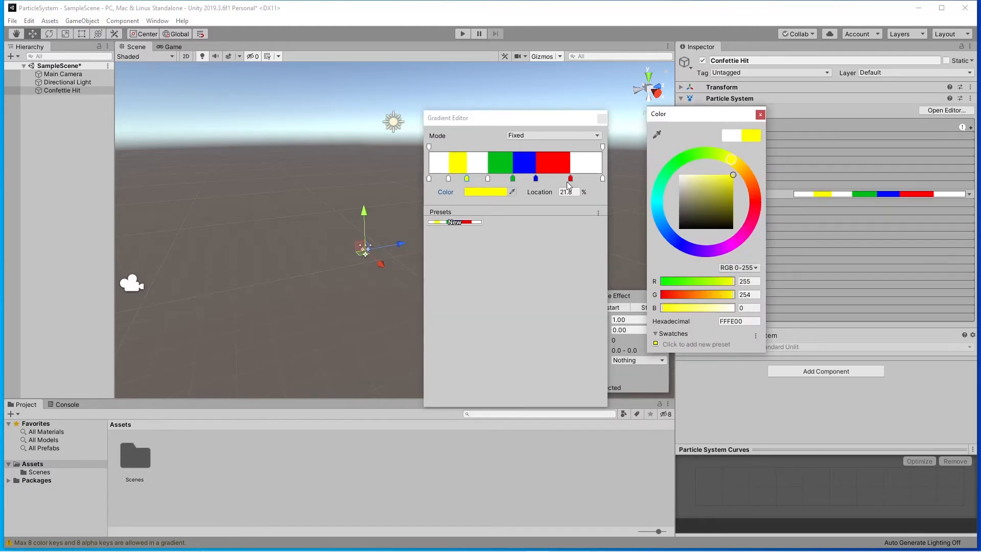
Color the gradient key at 33.8%, between the yellow and green ones, orange (FFAE00).
left_click(488, 179)
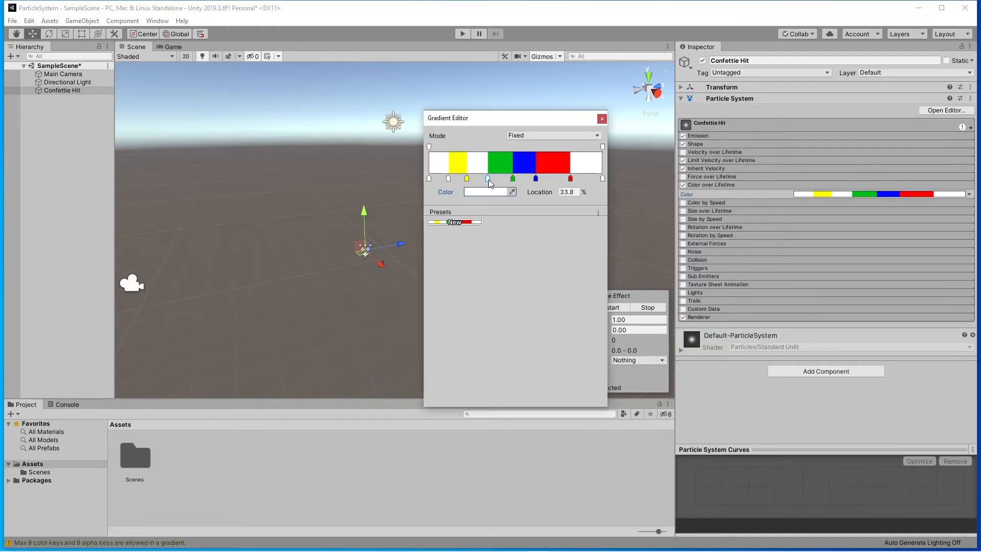
left_click(487, 193)
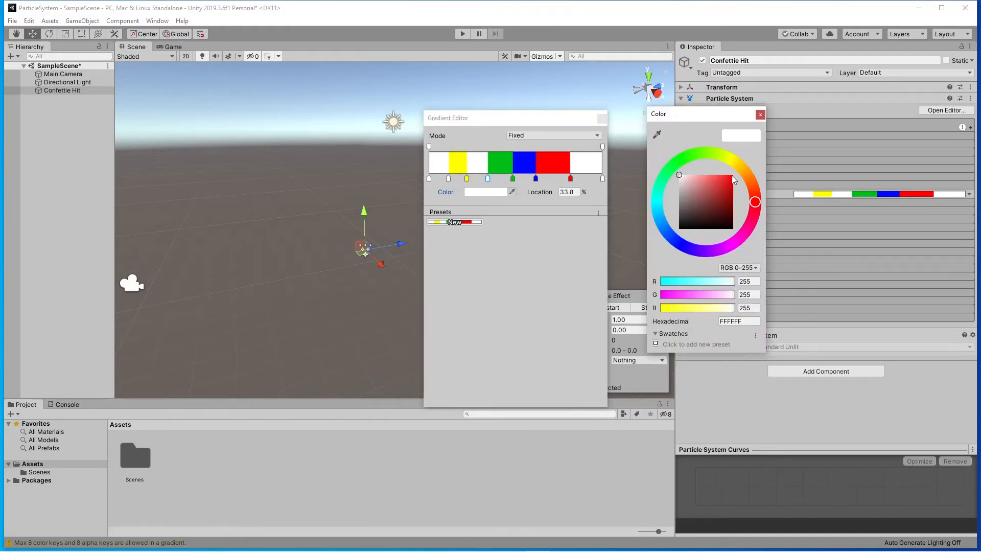
left_click(744, 170)
left_click_drag(719, 190, 748, 161)
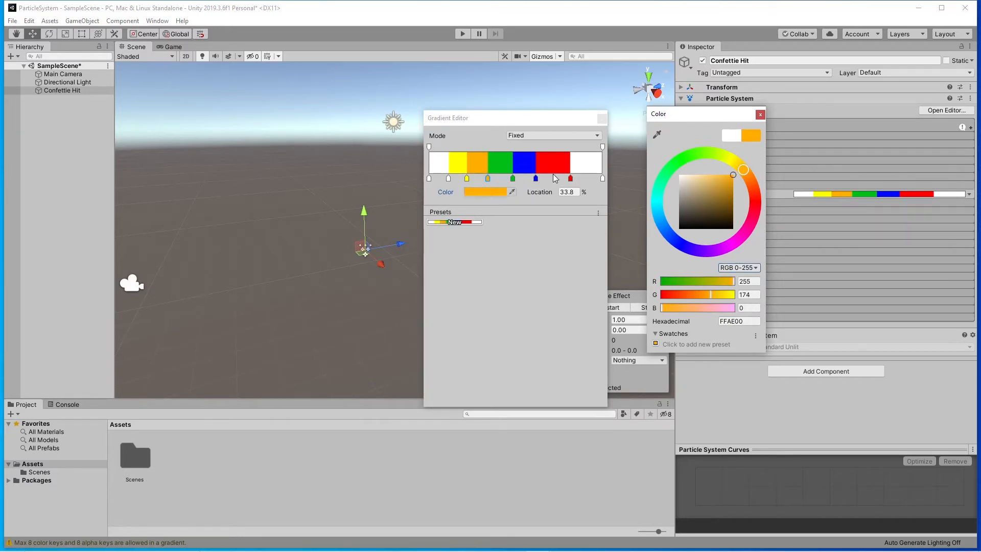
Color the gradient's end key at 100% magenta (FF00F5) and finish editing the gradient.
left_click(602, 179)
left_click(506, 192)
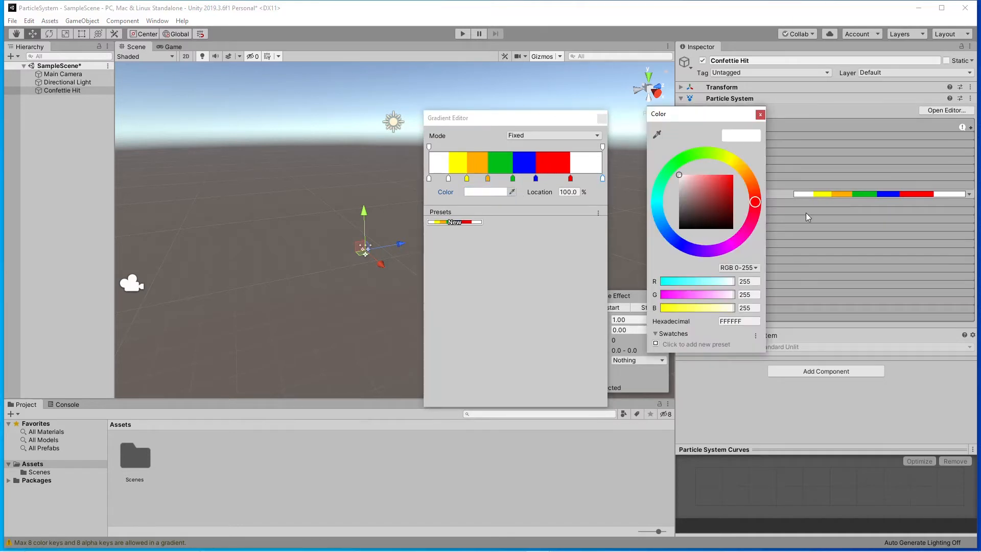
left_click(734, 243)
left_click(732, 176)
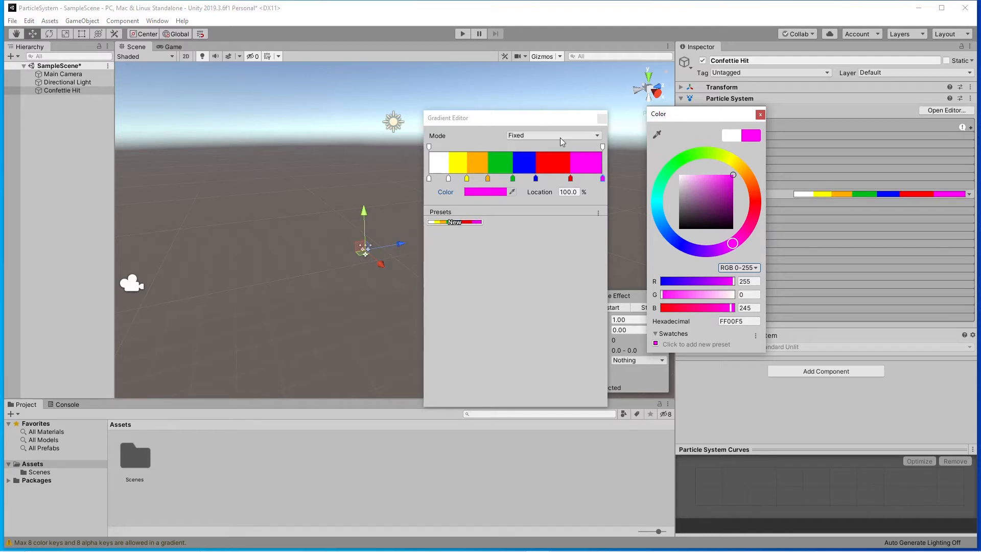
left_click(760, 114)
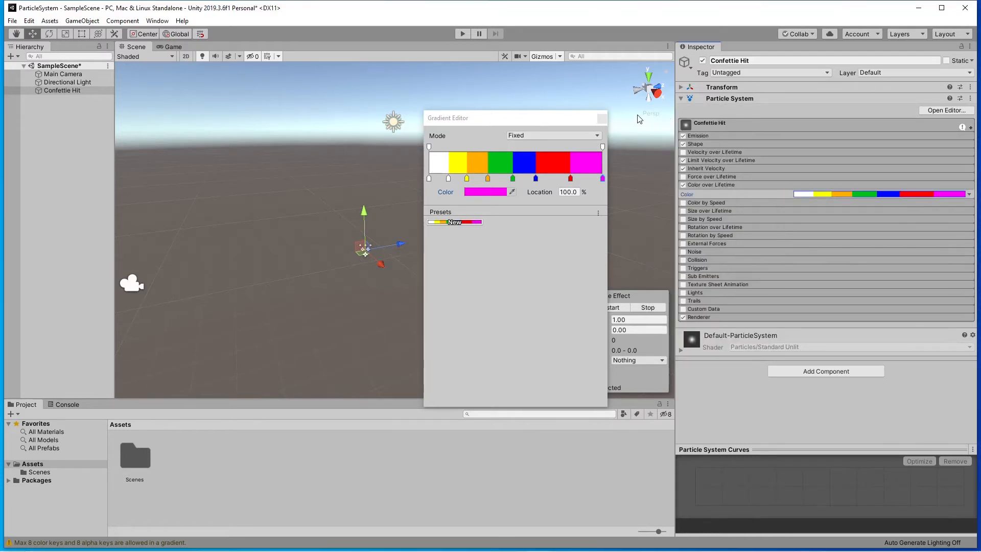
left_click(603, 118)
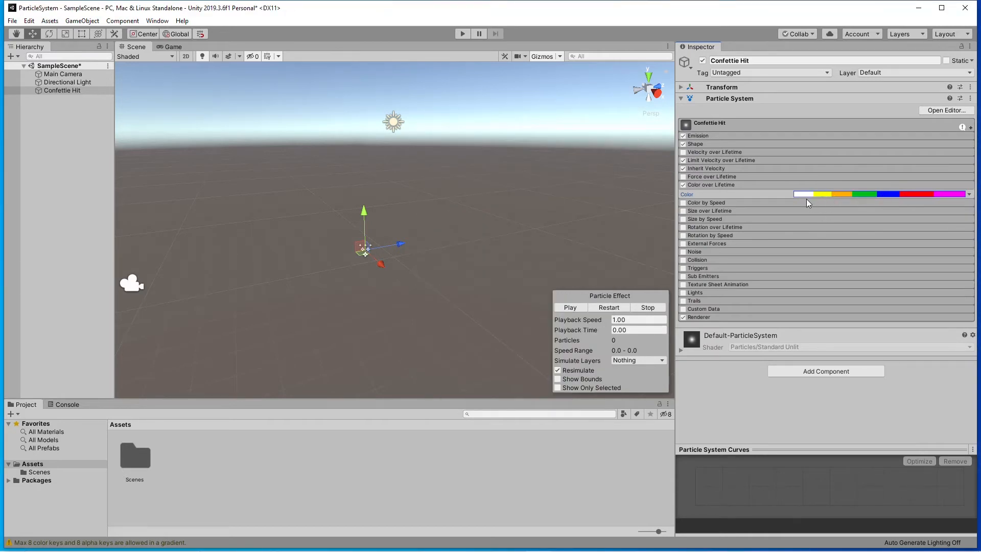
Preview the multicolored burst from different viewing angles and from closer up.
left_click_drag(464, 234, 457, 265, "alt")
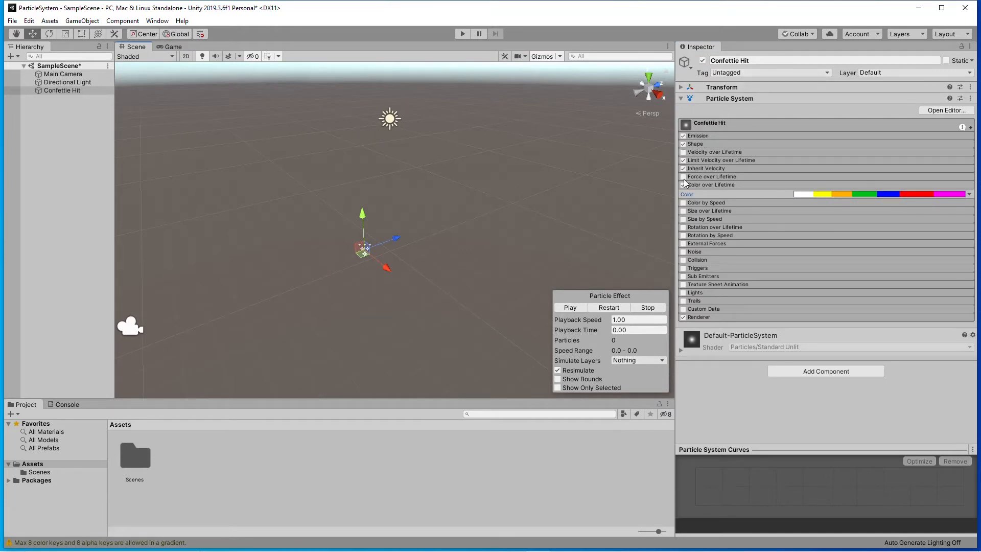
left_click(567, 308)
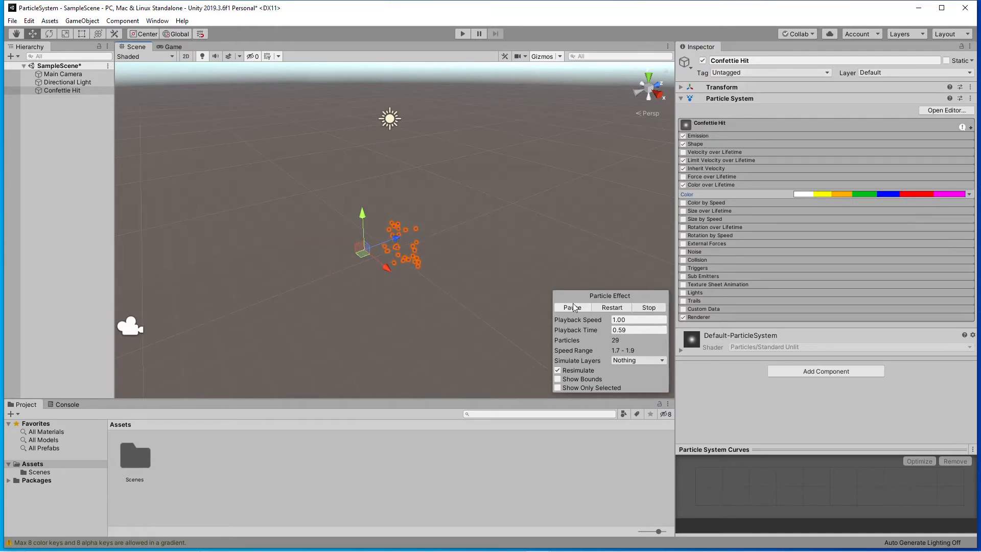
scroll(402, 254, "up", 10)
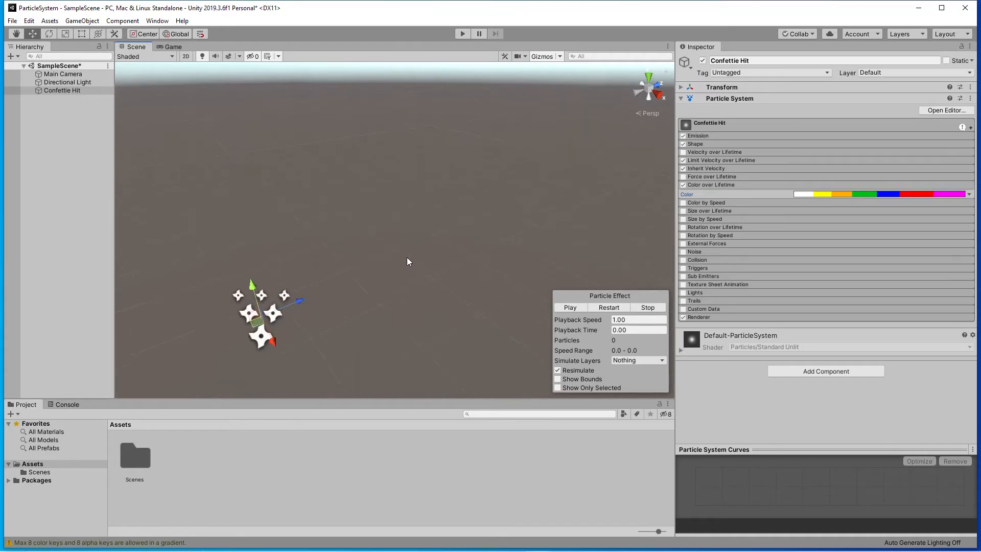
left_click_drag(407, 258, 449, 201, "alt")
middle_click_drag(391, 298, 467, 191)
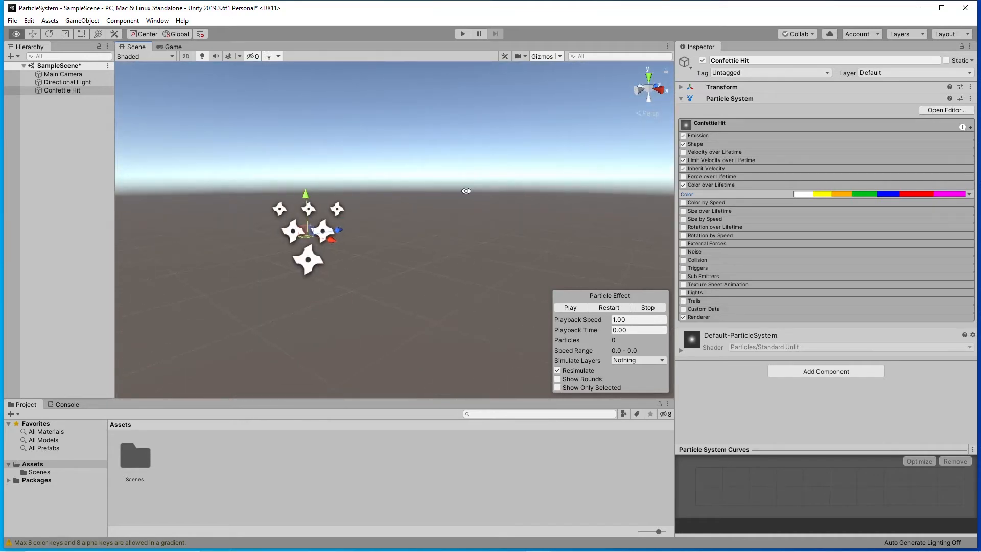
left_click(574, 308)
Set the particle system's Start Size to 1 and preview the burst.
left_click(719, 126)
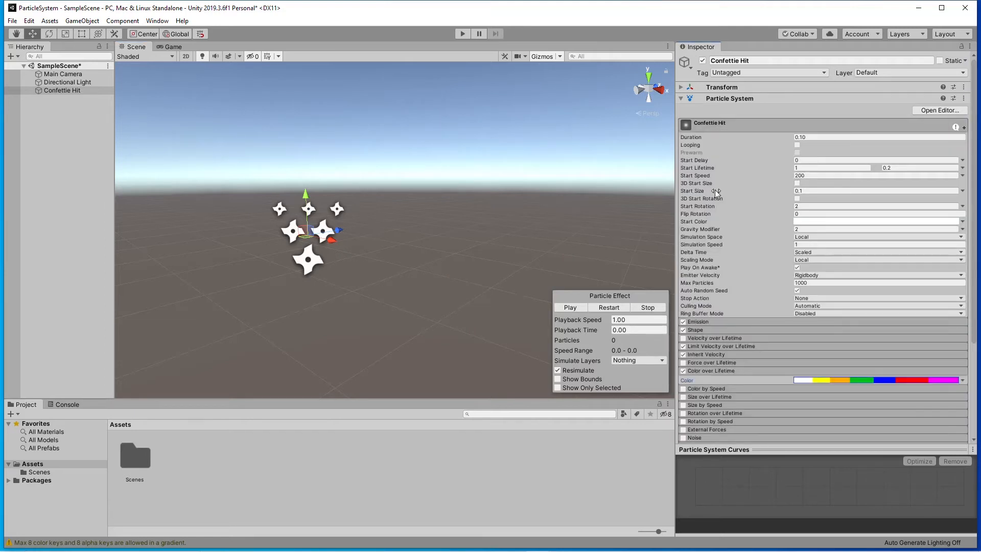
left_click(811, 190)
type("1")
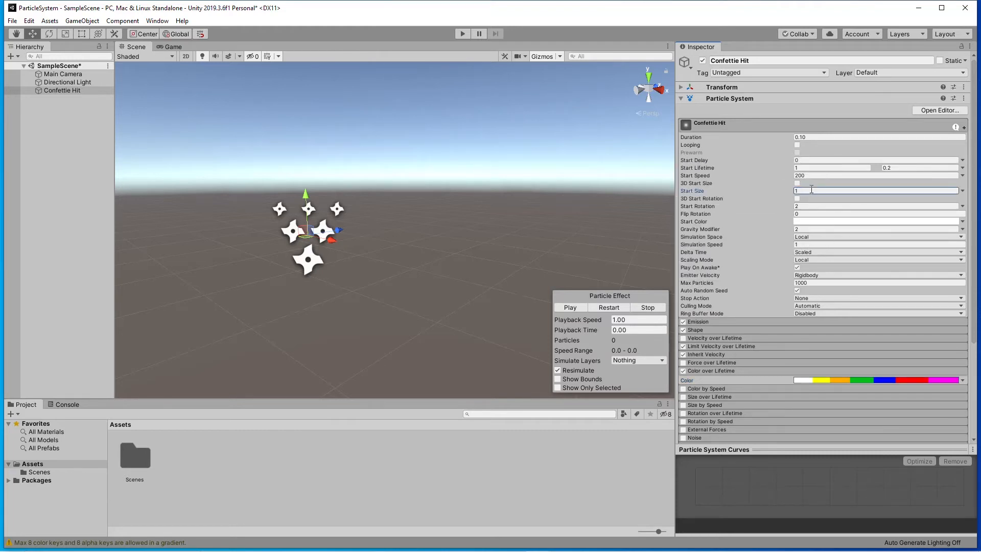
left_click(571, 308)
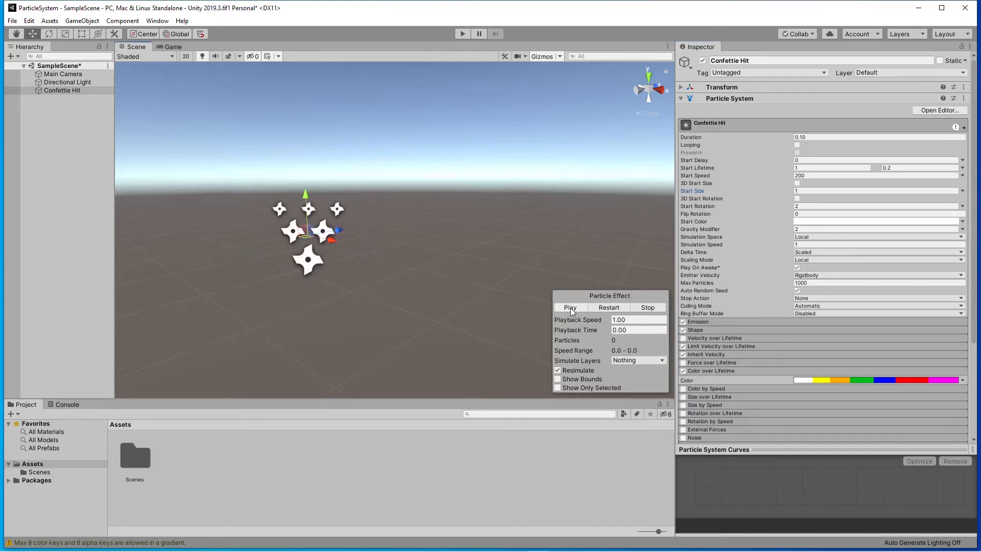
Replay the confetti burst in the scene to judge the particle size.
left_click(570, 307)
left_click(570, 308)
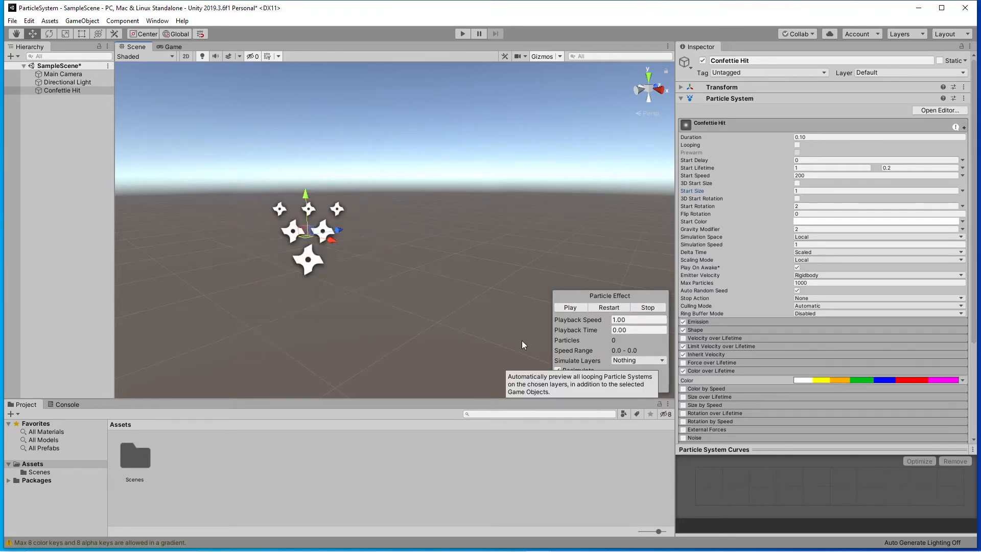
left_click(569, 308)
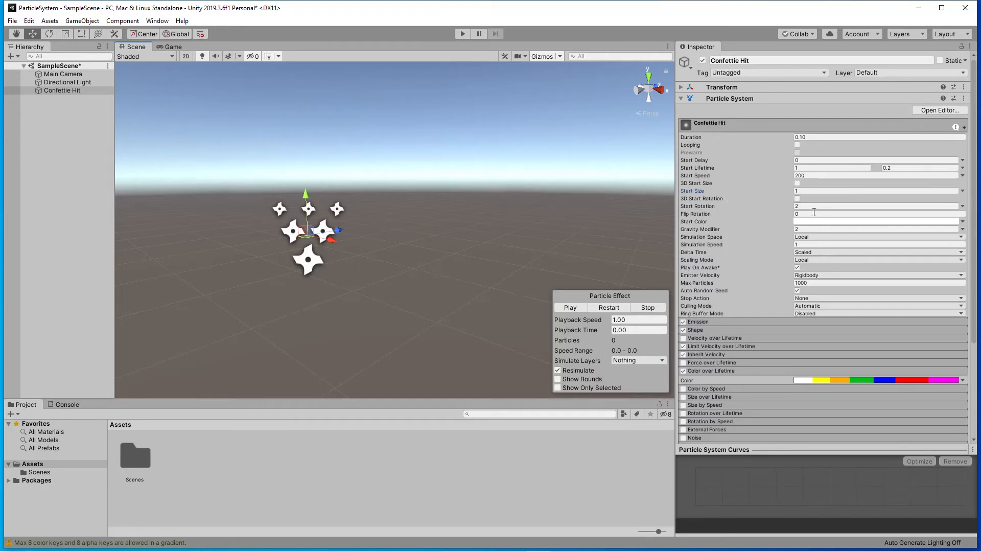
Set the particle system's Start Size to 0.2 and preview the burst from a different viewing angle.
left_click(805, 191)
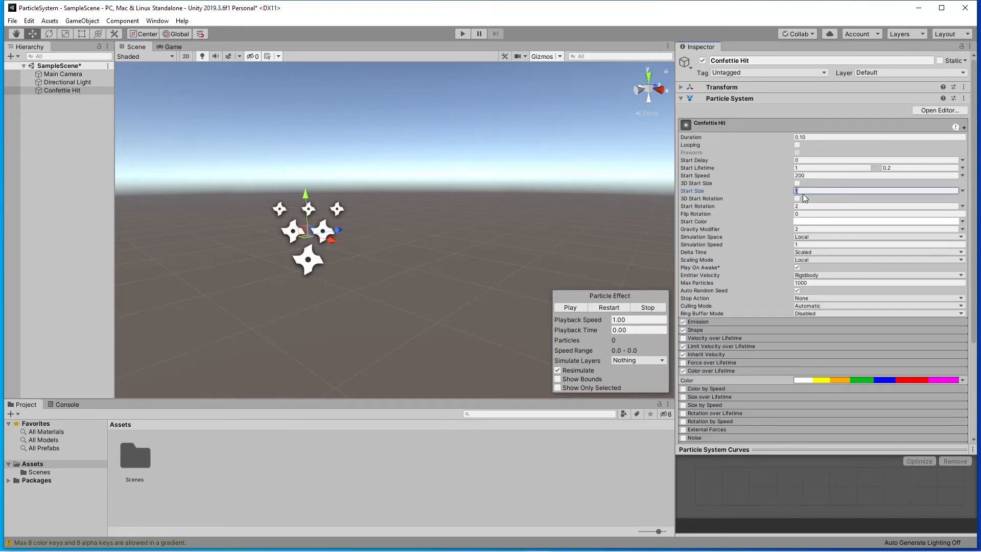
type("0.2")
left_click(571, 307)
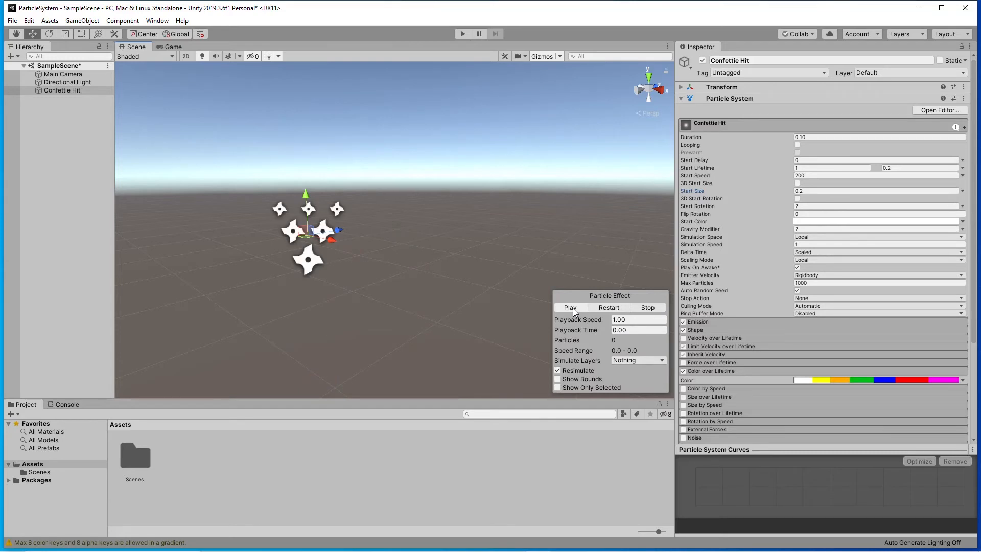
left_click(572, 307)
left_click_drag(500, 261, 432, 302, "alt")
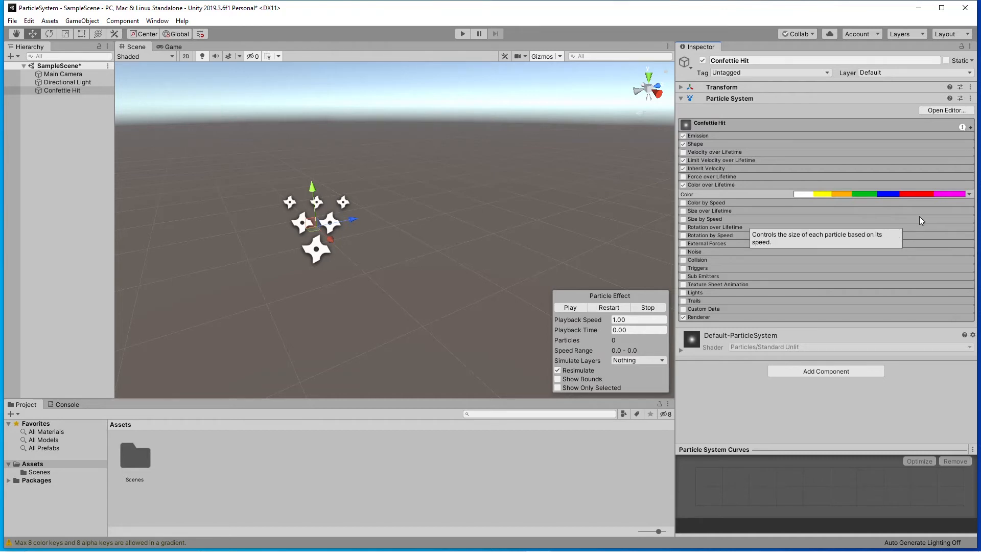
Enable the Noise module with Separate Axes and set its X strength to 0.21.
left_click(739, 251)
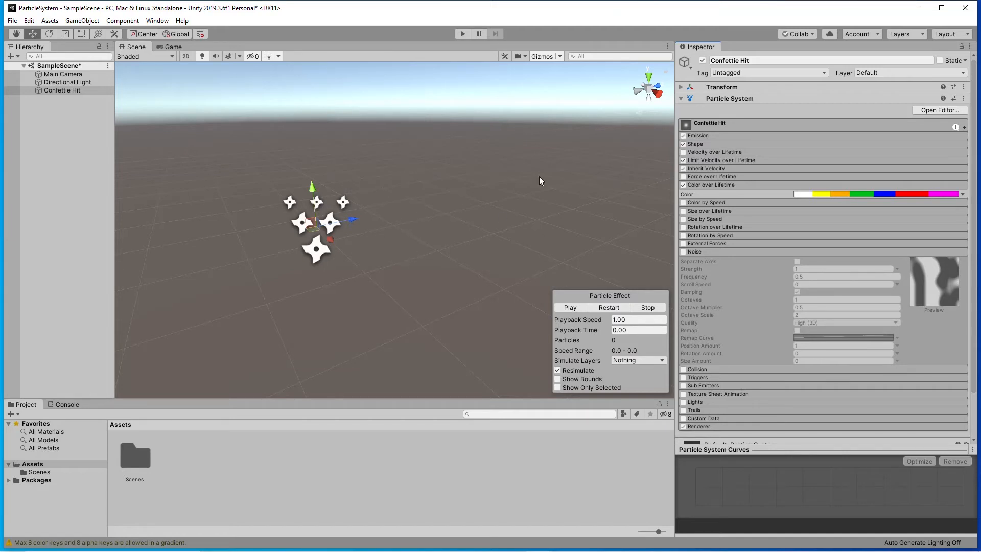
left_click(682, 252)
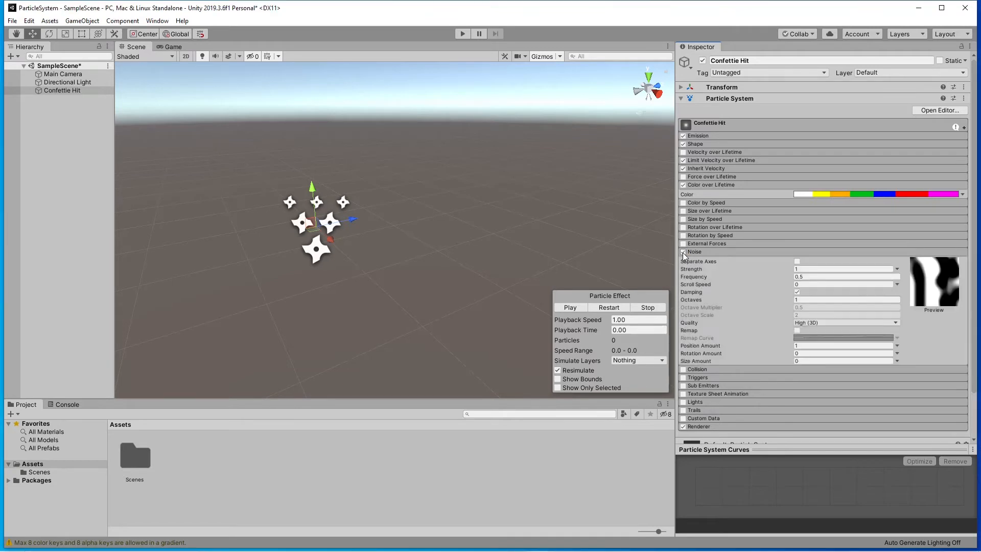
left_click(796, 261)
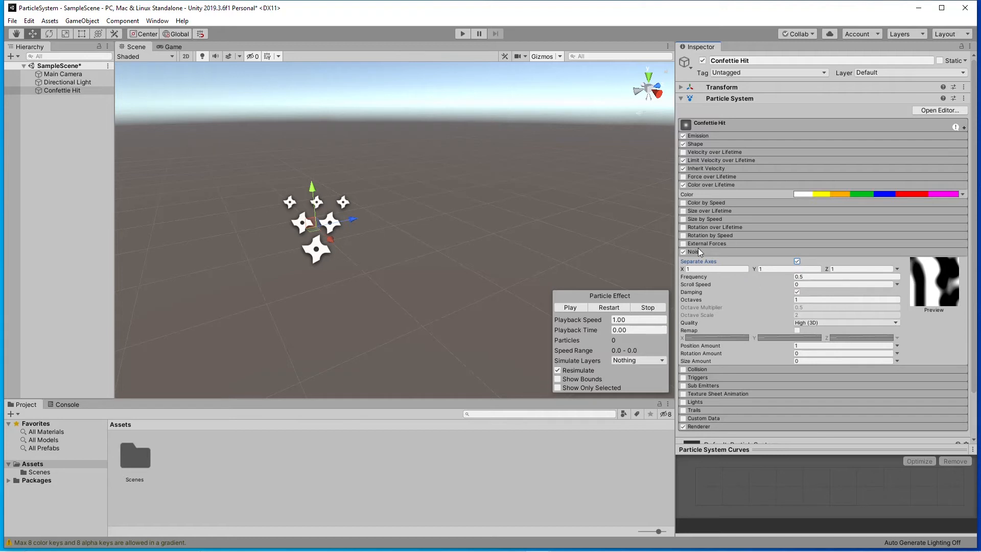
left_click(709, 270)
key("BackSpace")
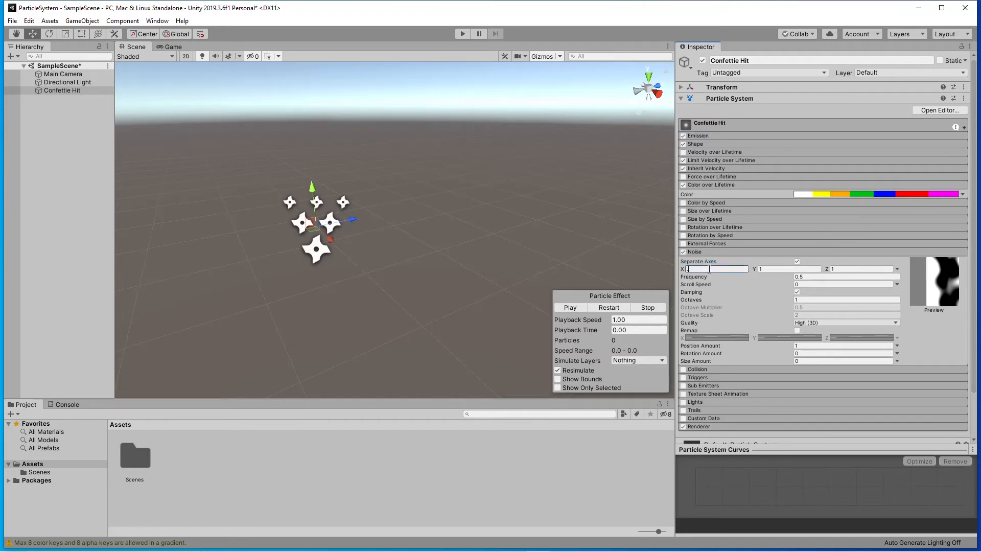
type("0.21")
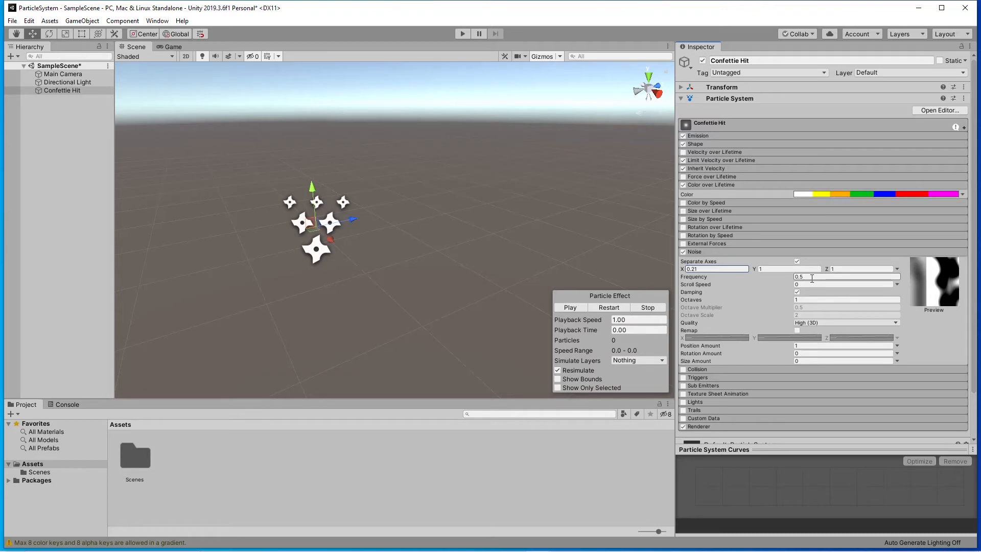
Set the noise Frequency to 0.16, Scroll Speed to 0.5 and Octaves to 4.
left_click(811, 278)
key("BackSpace")
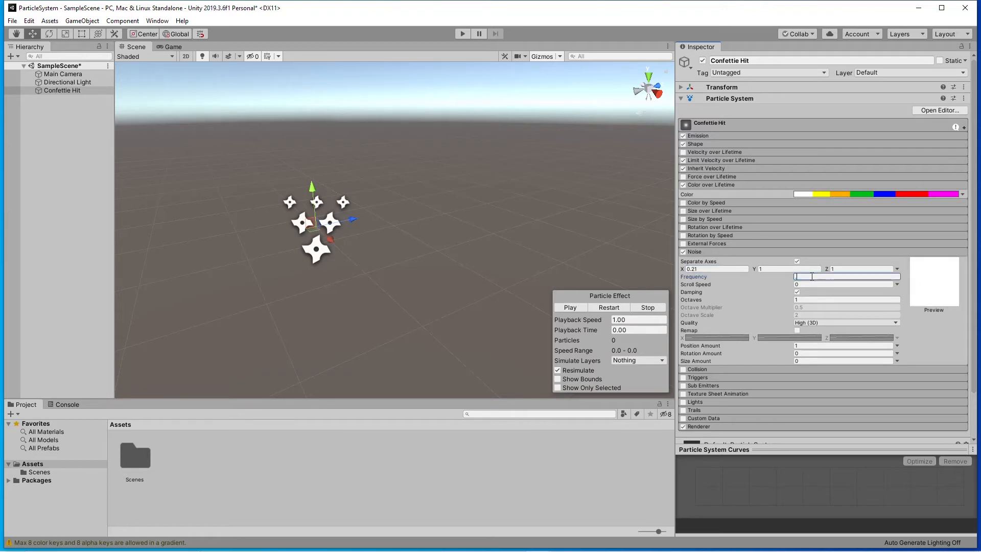
type("0.16")
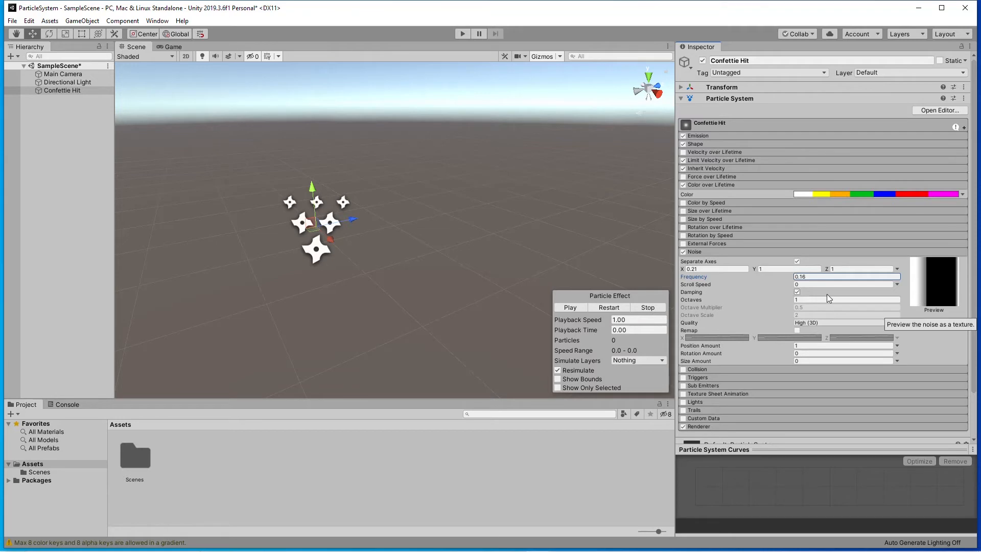
left_click(814, 283)
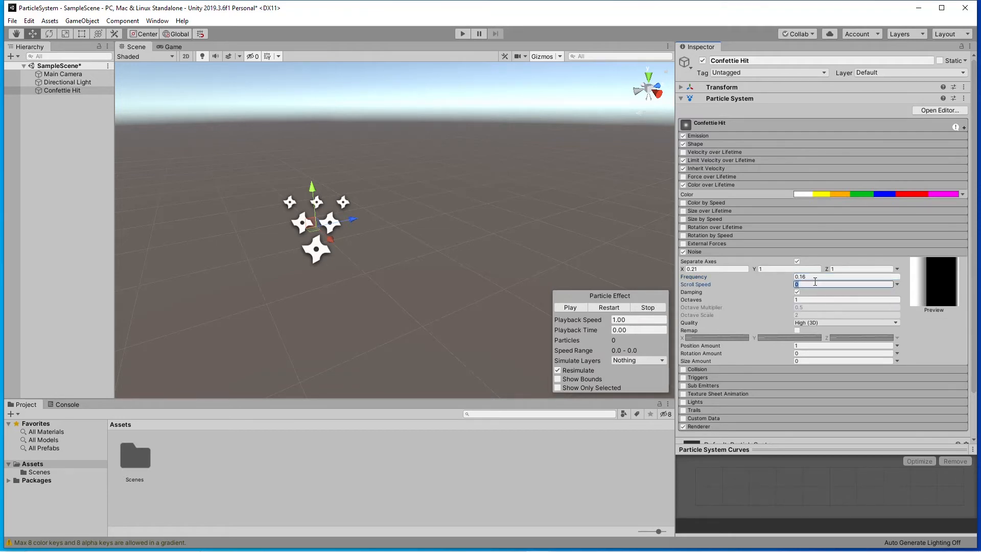
type("0.5")
left_click(806, 299)
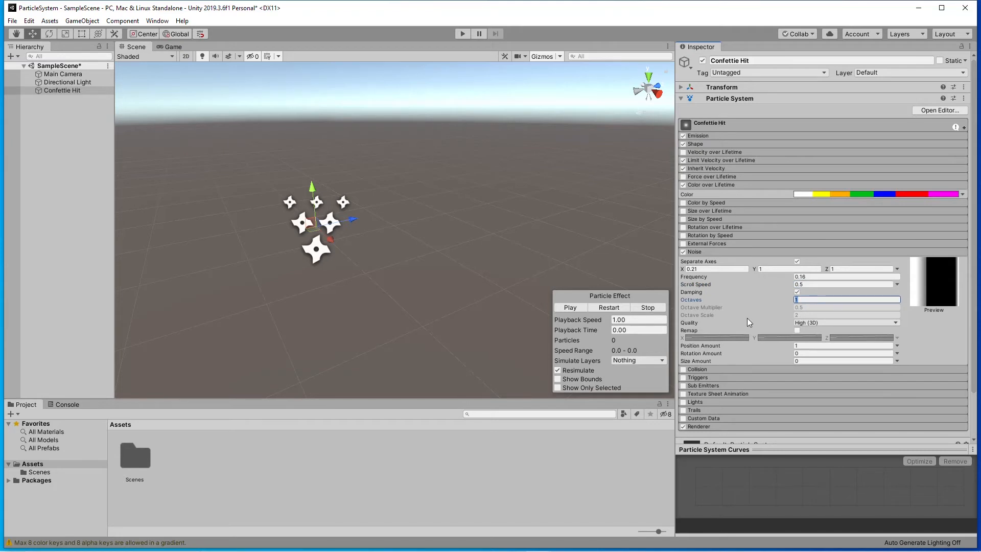
type("4")
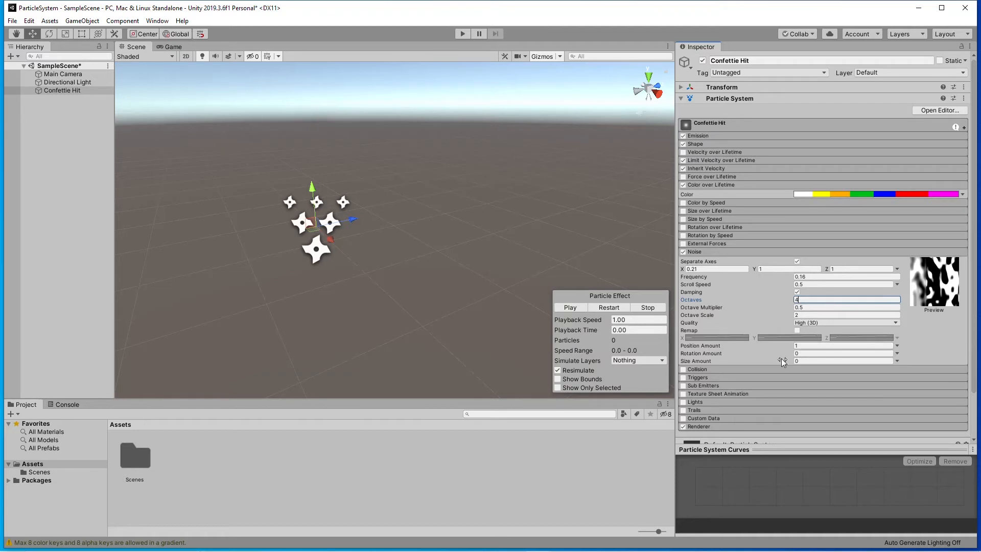
Set the noise Position Amount to 4.7, Rotation Amount to 14 and Size Amount to 0.28.
left_click(812, 345)
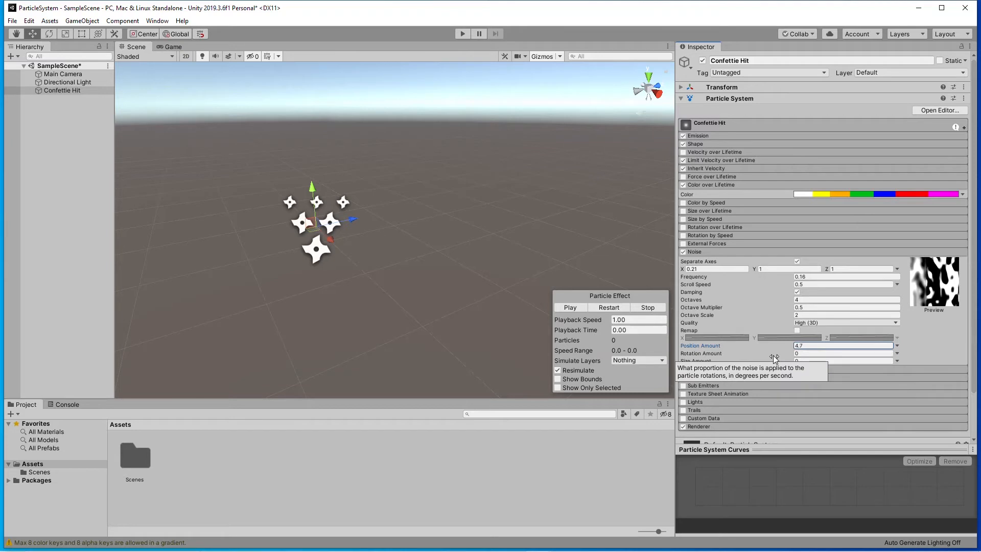
left_click(808, 353)
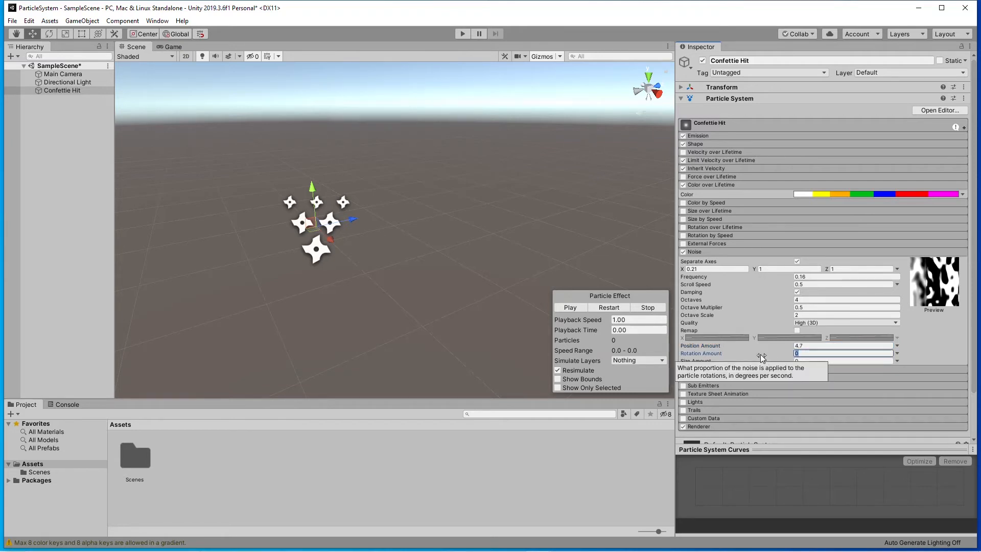
type("14")
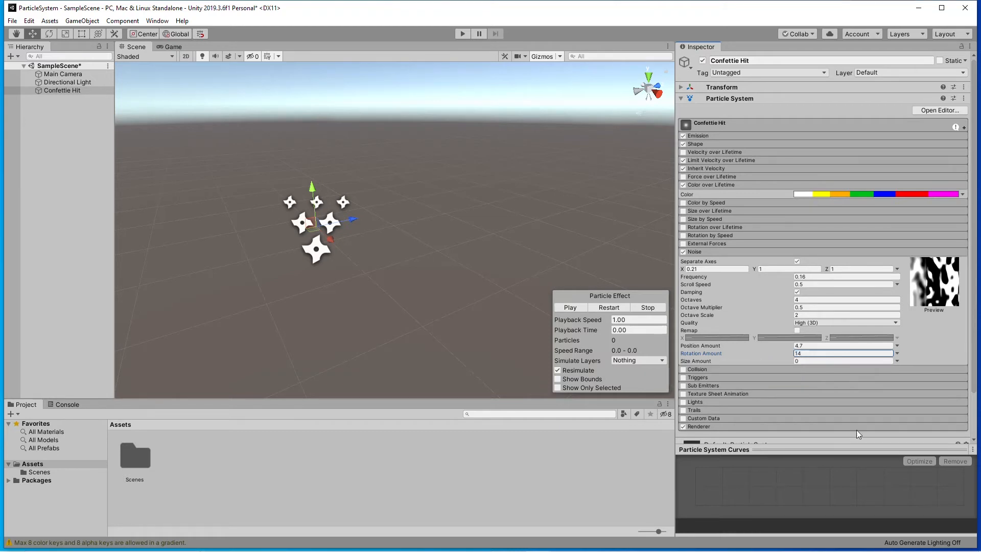
left_click(806, 361)
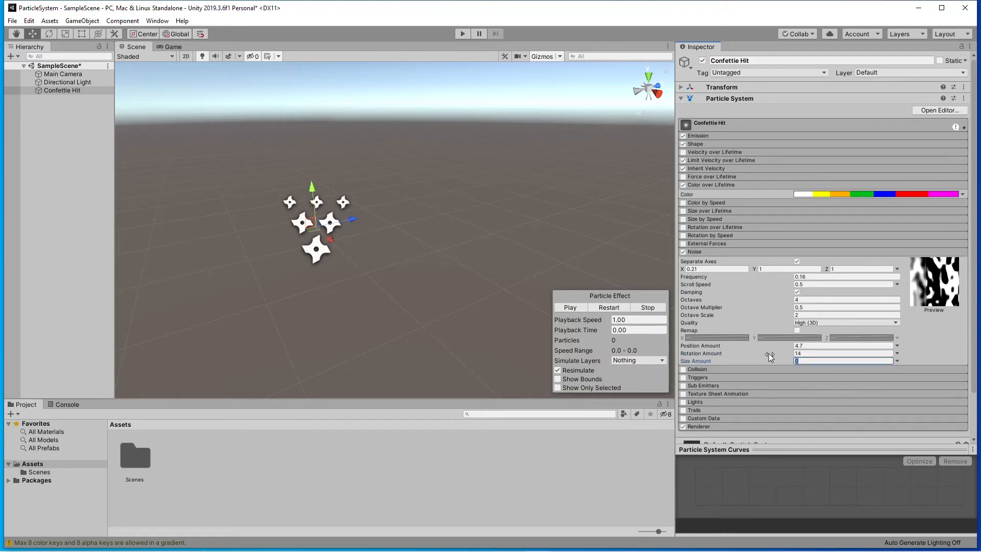
key("Return")
Preview the burst several times with the noise applied and collapse the Noise module.
left_click(570, 307)
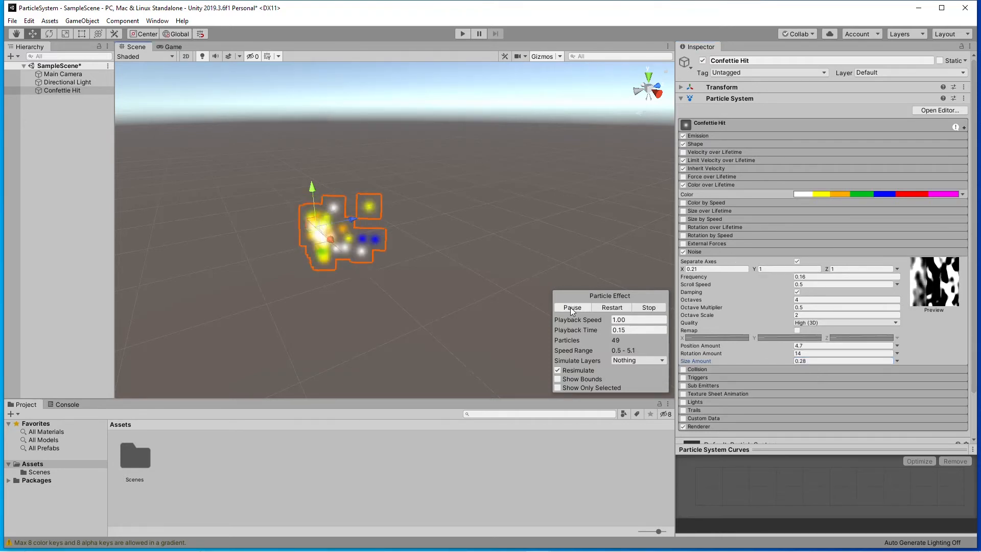
left_click(574, 307)
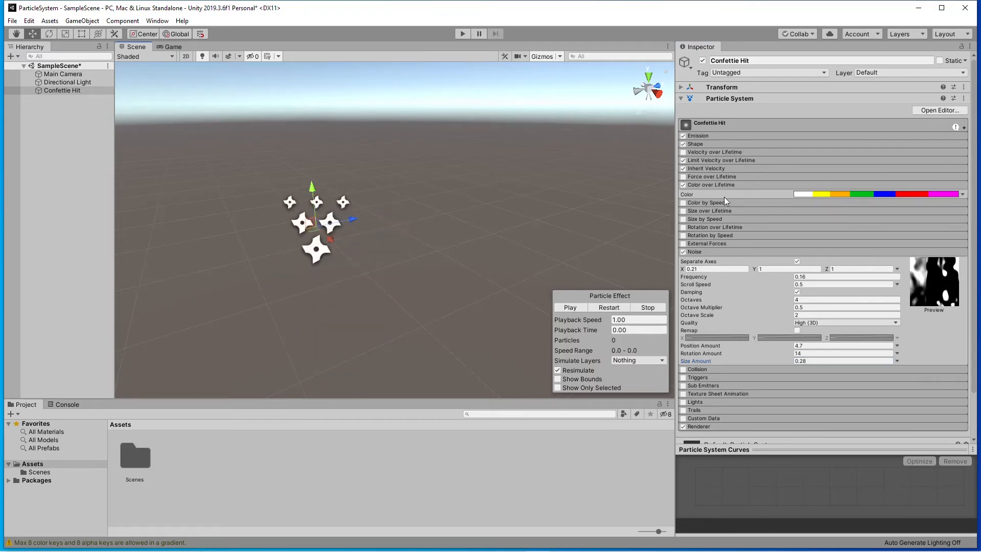
left_click(579, 307)
left_click(569, 307)
left_click(718, 252)
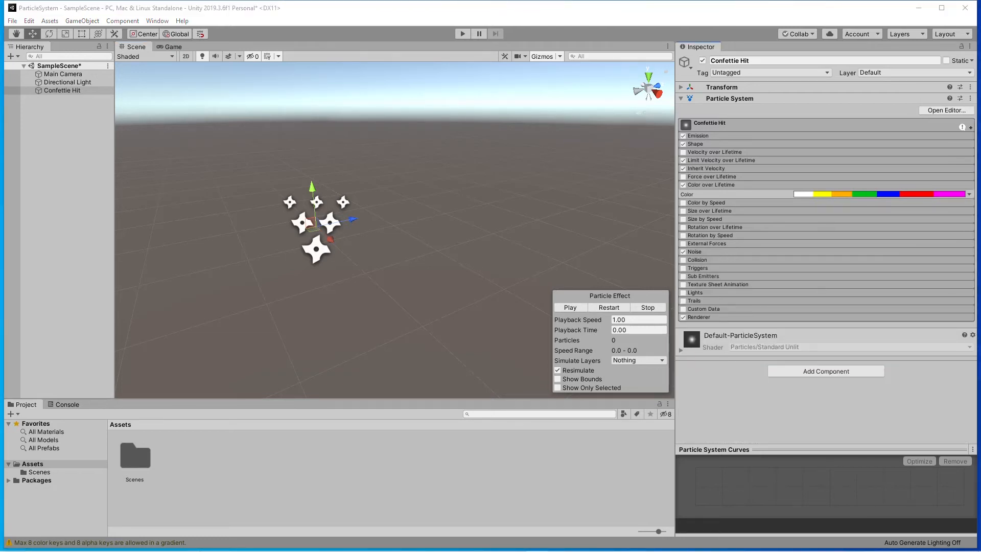
Enable the Collision module with type World, Dampen 0.72 and Bounce 0.
left_click(715, 261)
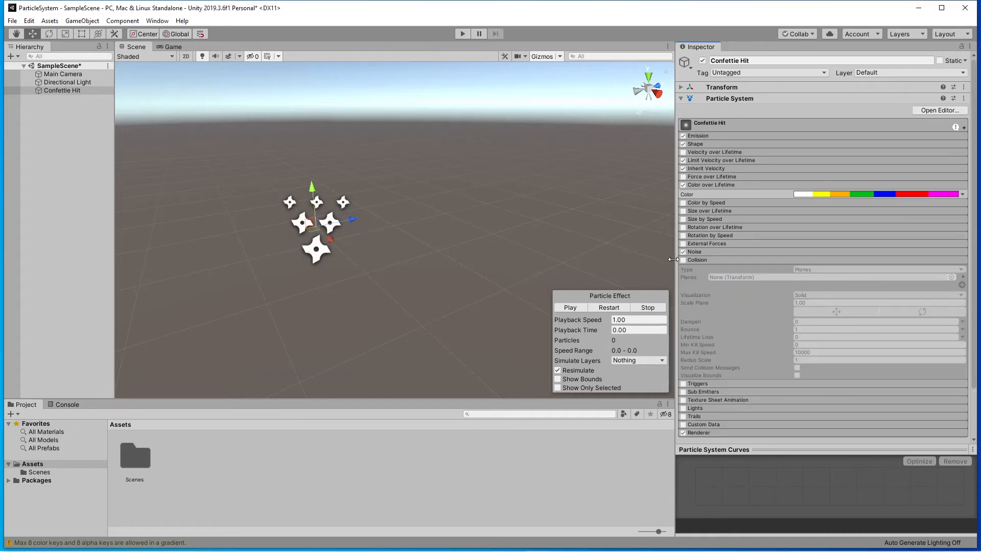
left_click(682, 260)
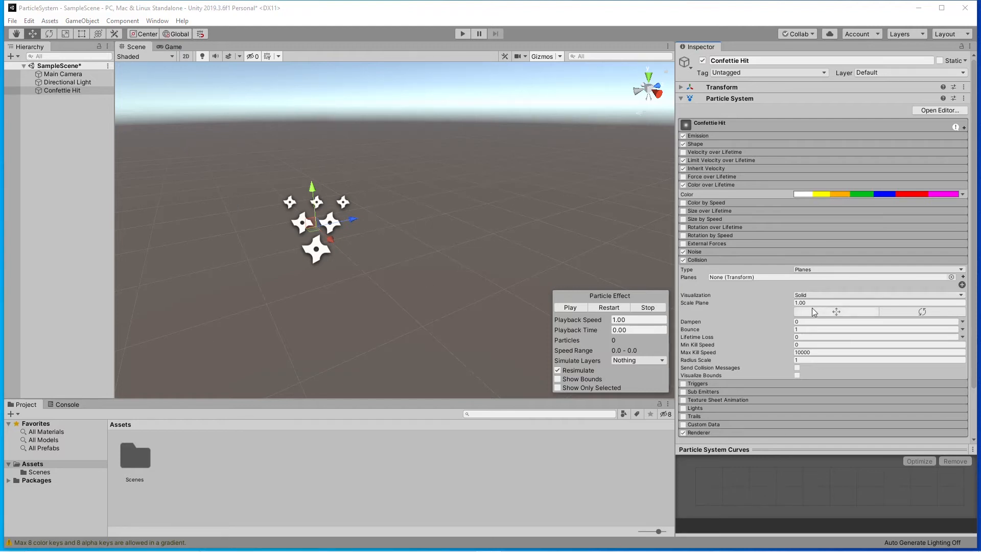
left_click(822, 270)
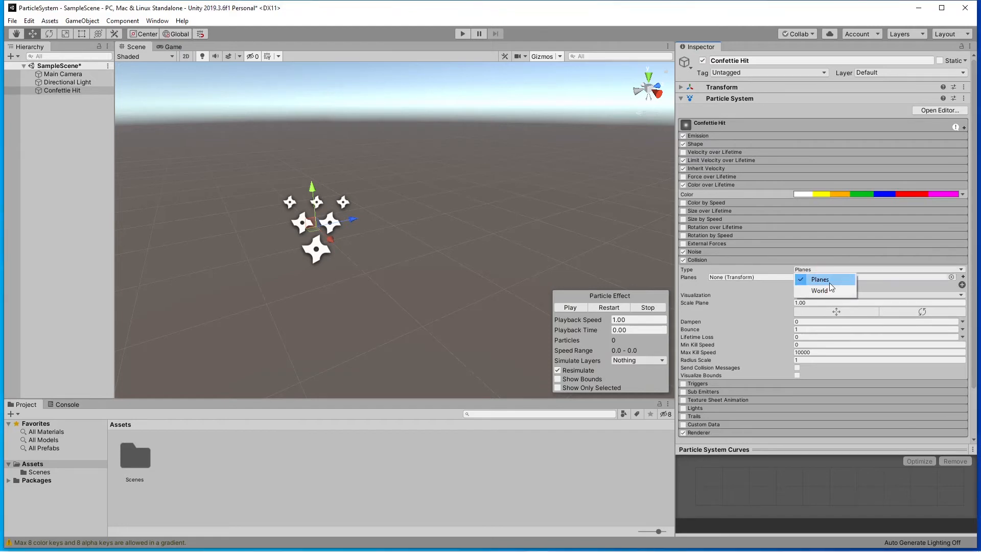
left_click(826, 290)
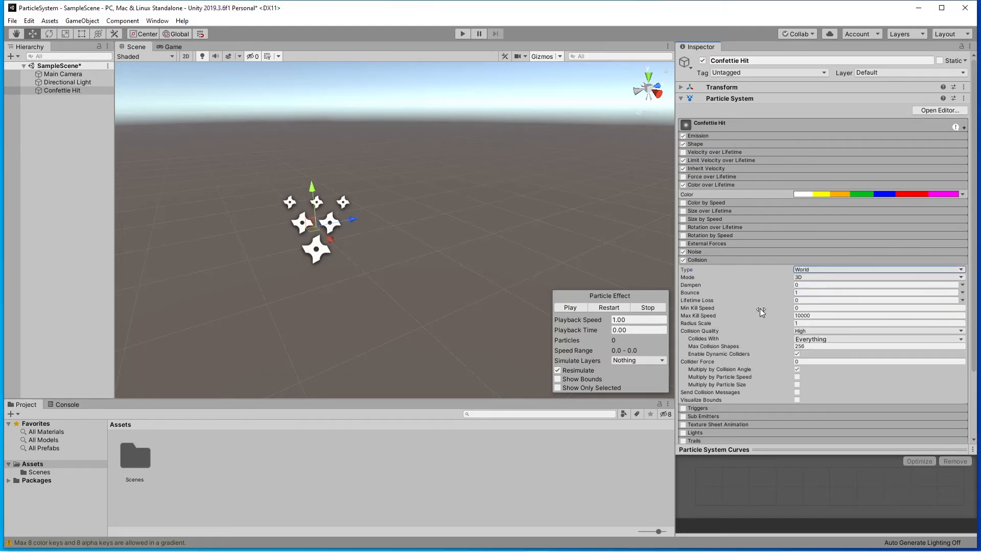
left_click(807, 285)
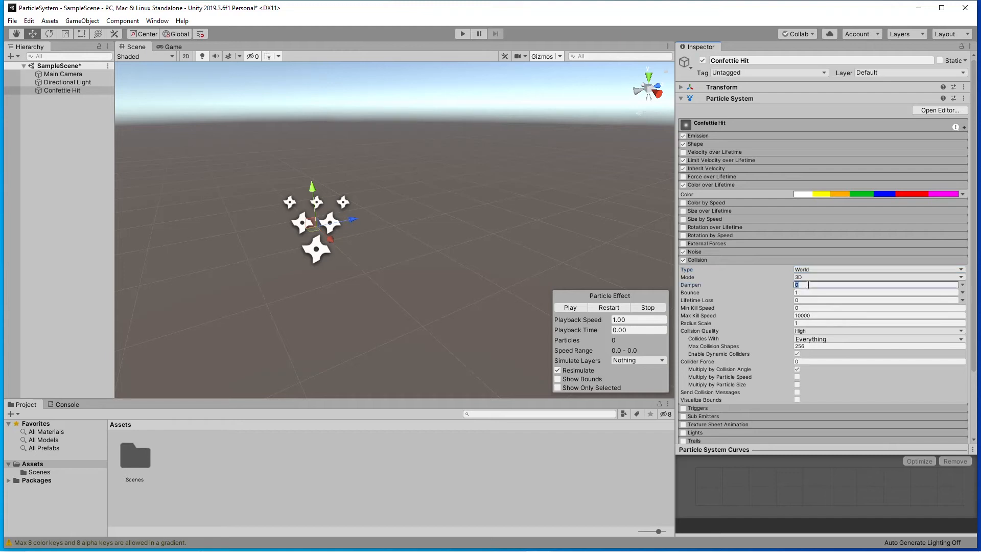
type("0.72")
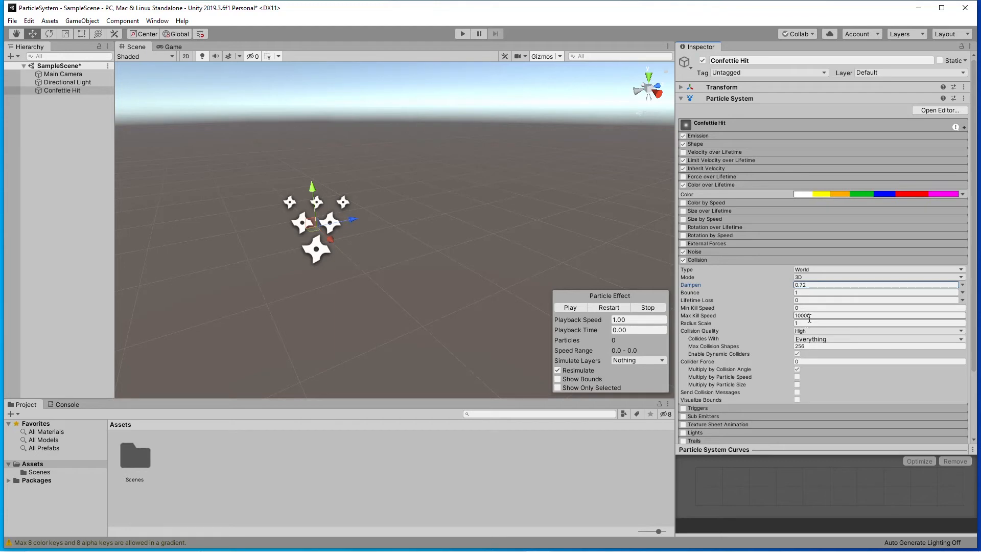
left_click(807, 294)
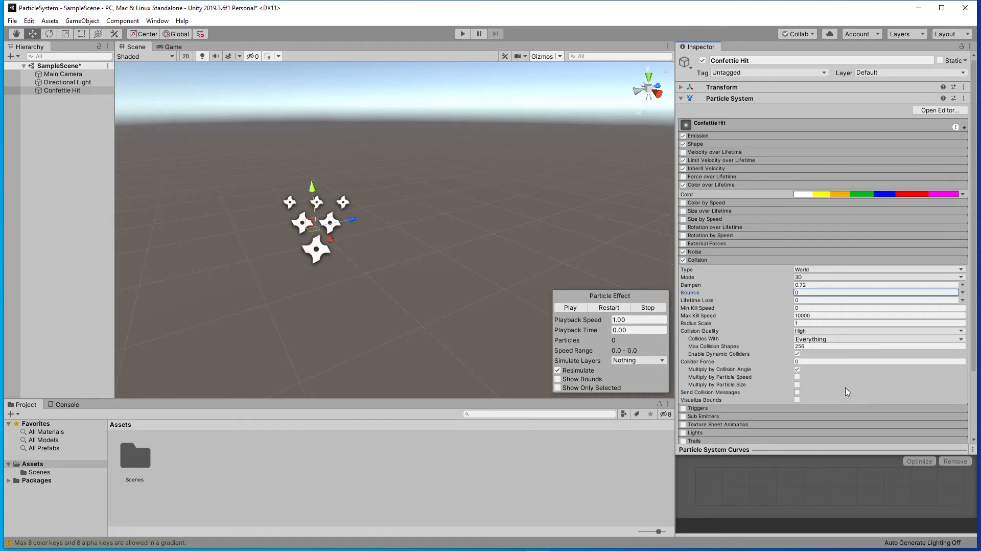
Collapse the Collision module and preview the burst with collision enabled.
left_click(745, 261)
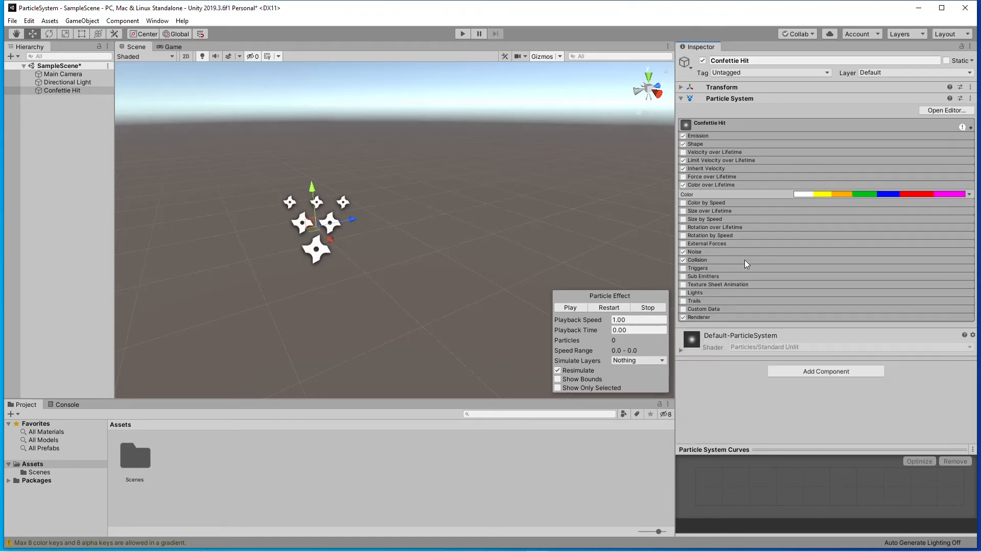
left_click(579, 307)
left_click(564, 307)
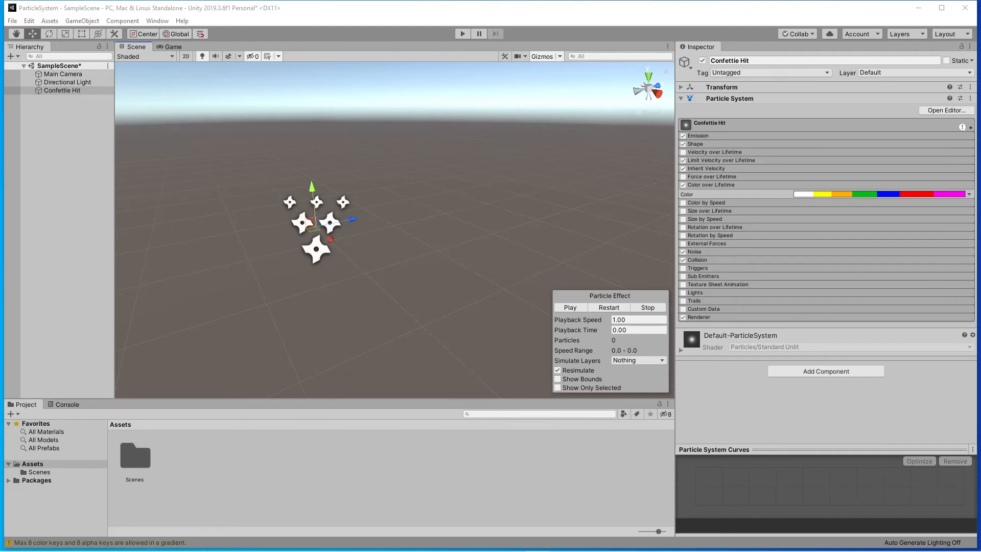
left_click(780, 316)
left_click(776, 317)
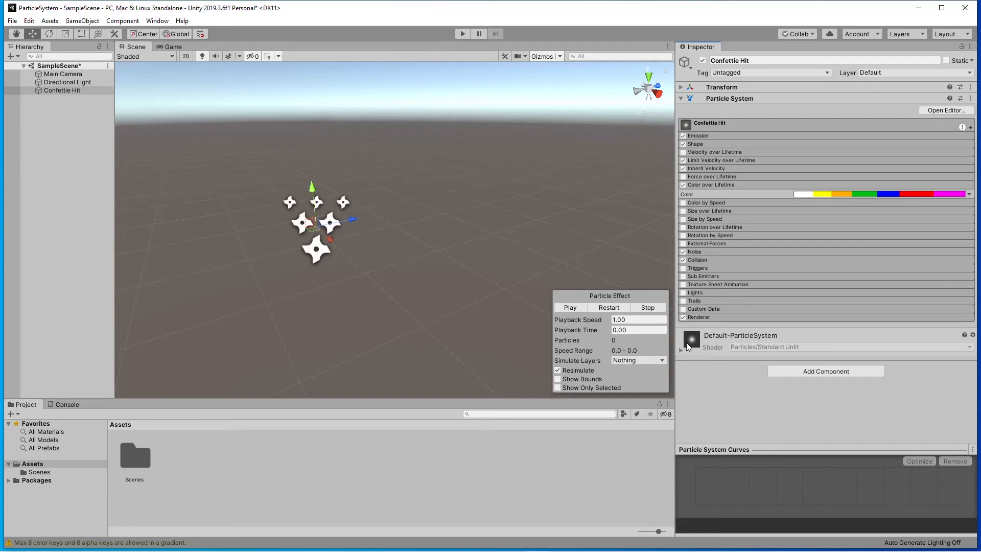
left_click(680, 350)
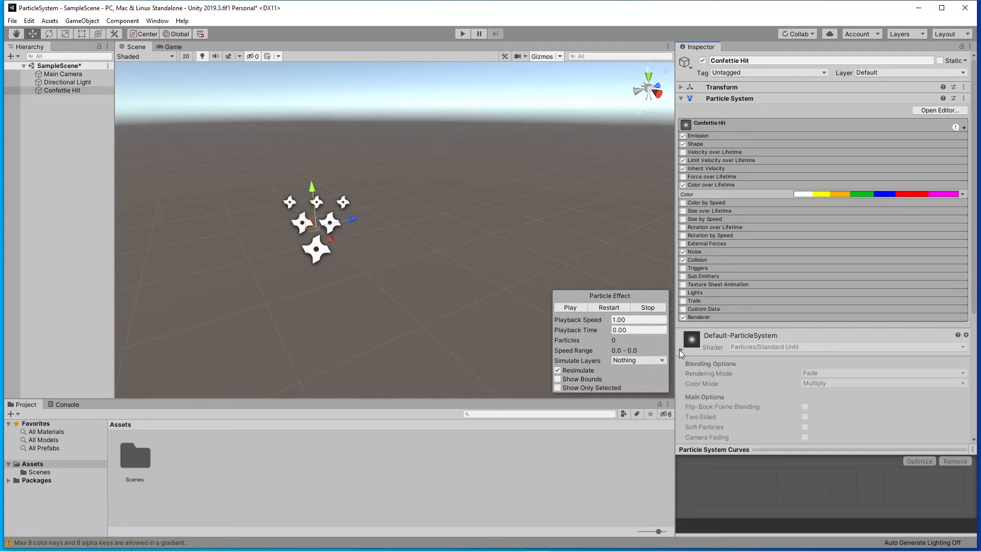
left_click(680, 350)
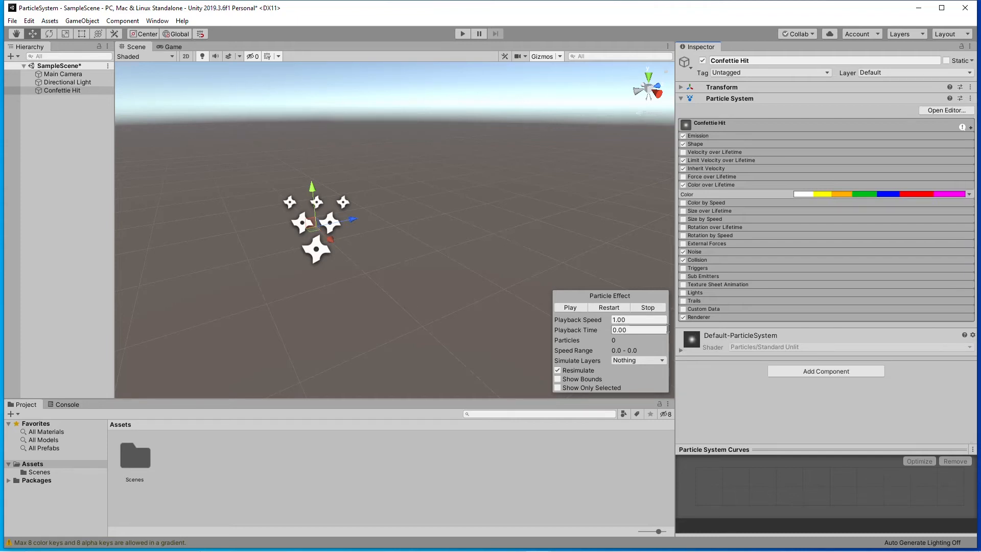
Preview the burst, expand the Renderer module and assign Sprites-Default as its material.
left_click(577, 307)
left_click(724, 316)
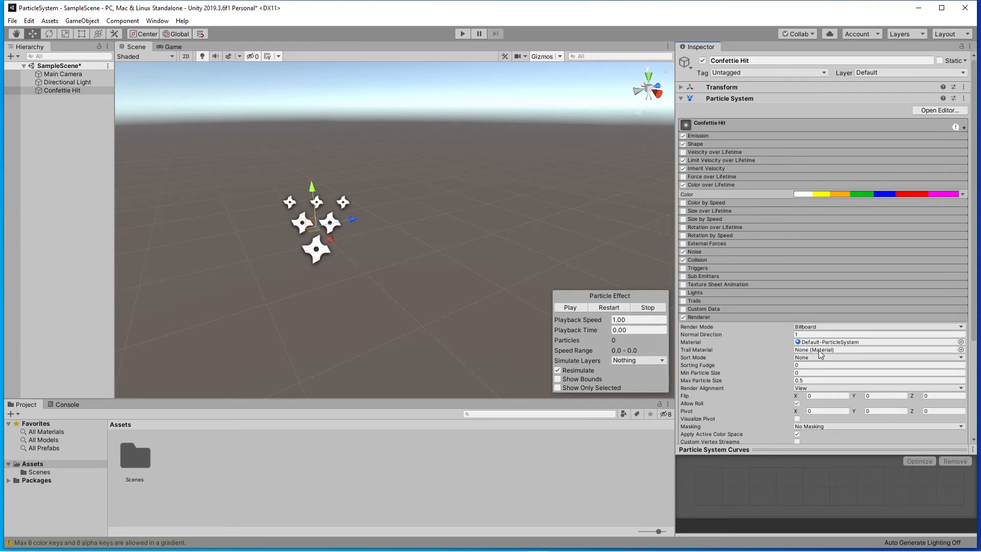
left_click(960, 342)
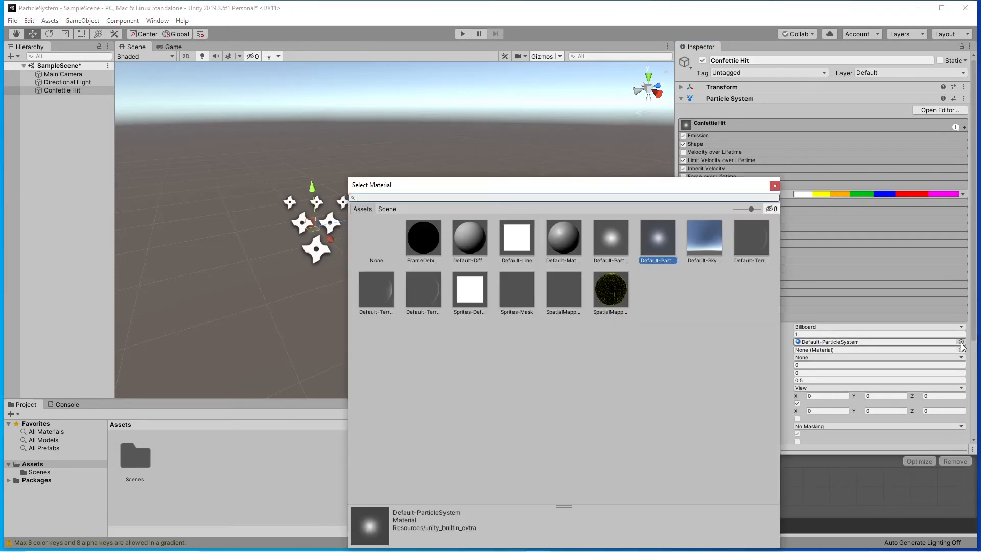
left_click_drag(630, 190, 484, 119)
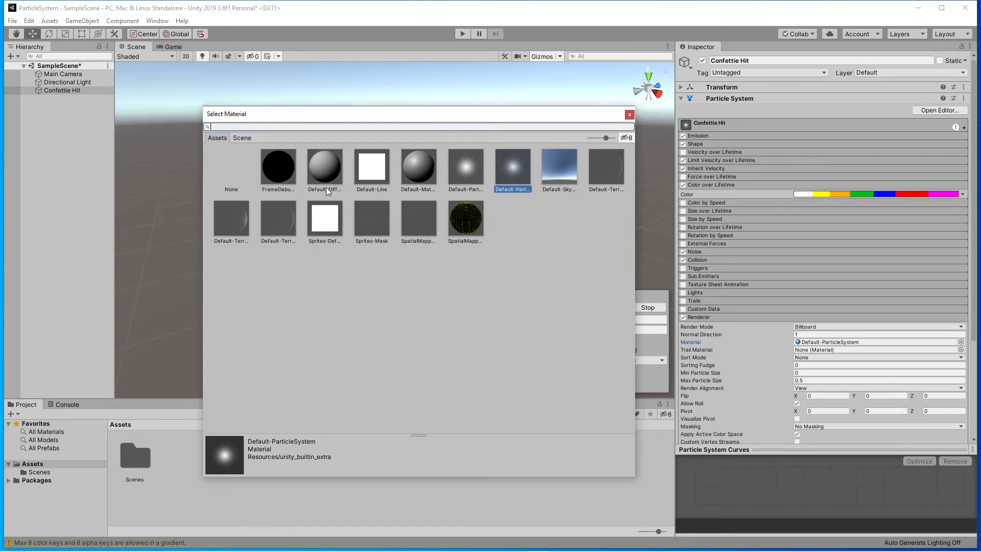
left_click(326, 222)
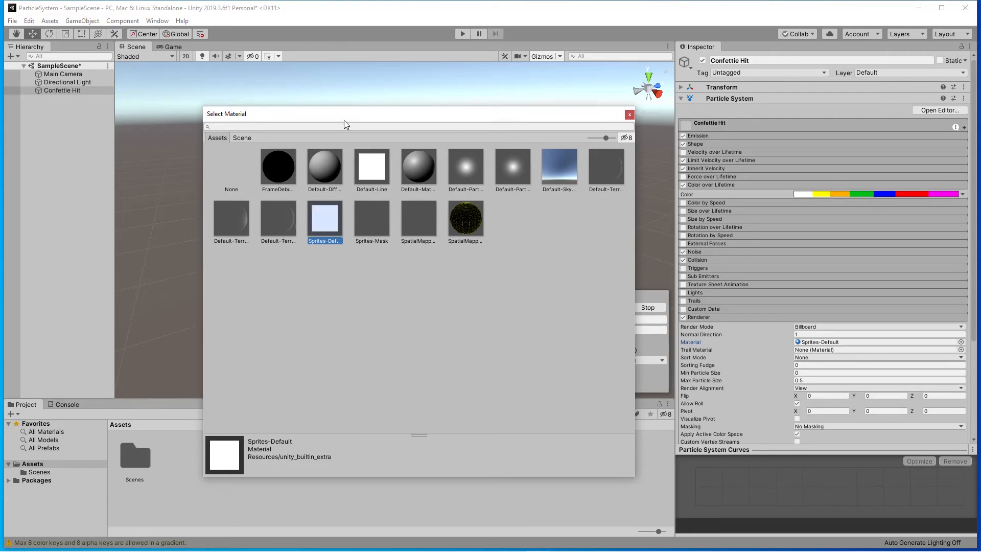
left_click(629, 115)
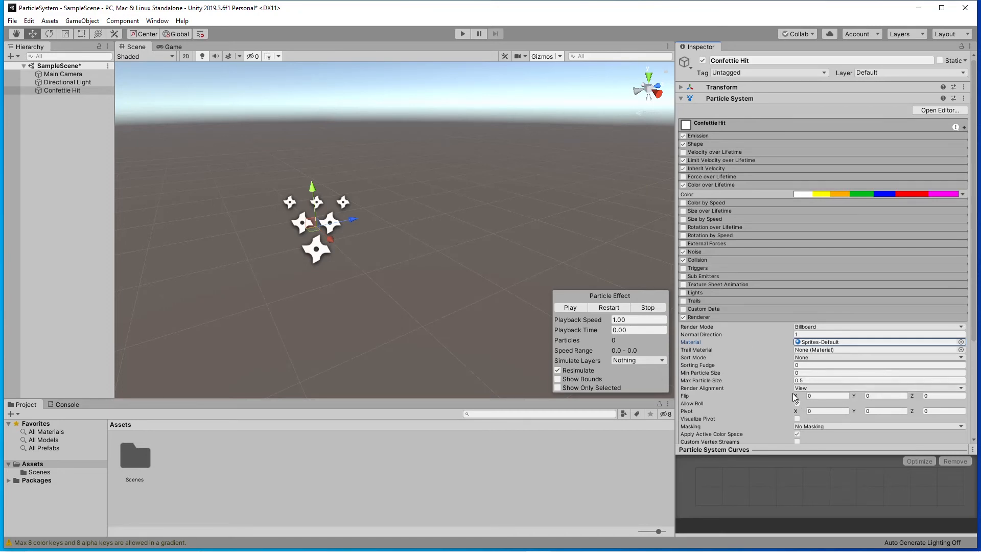
Review the Renderer settings, preview the burst with the new material and collapse the Renderer module.
scroll(796, 397, "down", 3)
scroll(838, 335, "down", 2)
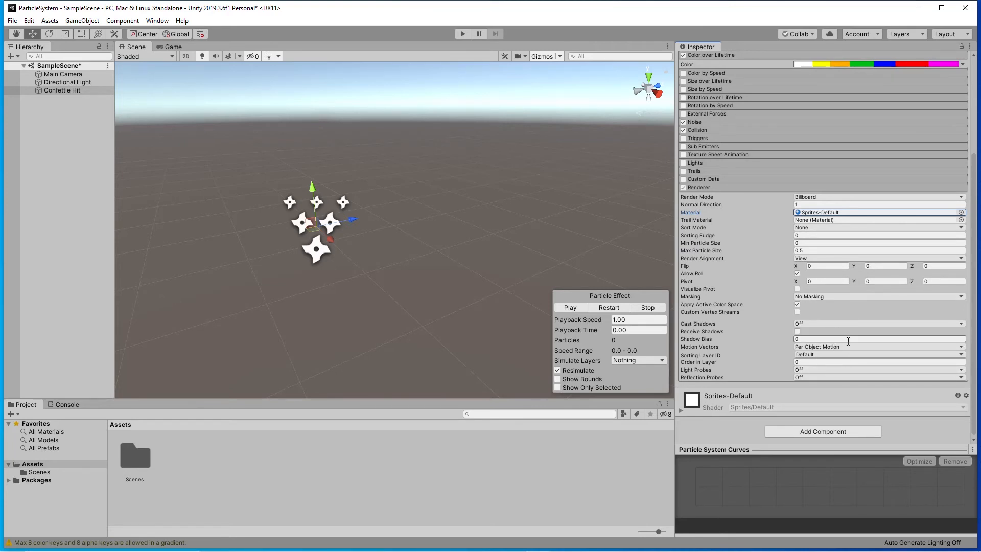
scroll(848, 342, "up", 3)
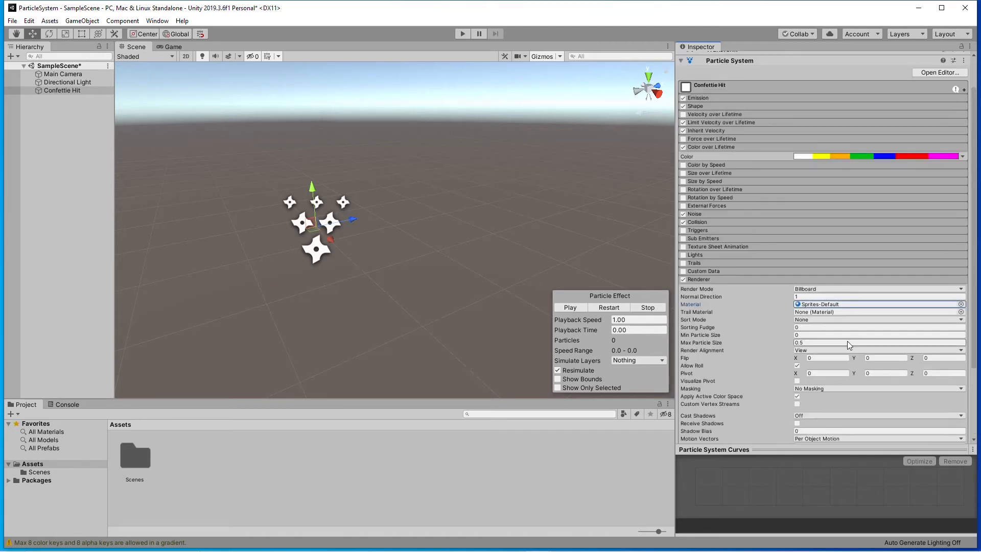
scroll(847, 343, "up", 1)
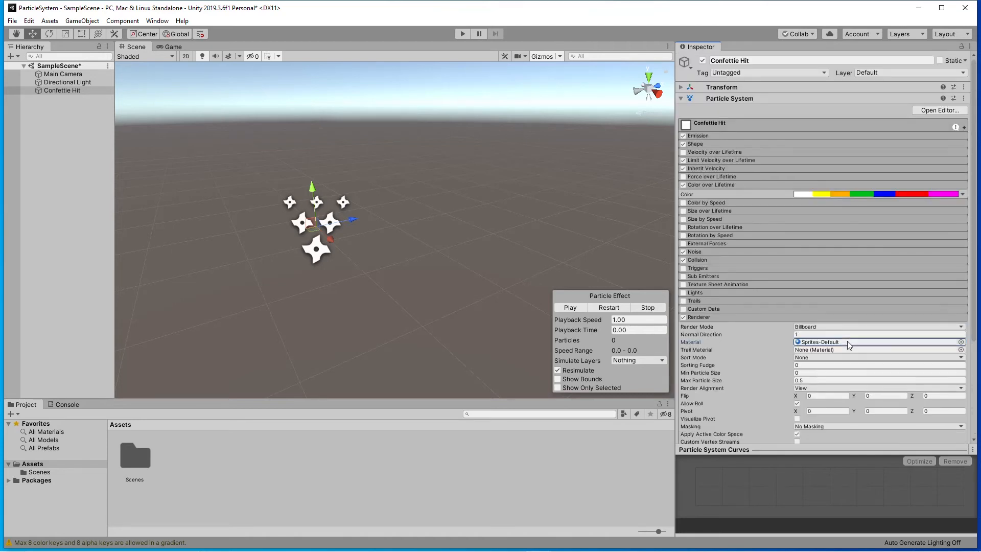
left_click(579, 308)
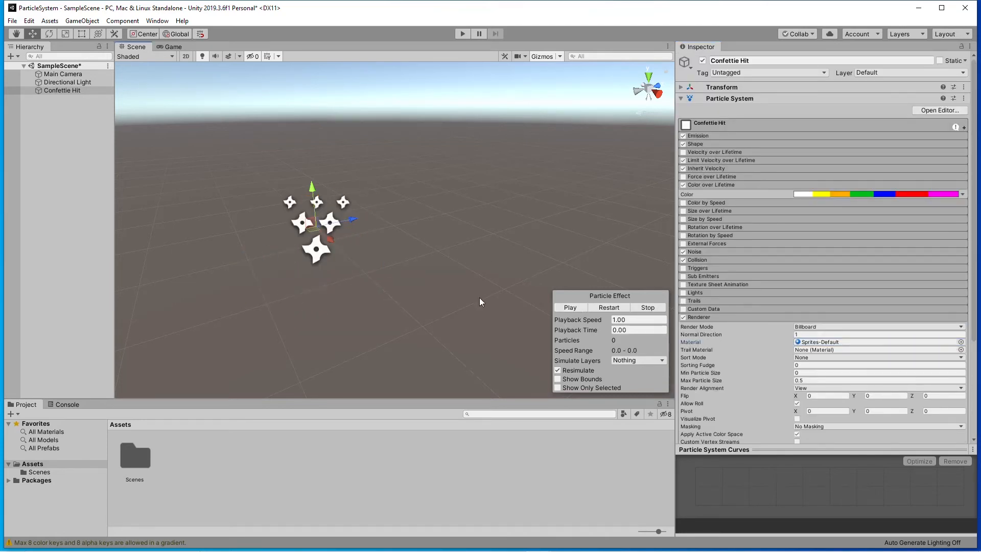
left_click(570, 307)
left_click(721, 317)
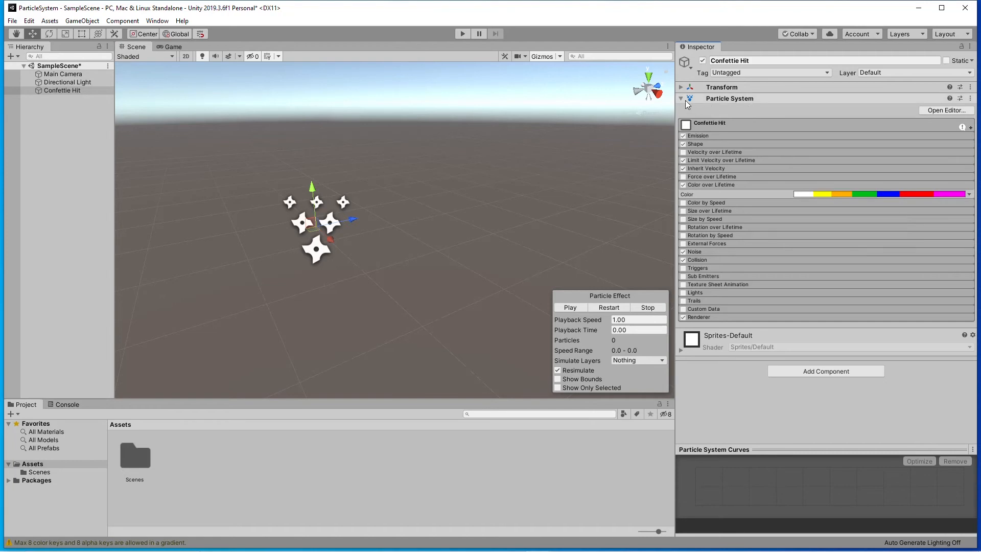
Expand the main Confettie Hit module and set the Start Size to 0.1.
left_click(710, 98)
left_click(725, 98)
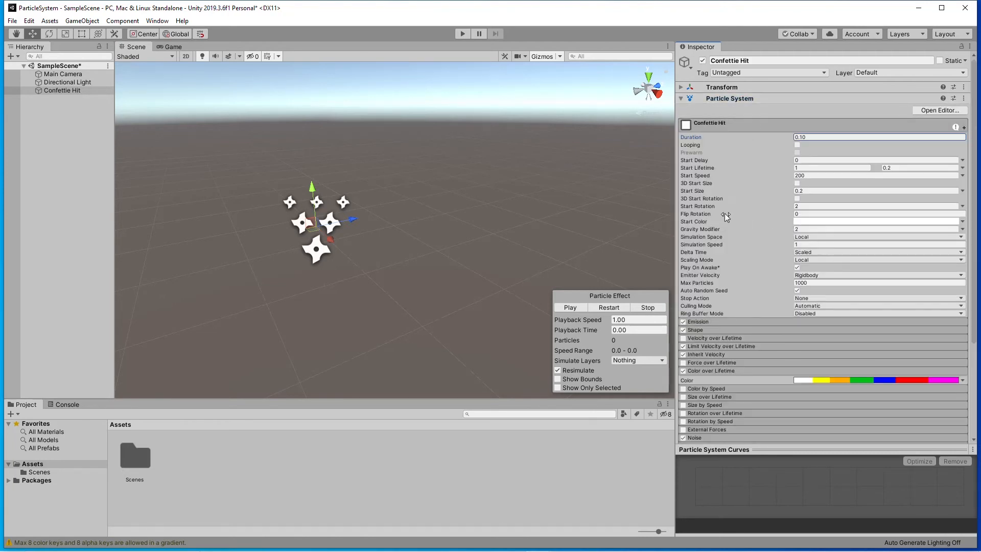
left_click(809, 190)
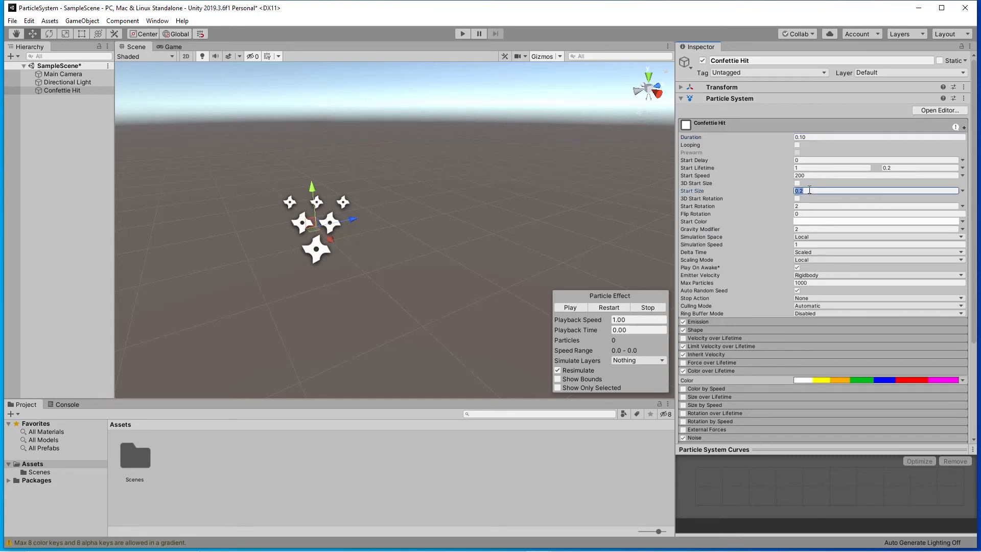
type("0.1")
Preview the burst several times with the smaller particles, viewing it from farther away.
left_click(569, 308)
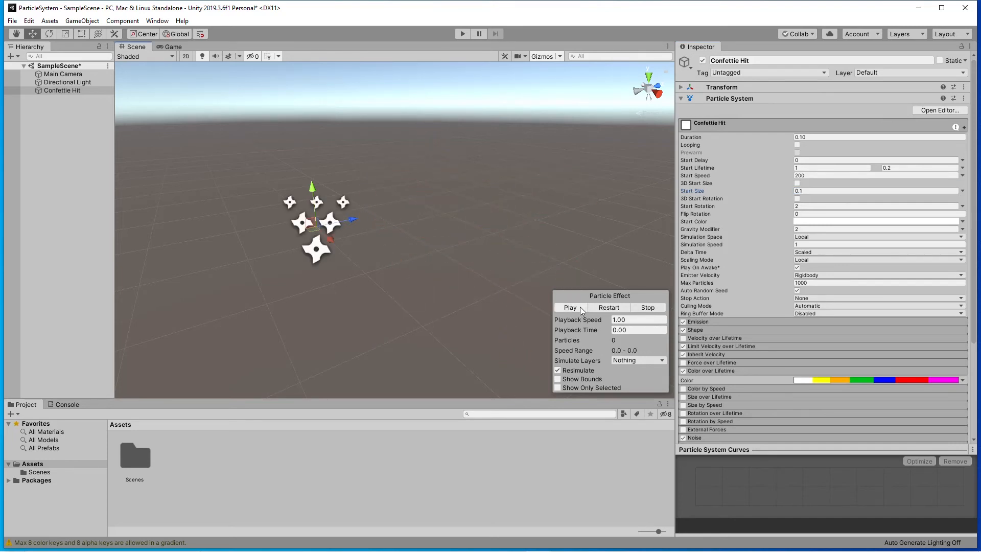
left_click(581, 306)
scroll(376, 258, "down", 3)
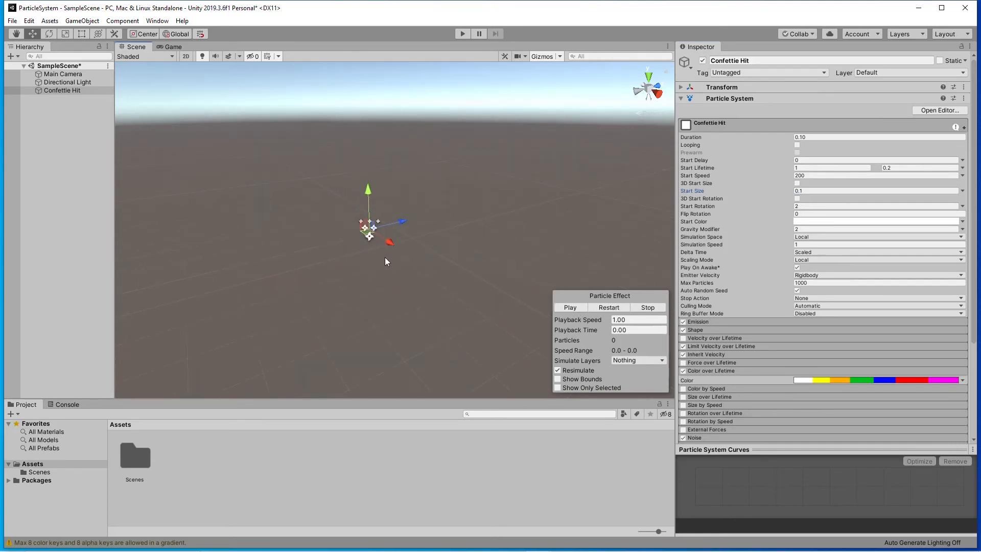
left_click(569, 308)
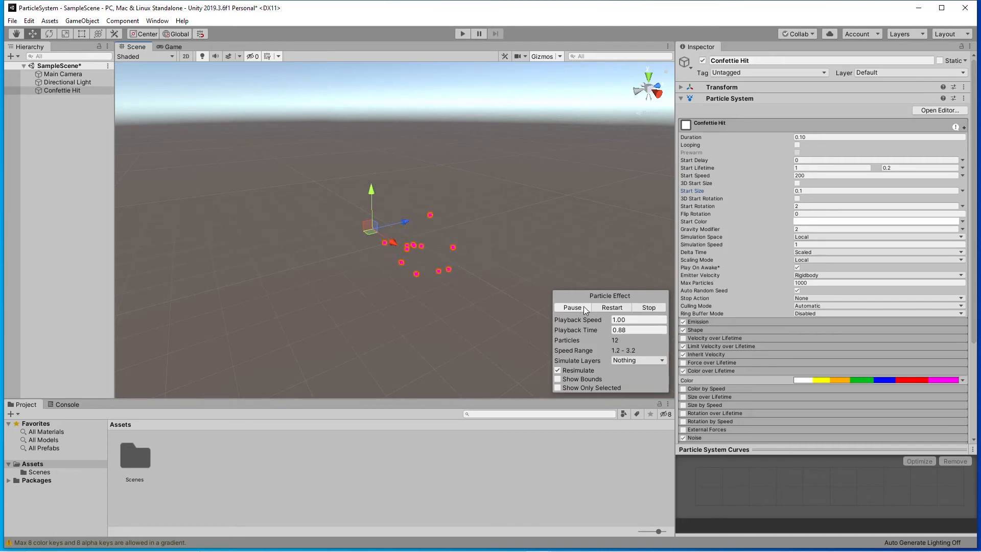
left_click(584, 308)
left_click_drag(464, 310, 479, 294, "alt")
left_click(572, 308)
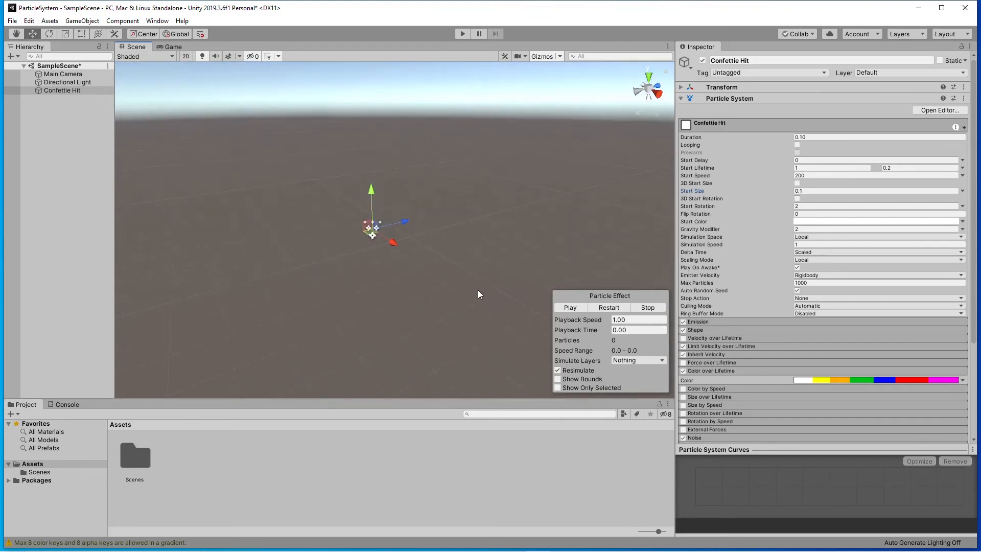
Check the Game view, toggle Looping on and back off, and return to the Scene view.
left_click(173, 46)
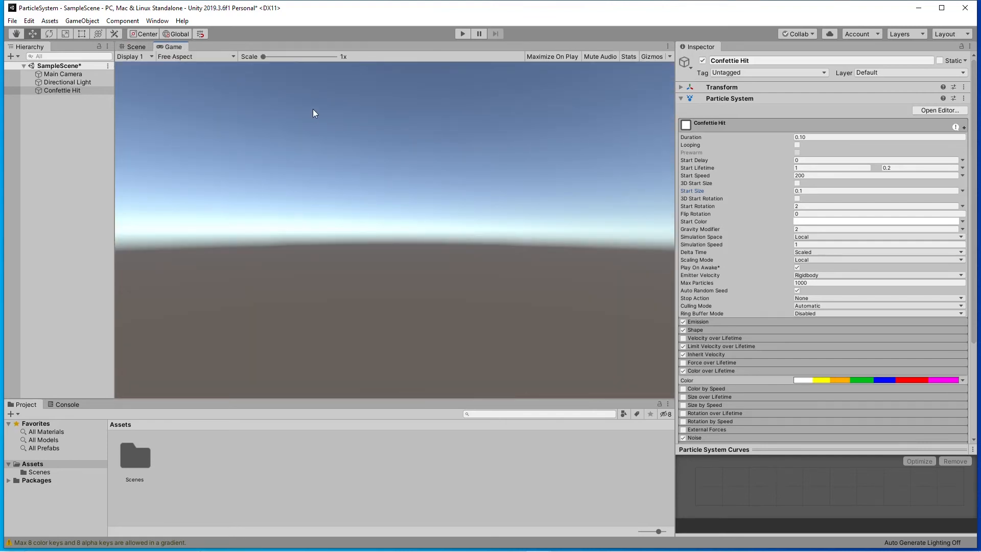
left_click(797, 145)
left_click(796, 145)
left_click(137, 47)
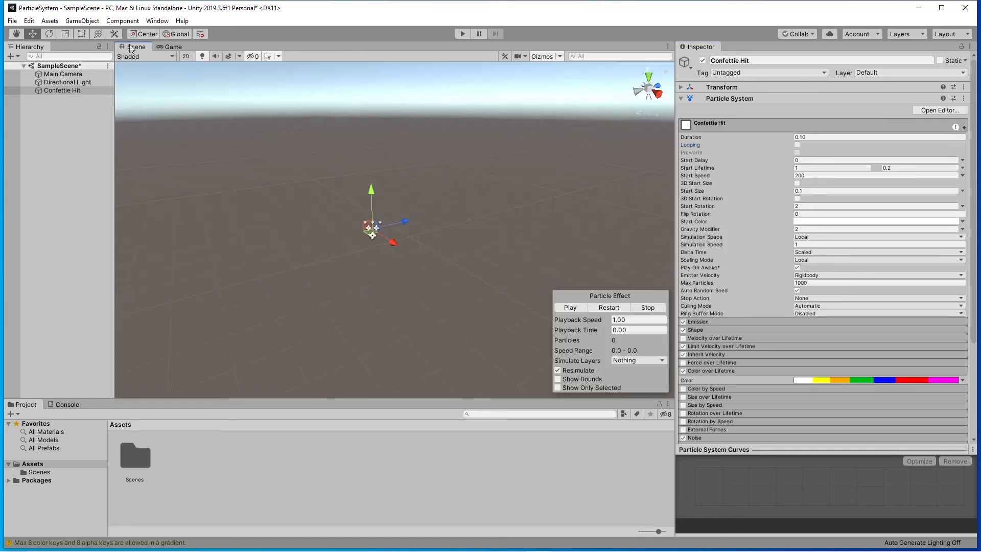
left_click_drag(530, 236, 462, 224, "alt")
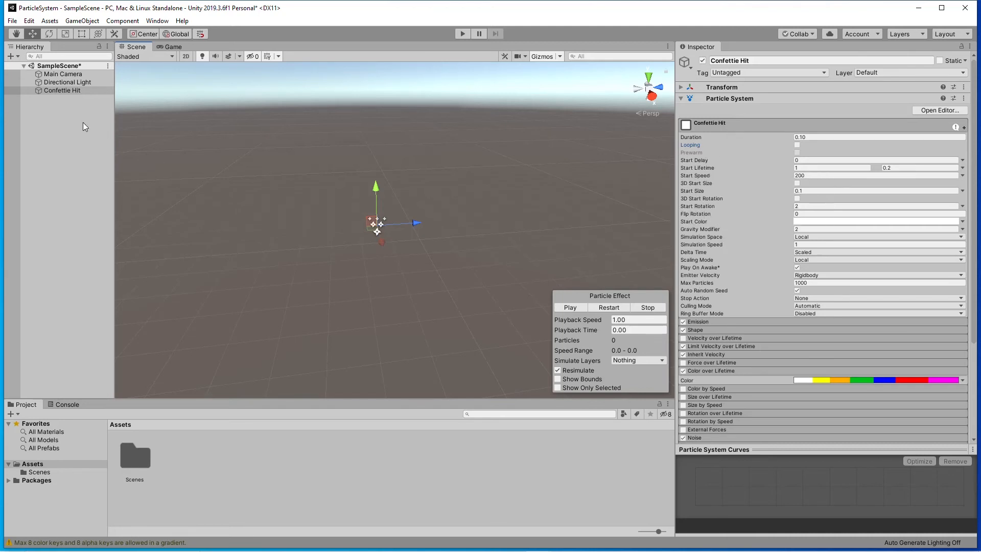
Add a Point Light as a child of Confettie Hit and check its Transform values.
left_click(68, 92)
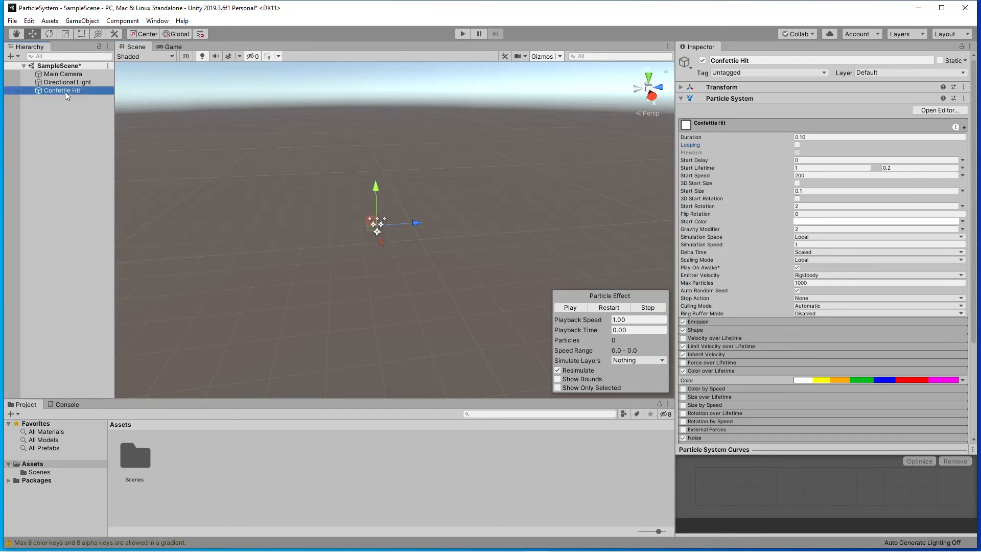
right_click(65, 90)
mouse_move(91, 234)
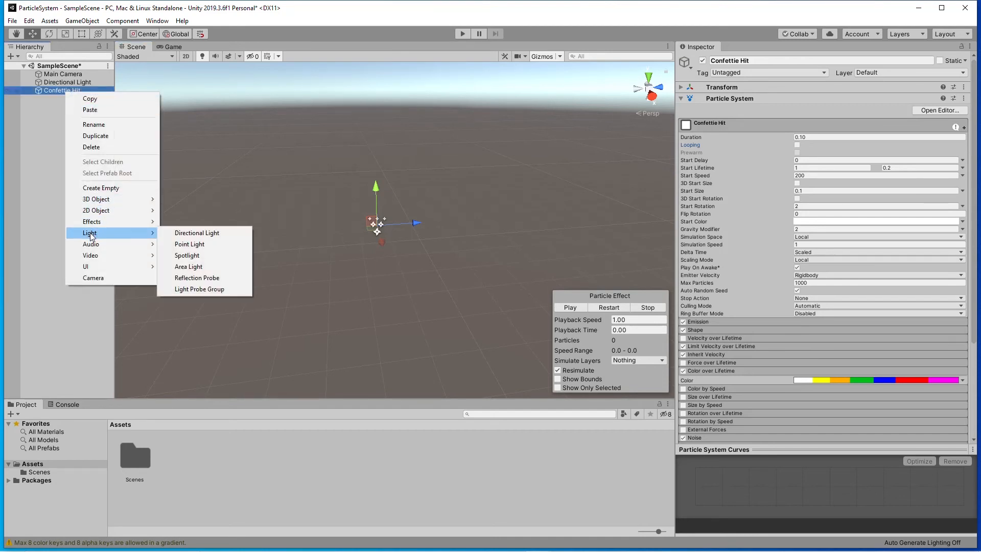
left_click(202, 248)
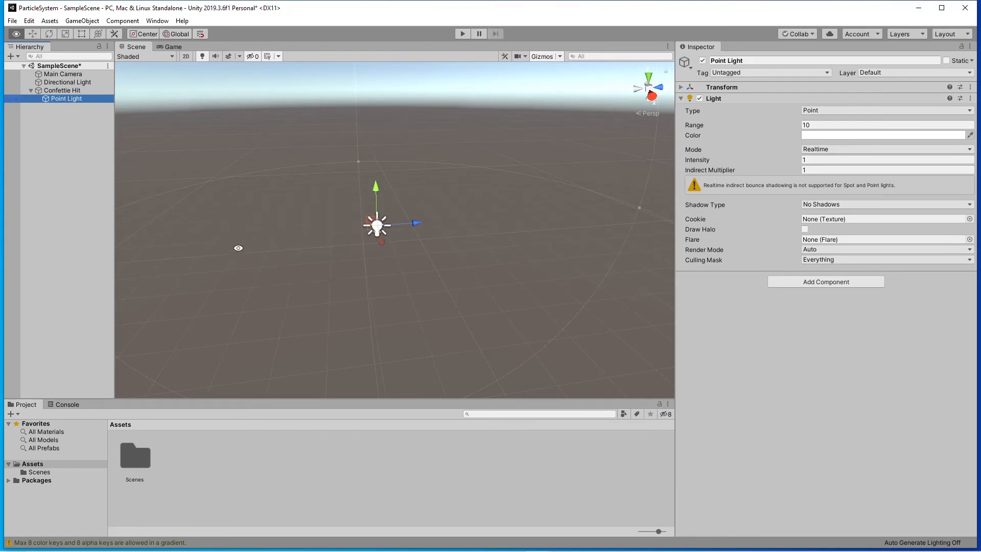
left_click_drag(237, 248, 349, 253, "alt")
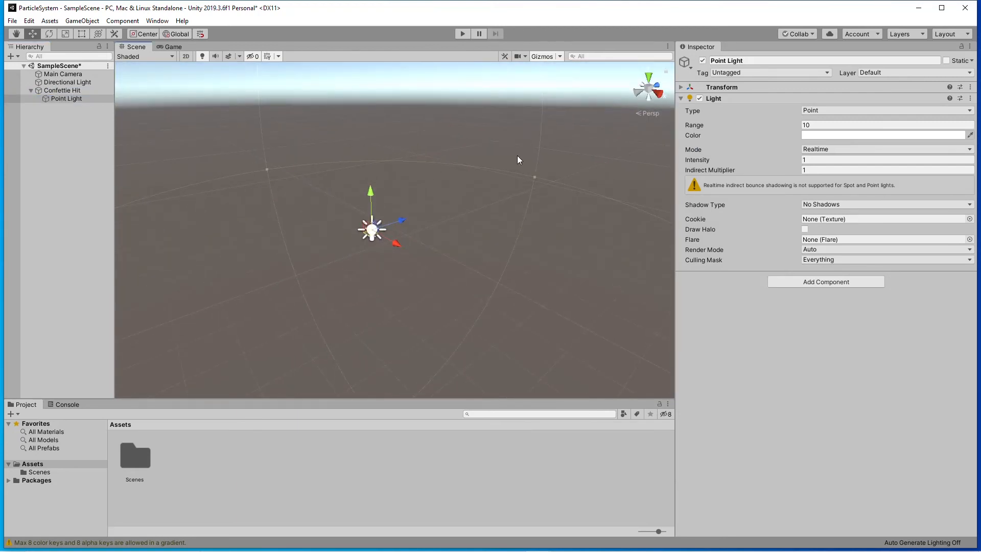
left_click(681, 88)
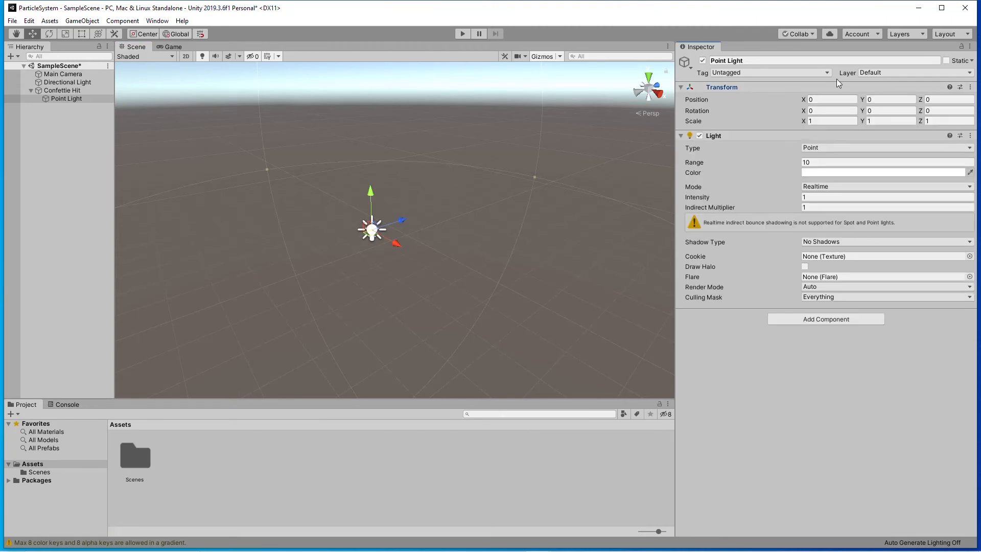
left_click(680, 90)
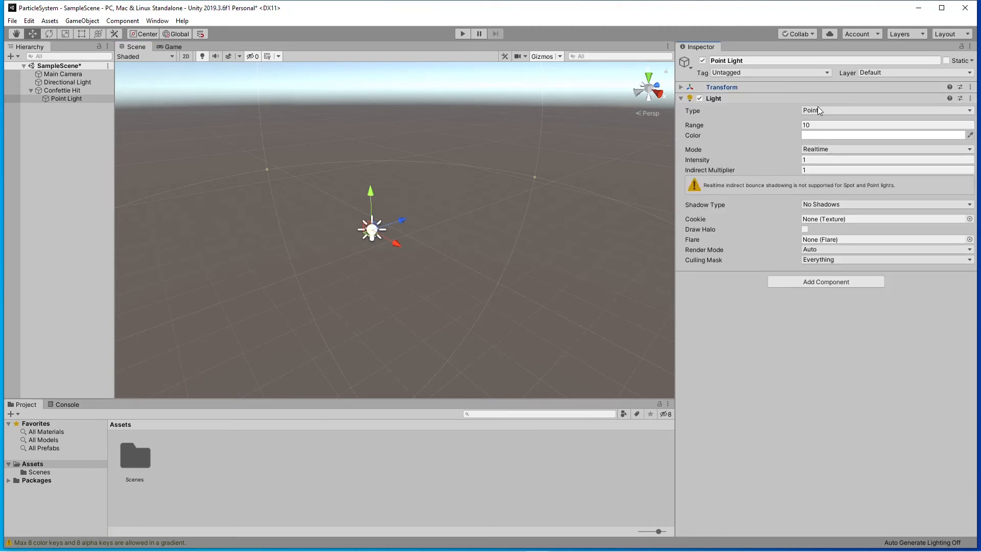
Set the Point Light's Intensity to 100.
left_click(797, 161)
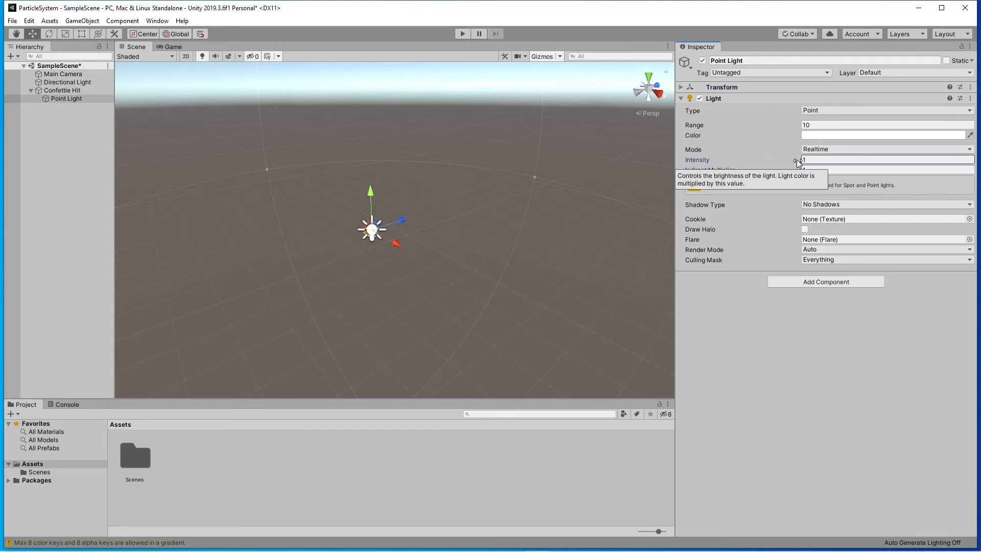
left_click(817, 160)
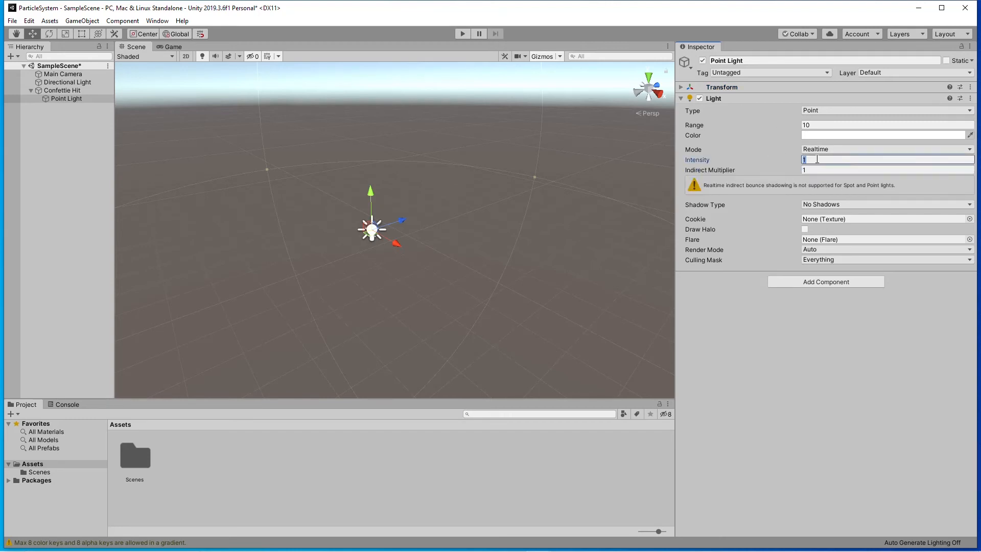
type("100")
Change the Point Light's color to orange, FF961C.
left_click(830, 133)
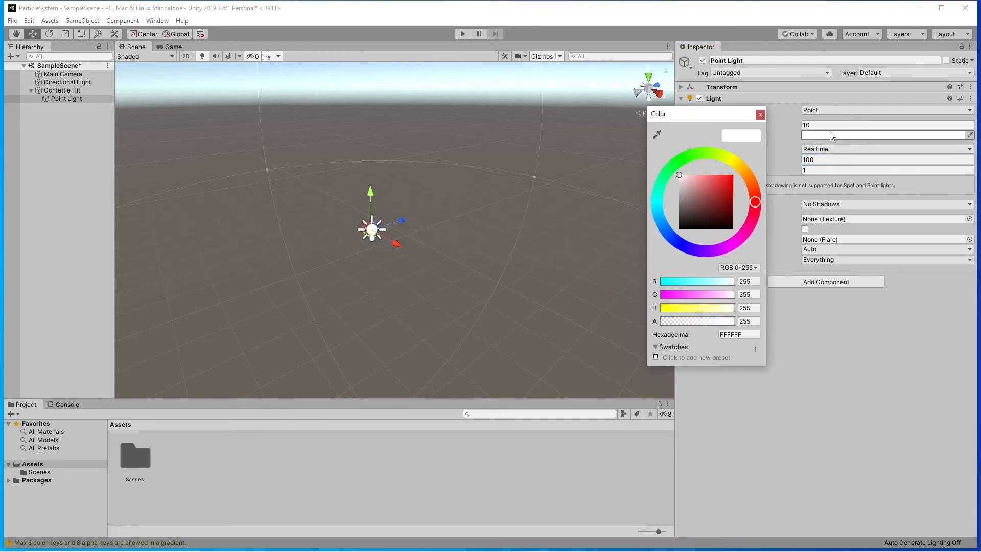
left_click_drag(721, 187, 711, 174)
left_click(748, 176)
left_click(728, 175)
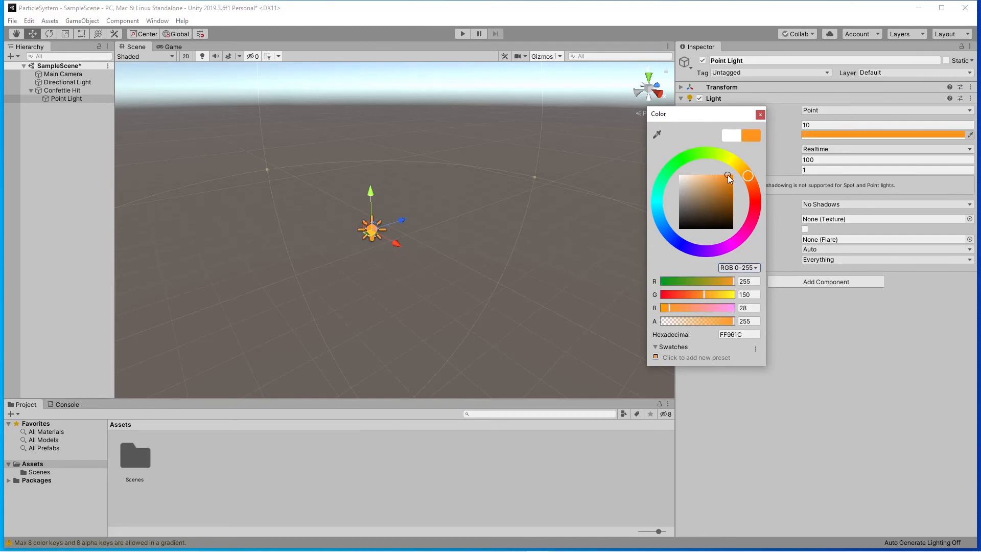
left_click(760, 115)
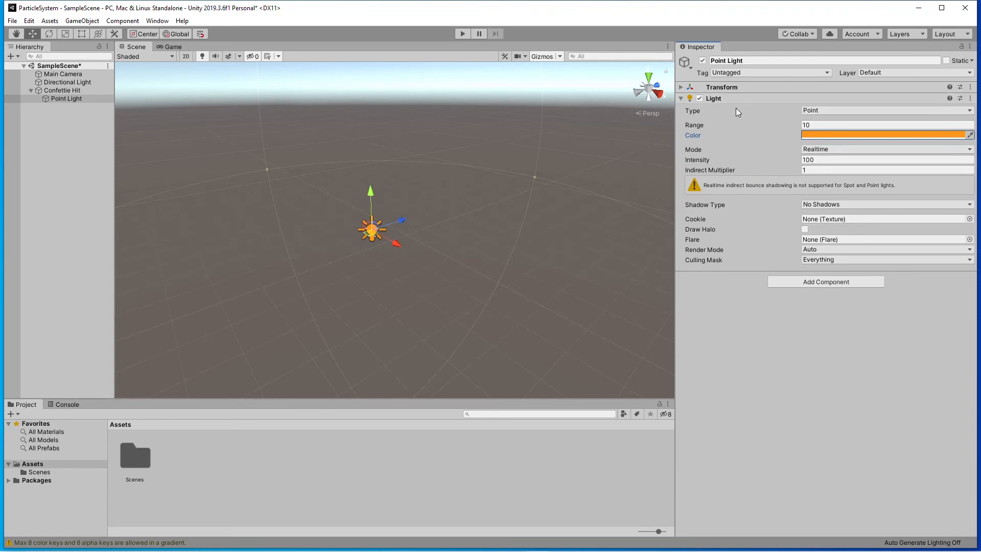
Enable the Lights module of the Confettie Hit particle system and assign the Point Light as its light.
left_click(66, 89)
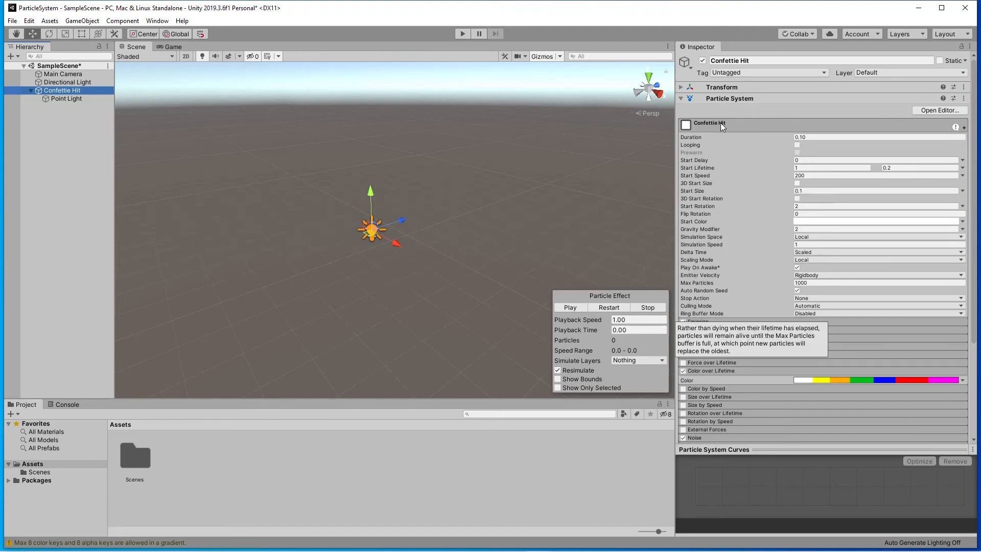
left_click(737, 126)
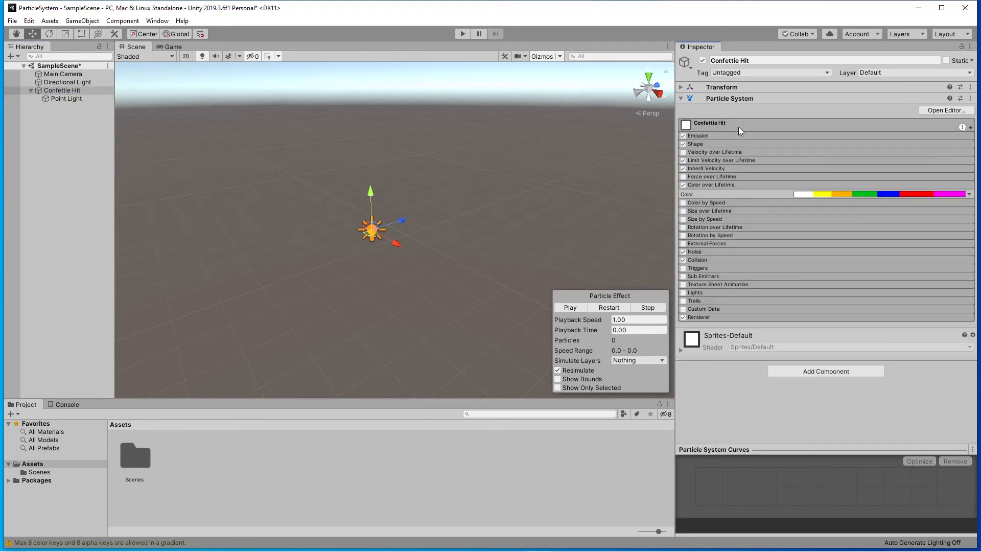
left_click(698, 295)
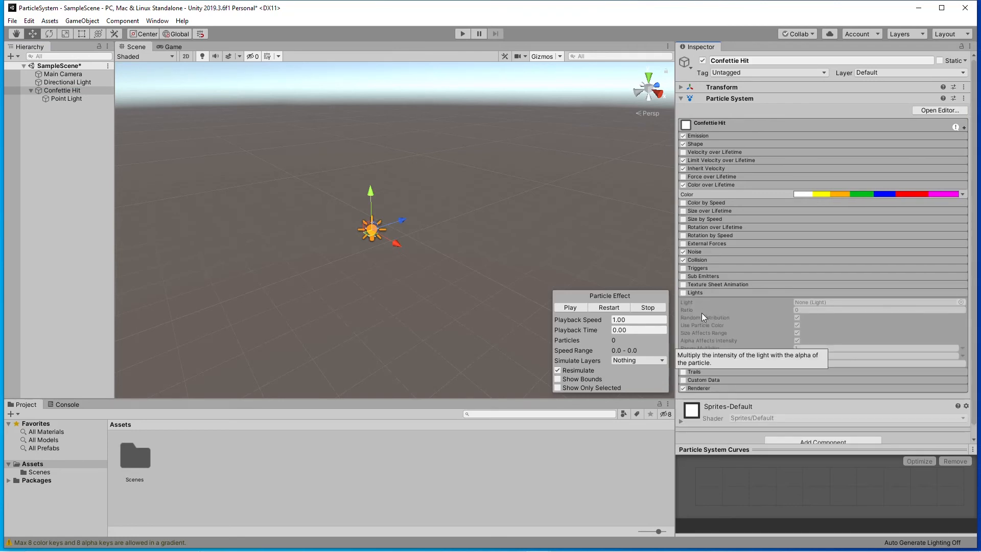
left_click(683, 293)
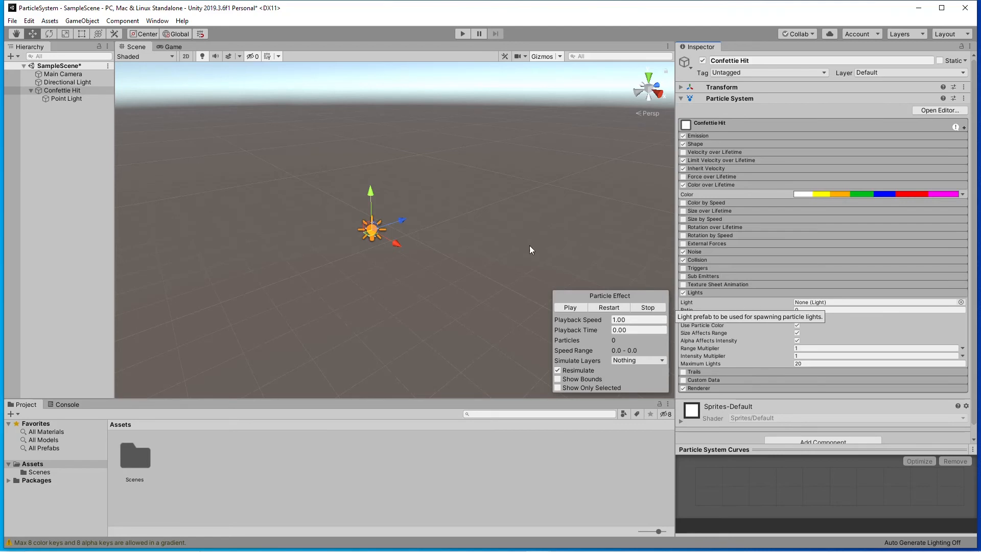
left_click_drag(65, 99, 812, 304)
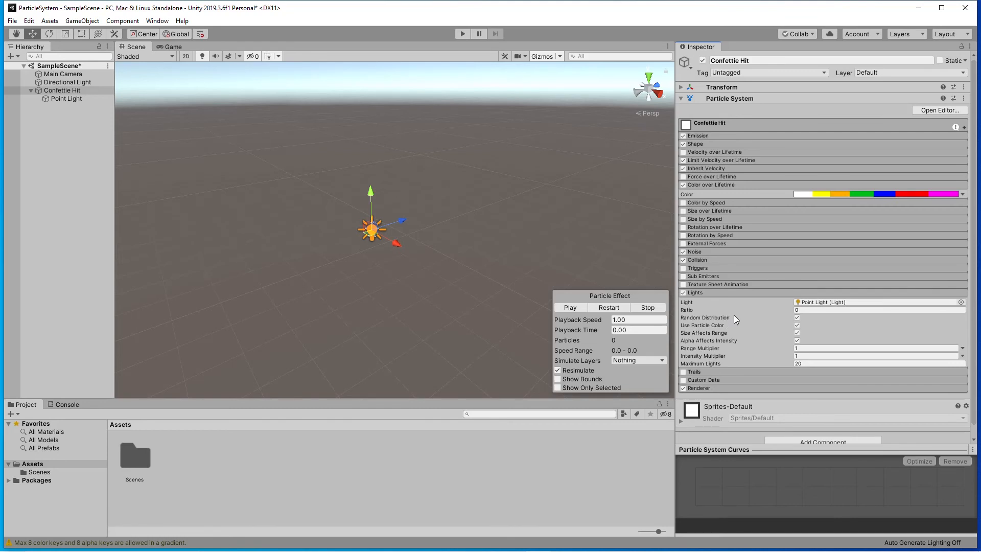
Toggle Use Particle Color off and back on, and preview the lit burst from different angles.
left_click(796, 325)
left_click(796, 325)
left_click(571, 307)
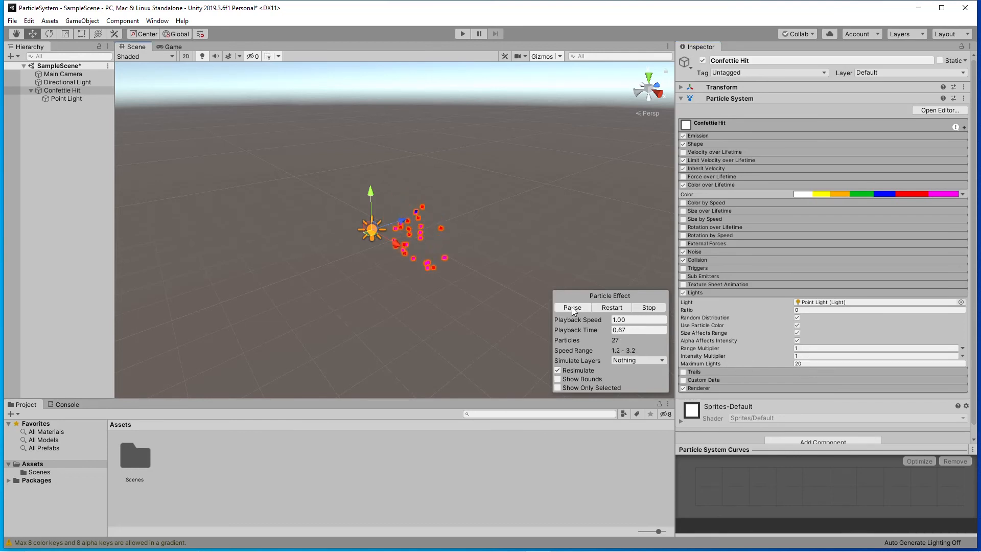
left_click_drag(451, 273, 323, 266, "alt")
left_click(581, 309)
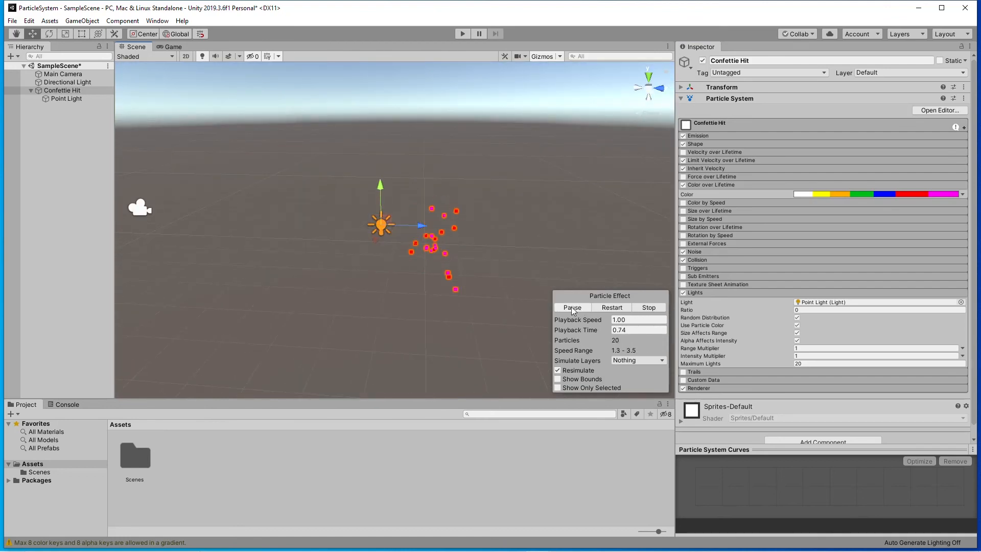
left_click(573, 309)
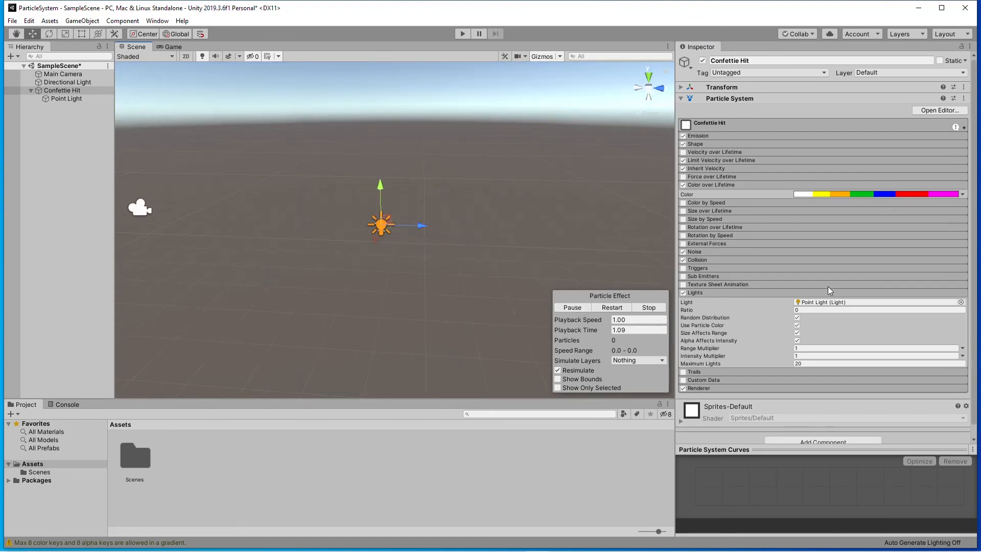
Set the Lights module's Intensity Multiplier to 10 and preview the burst several times.
left_click(817, 355)
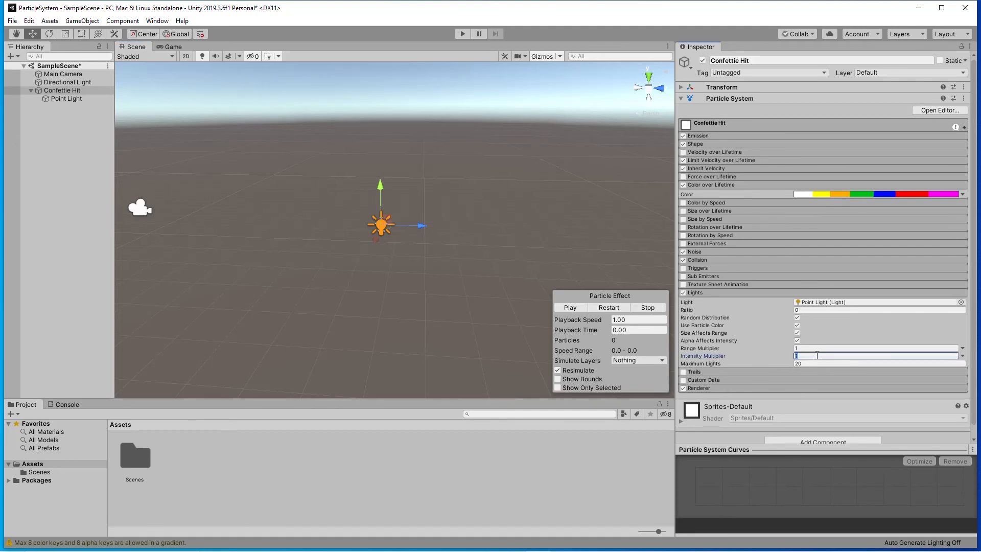
type("10")
left_click(571, 308)
left_click(572, 308)
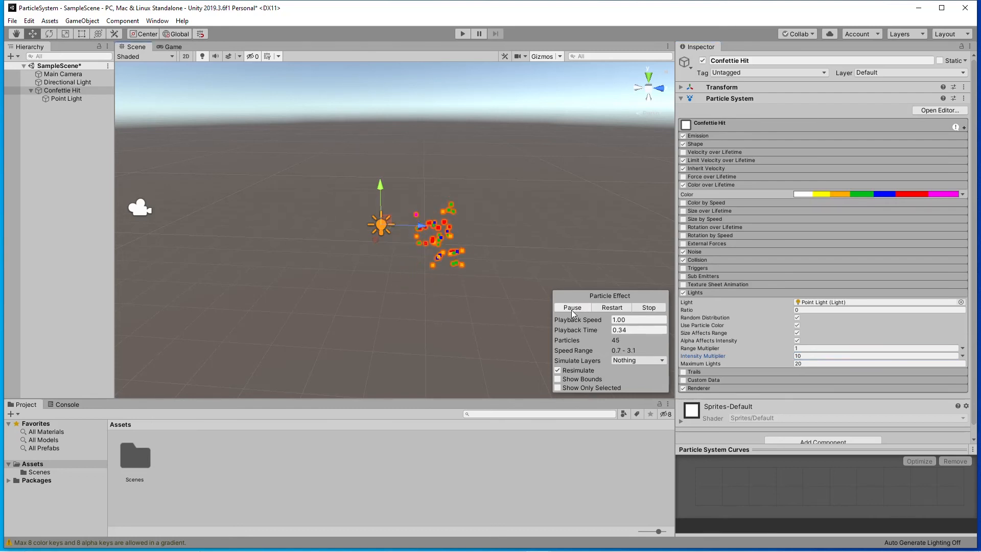
left_click(572, 308)
left_click_drag(410, 282, 504, 272, "alt")
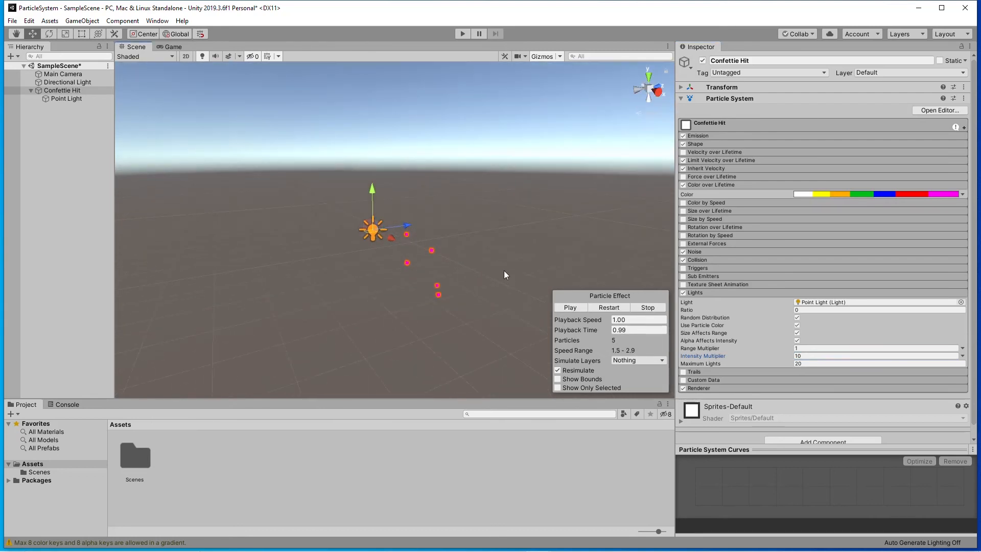
left_click(571, 307)
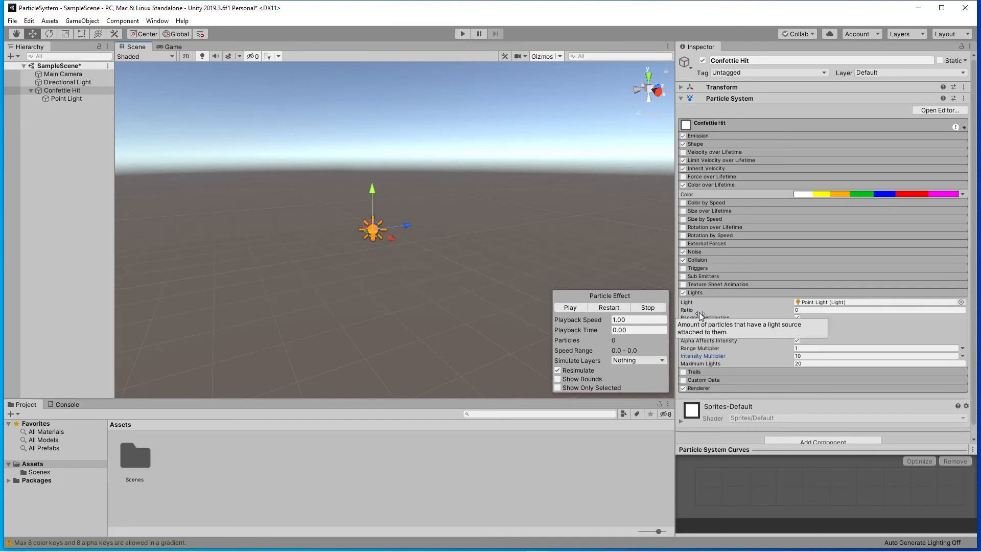
Try the Draw Halo option on the Point Light and turn it back off.
left_click(57, 99)
left_click(805, 229)
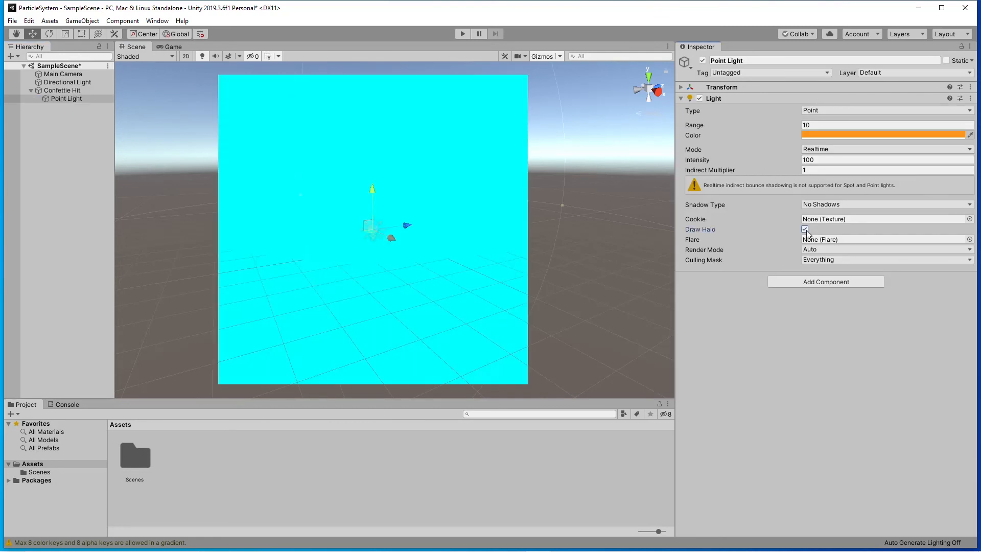
left_click(804, 229)
left_click(804, 229)
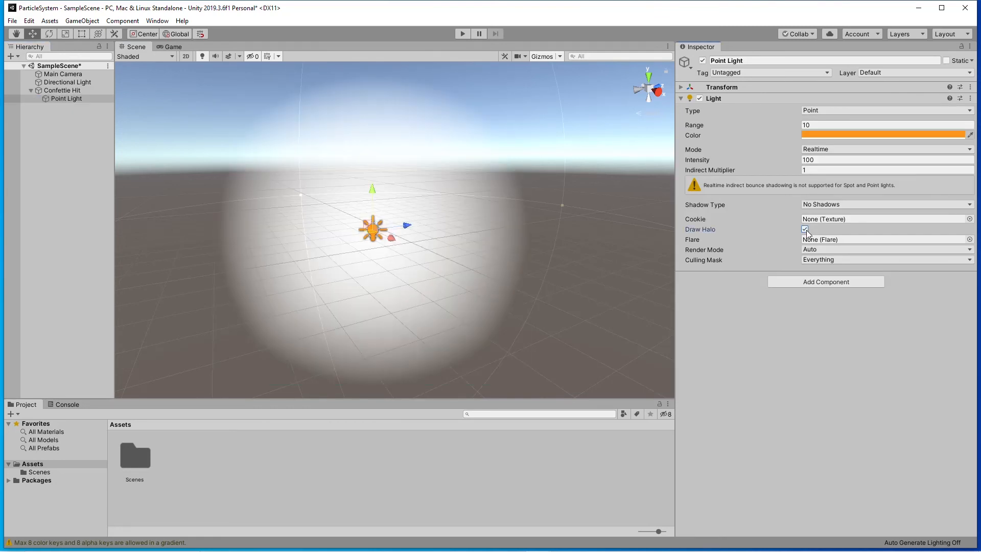
left_click(805, 229)
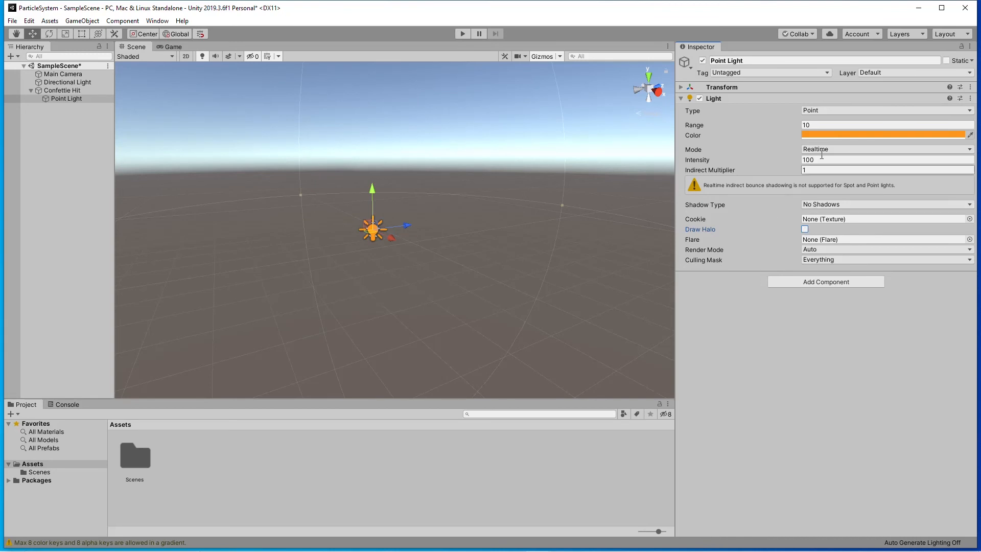
Reduce the Point Light's Range to 5.34 and enable Draw Halo.
left_click_drag(798, 126, 724, 139)
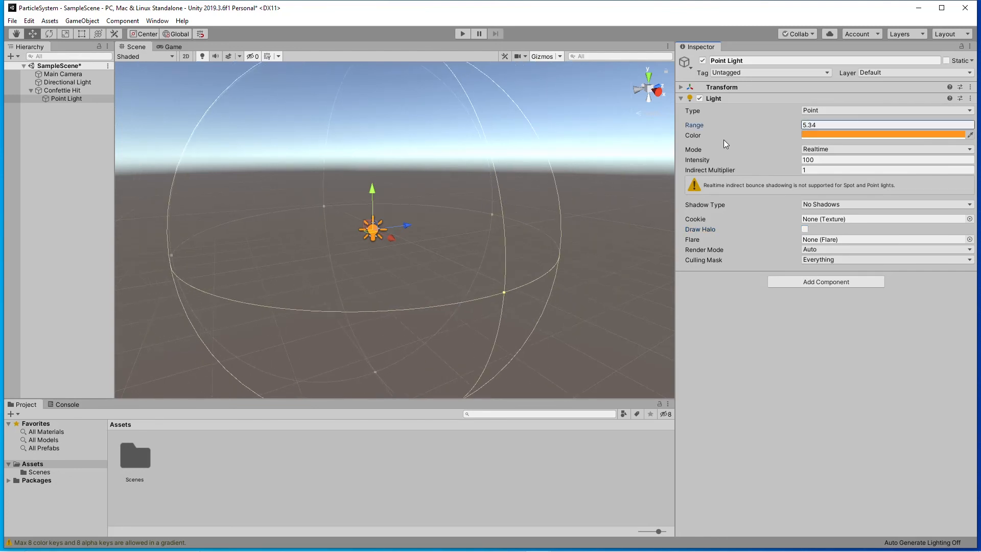
left_click(805, 230)
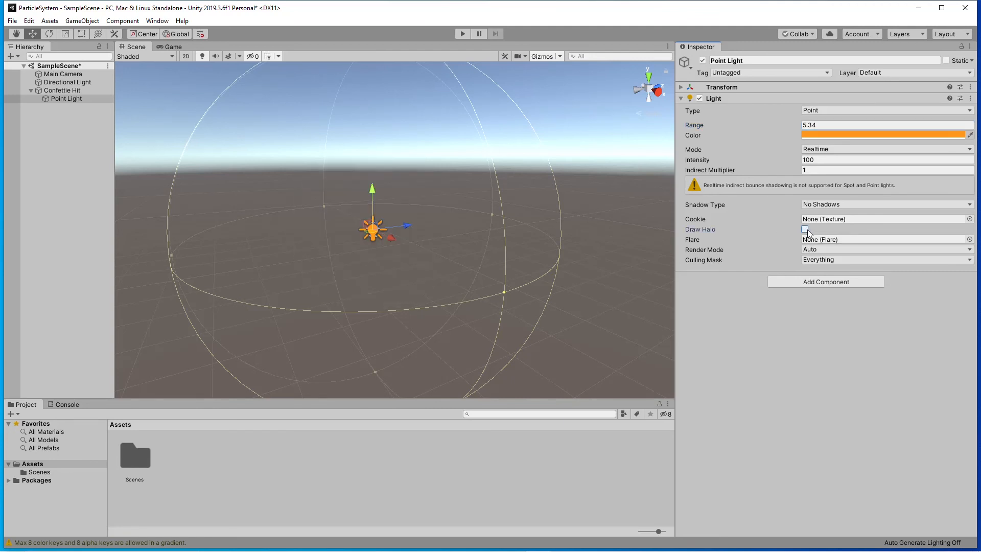
left_click(805, 229)
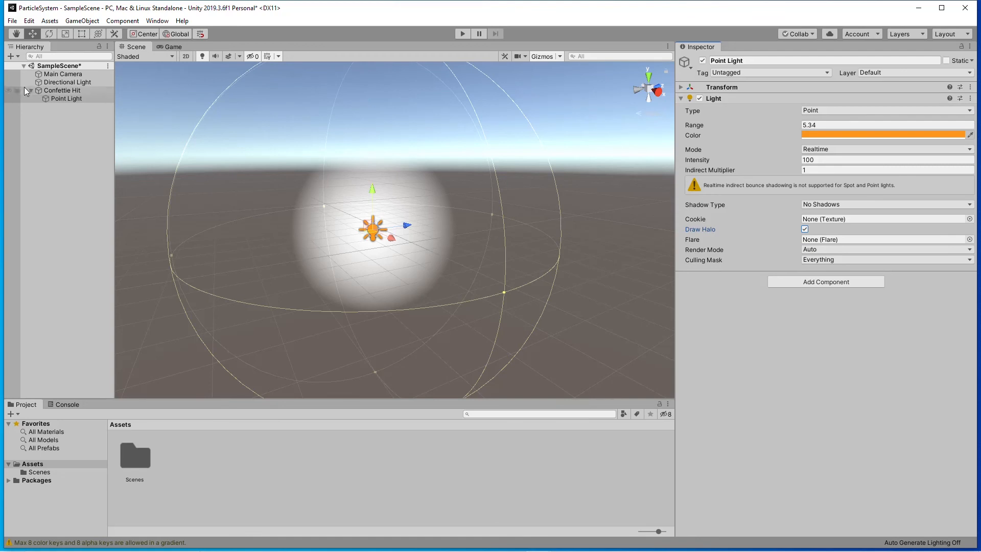
Preview the Confettie Hit burst with the halo, and disable Draw Halo on the Point Light.
left_click(51, 91)
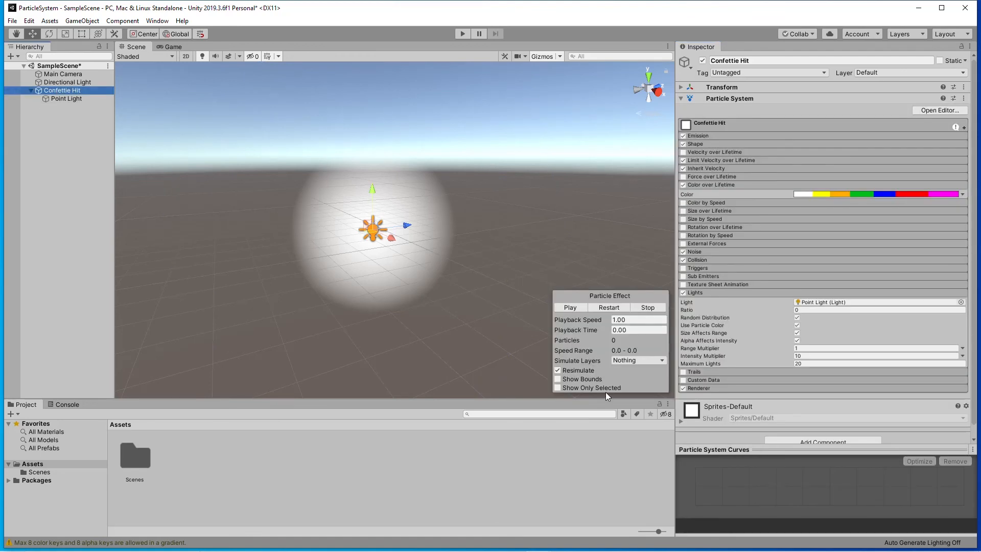
left_click(579, 308)
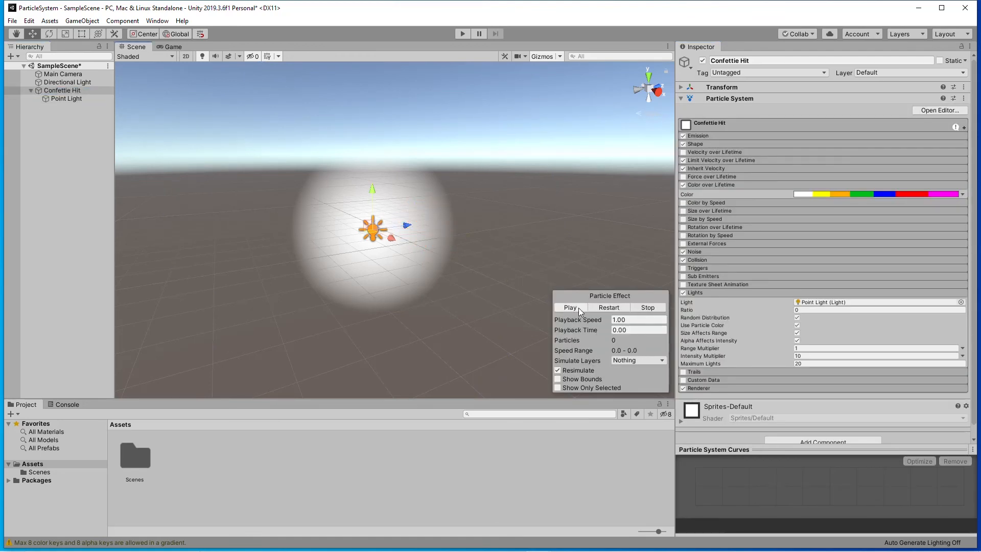
left_click(64, 98)
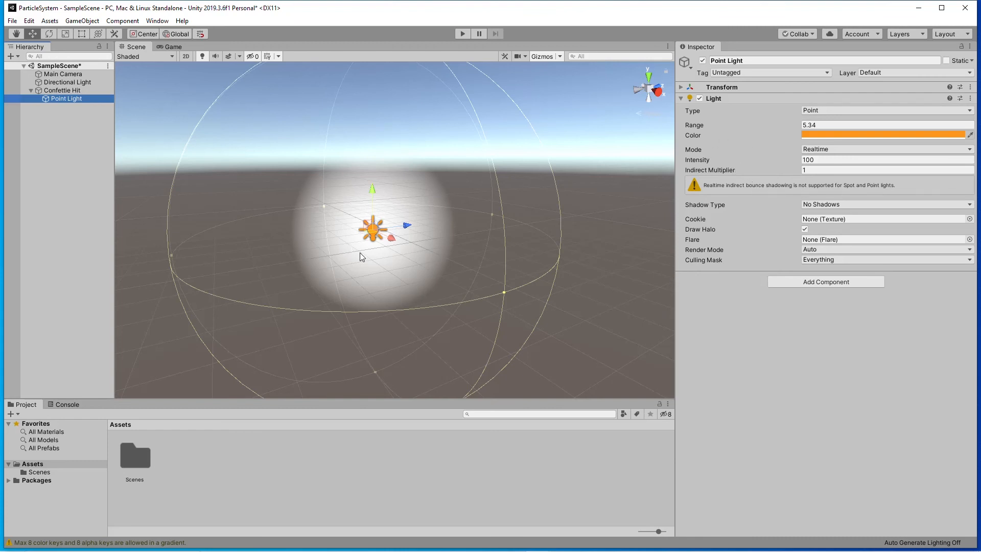
left_click(805, 229)
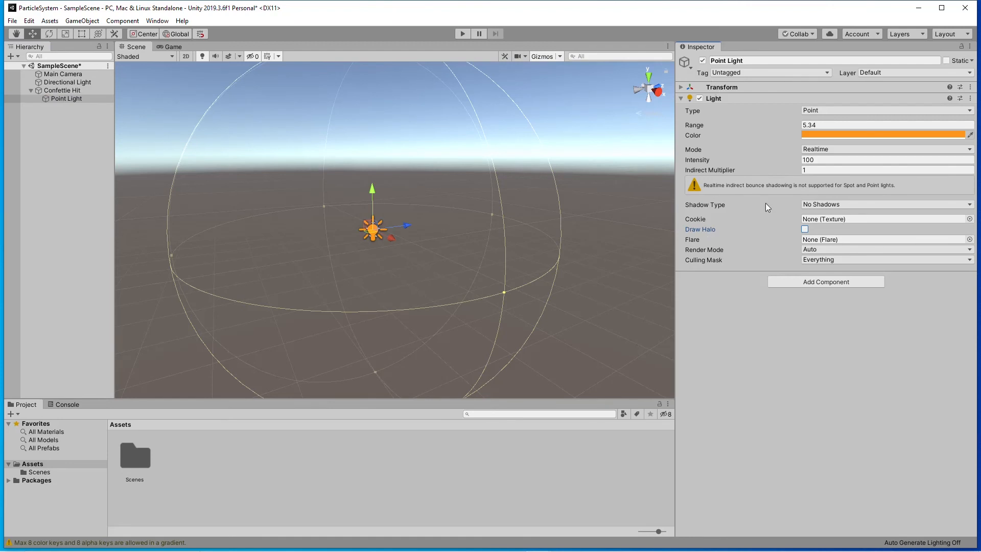
Reselect Confettie Hit and review the Ratio and Random Distribution options of its Lights module.
left_click(55, 90)
left_click(54, 94)
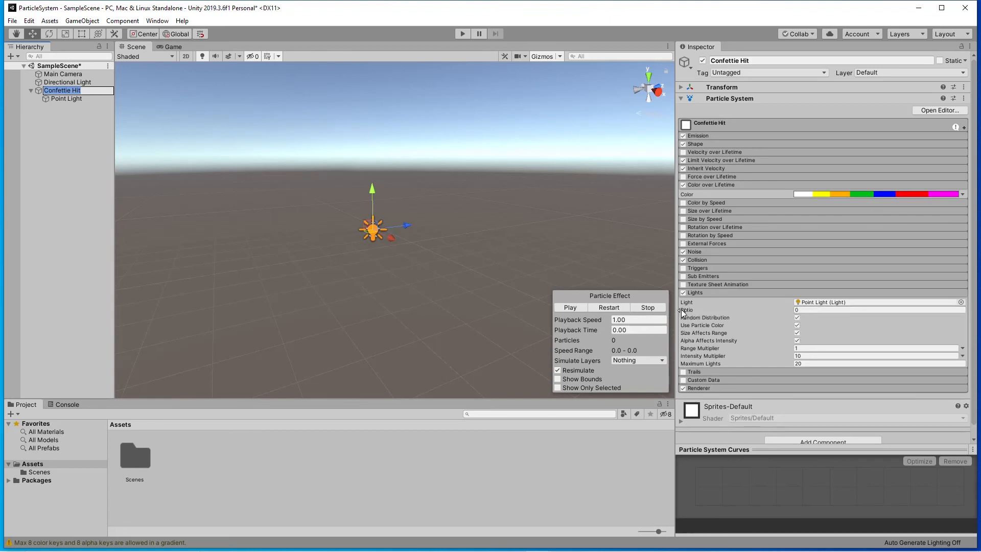
mouse_move(682, 312)
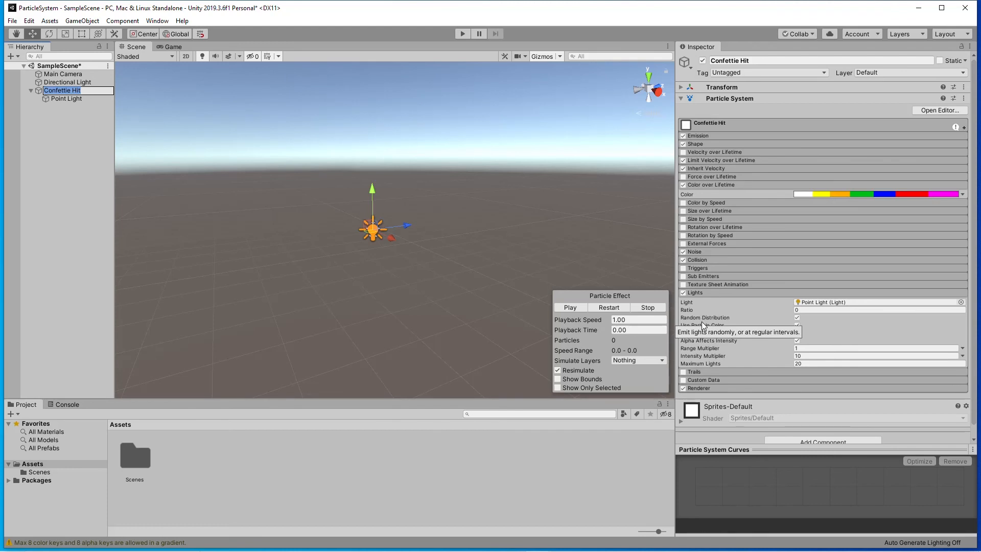
Review the remaining Lights module options of Confettie Hit, and disable and collapse the Lights module.
mouse_move(764, 296)
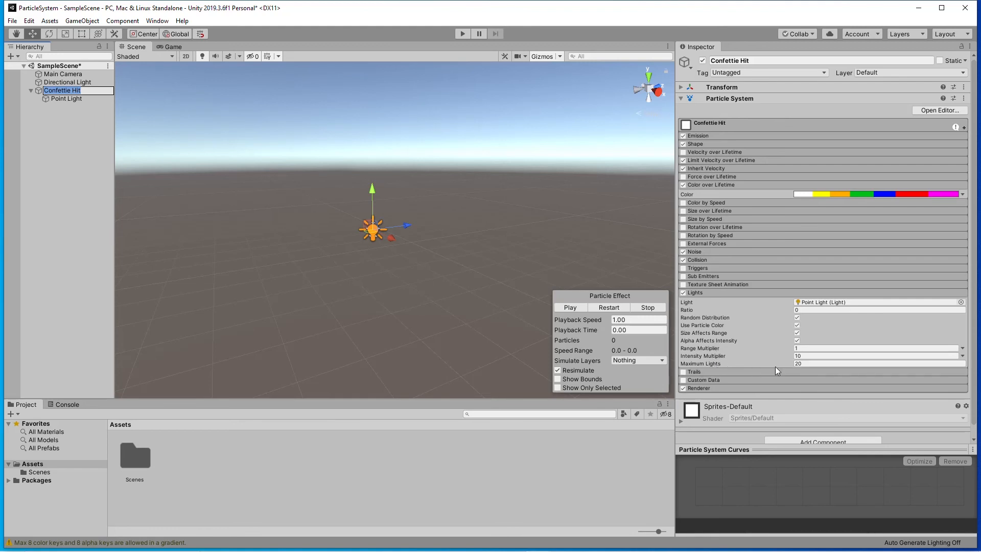
mouse_move(714, 360)
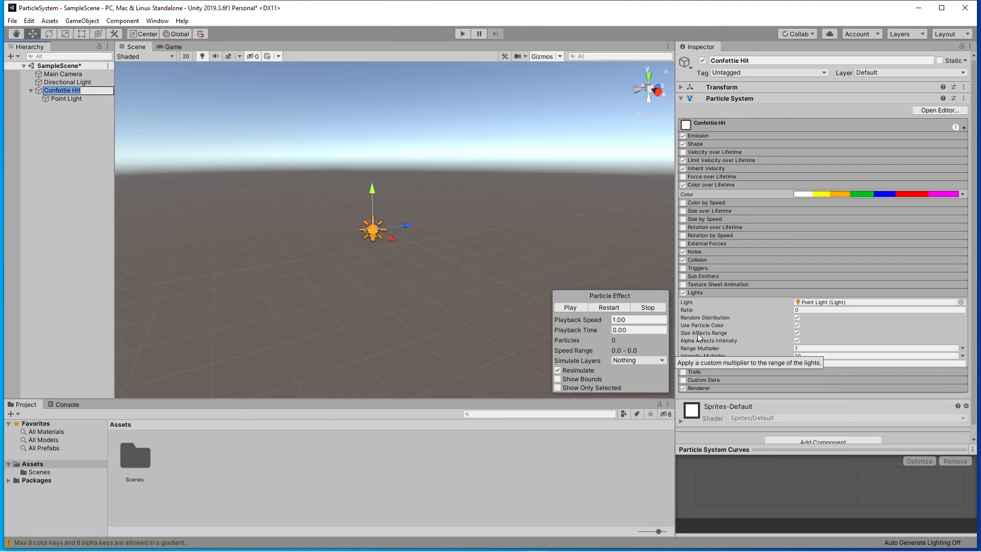
left_click(683, 293)
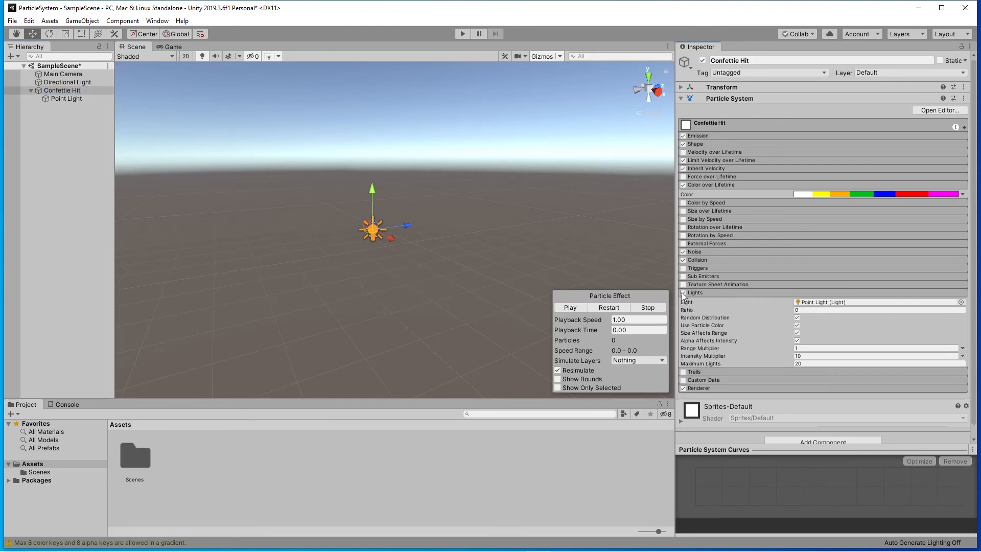
left_click(696, 292)
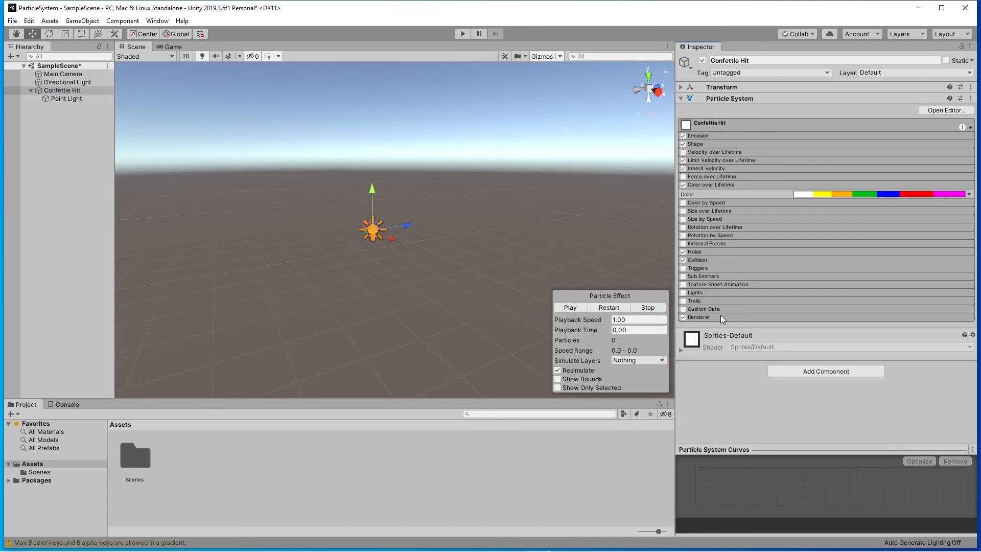
Enable the Trails module and assign Default-Particle as the Trail Material in the Renderer module.
left_click(715, 300)
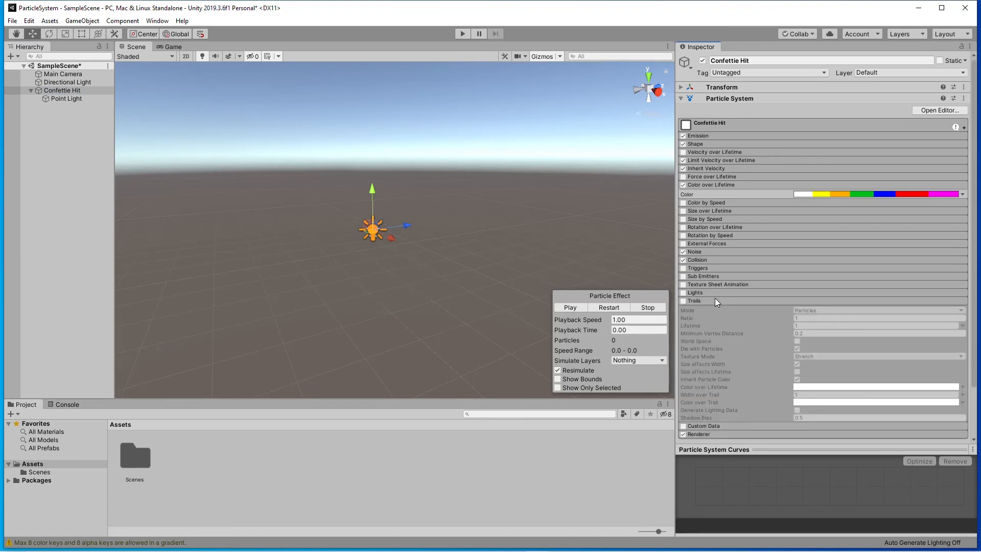
left_click(683, 300)
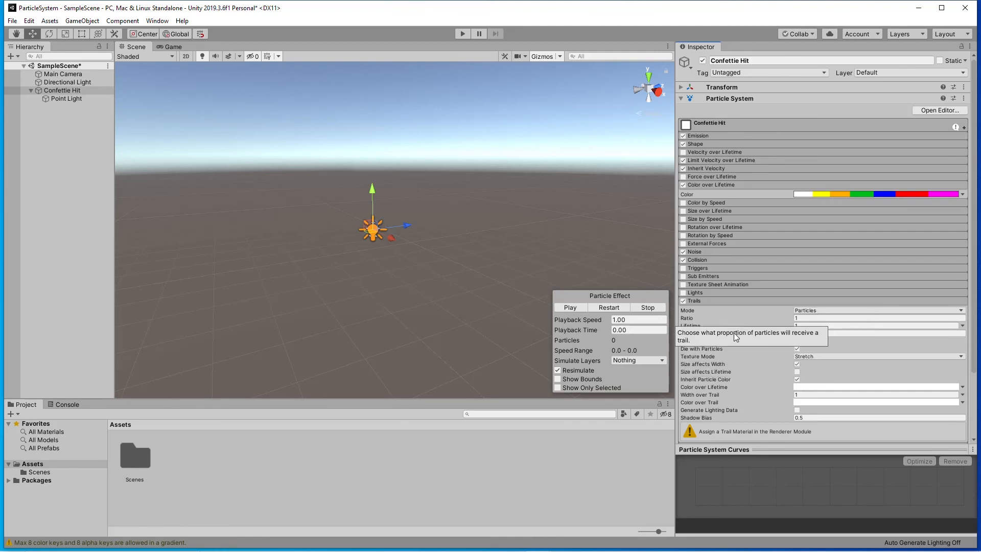
scroll(759, 432, "down", 3)
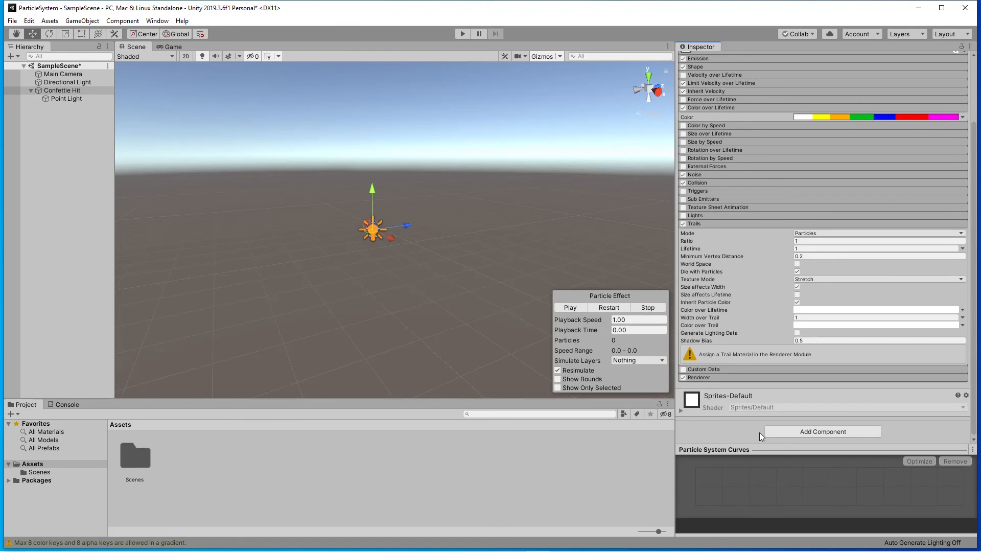
left_click(723, 378)
scroll(769, 382, "down", 6)
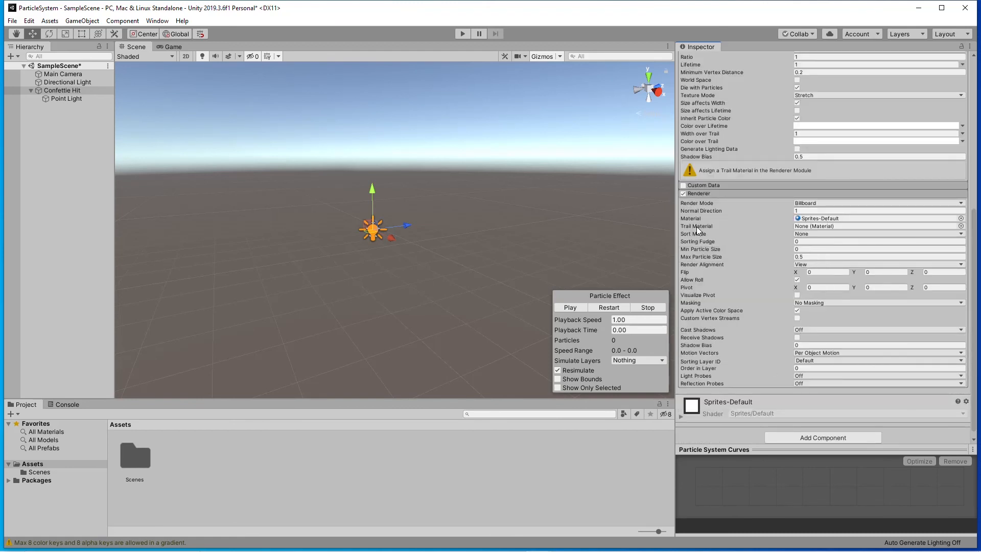
left_click(961, 225)
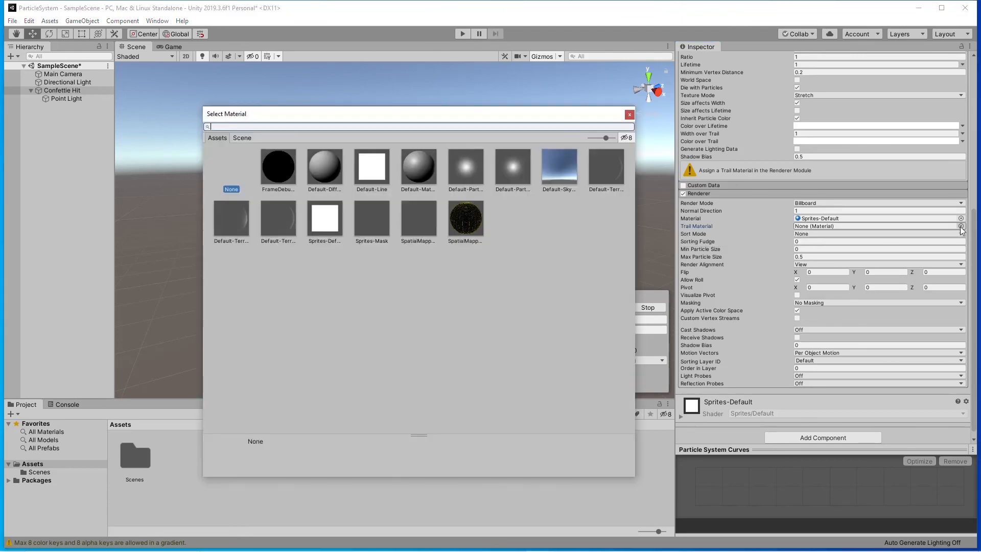
left_click(468, 171)
left_click(630, 114)
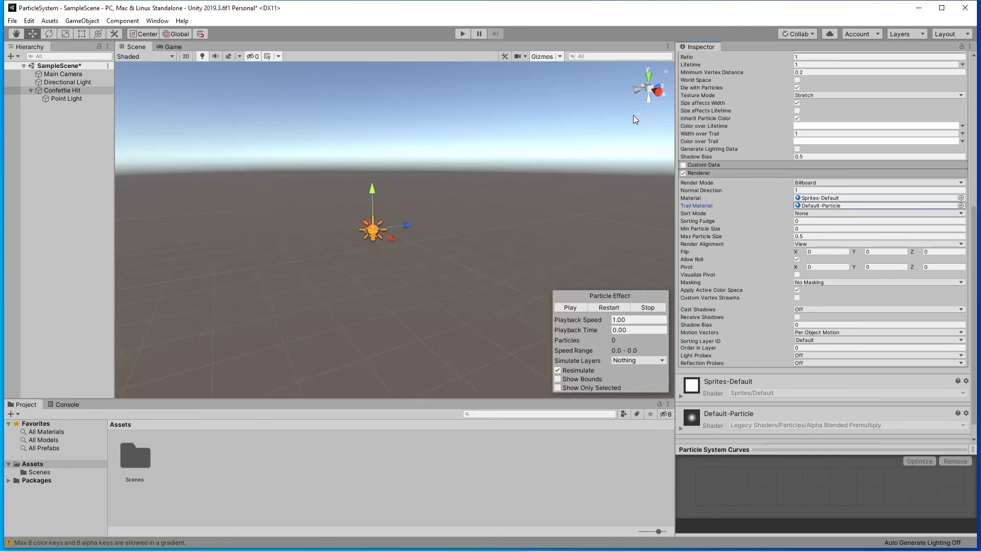
Preview the Confettie Hit burst several times with trails enabled.
scroll(733, 146, "up", 5)
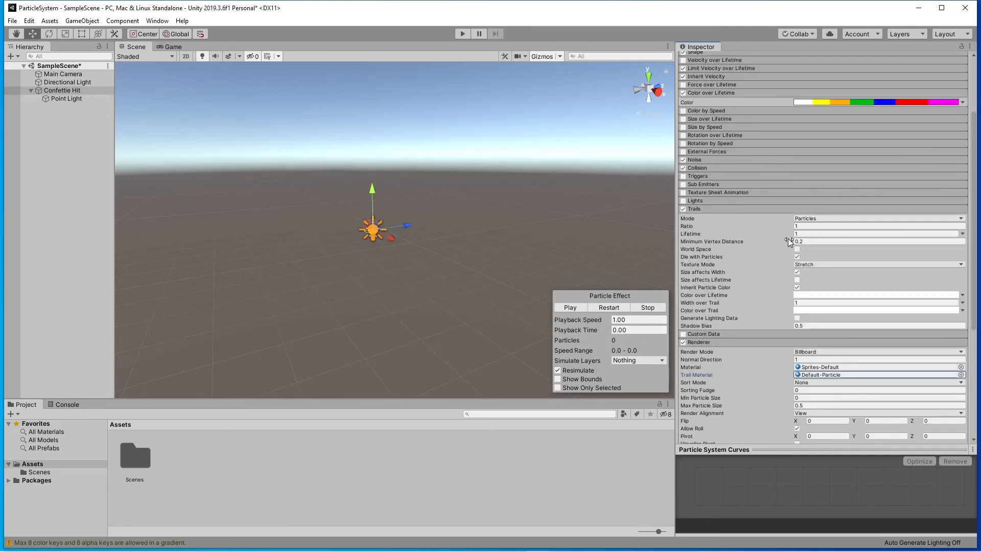
left_click(571, 308)
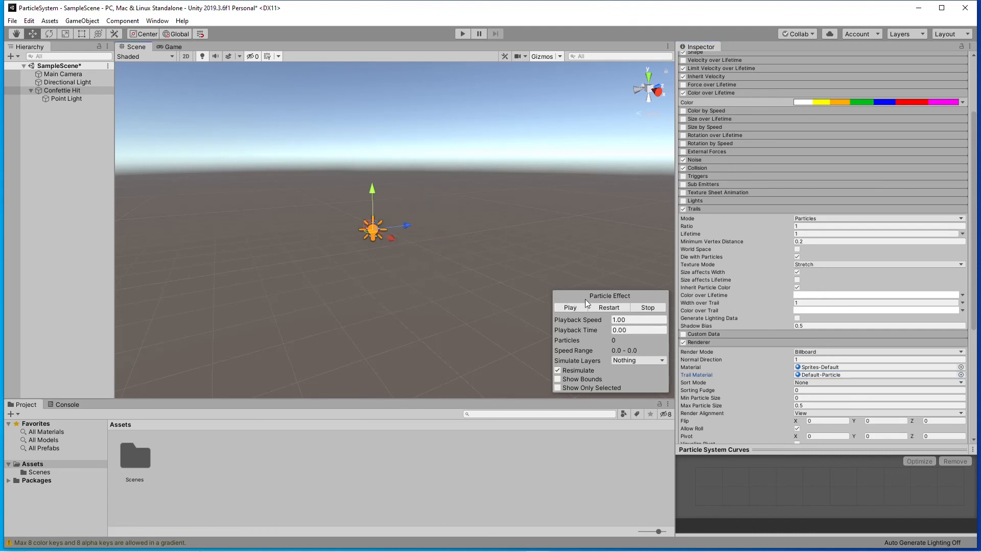
left_click(576, 308)
left_click(575, 309)
left_click(570, 308)
Reset the Renderer's Trail Material to None and disable the Trails module.
left_click(960, 375)
left_click(232, 170)
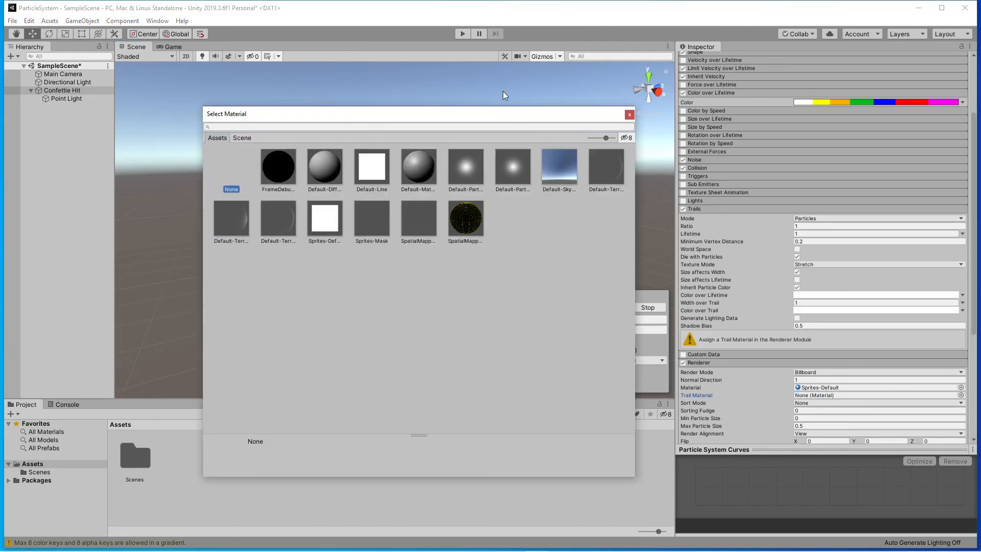
left_click(629, 115)
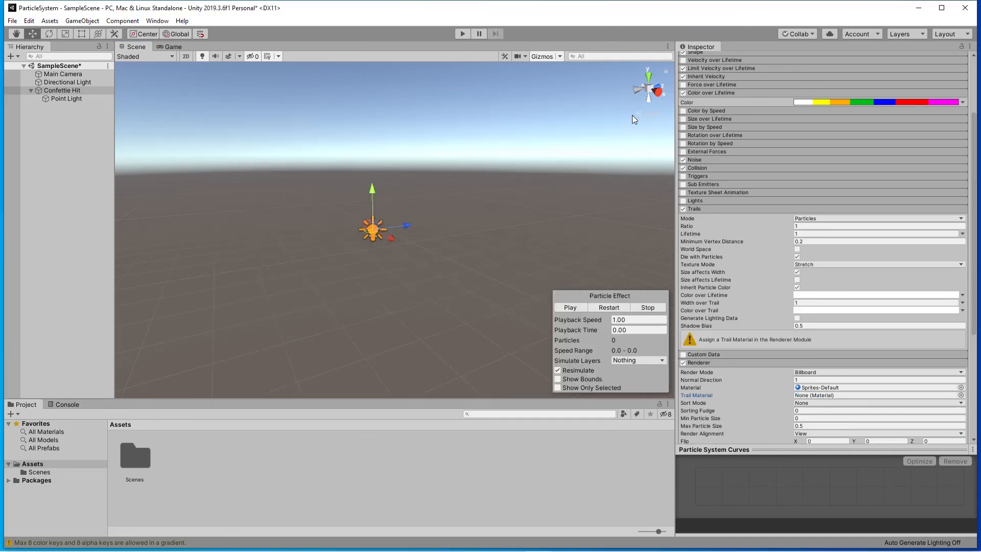
left_click(683, 209)
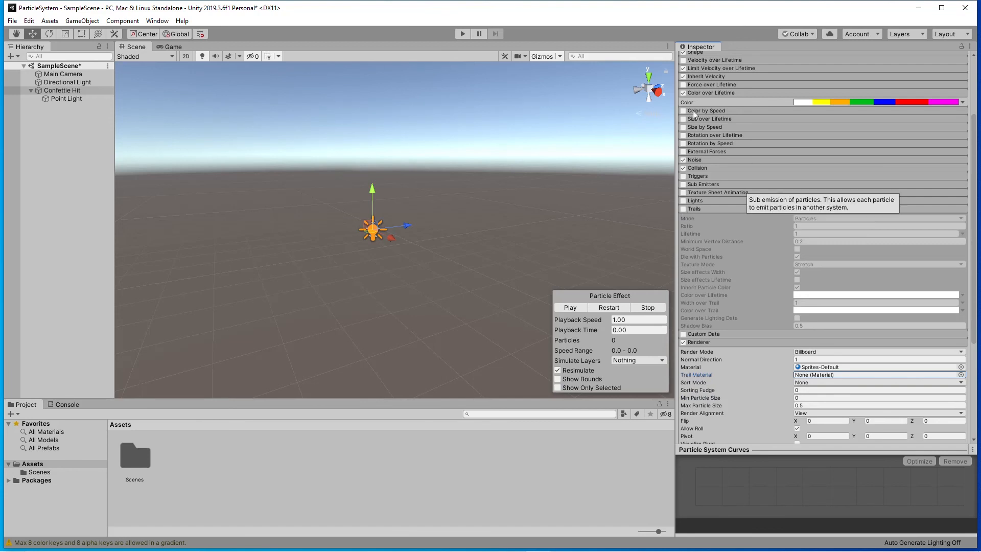
Review the Sub Emitters module, and try Texture Sheet Animation and turn it back off.
left_click(714, 183)
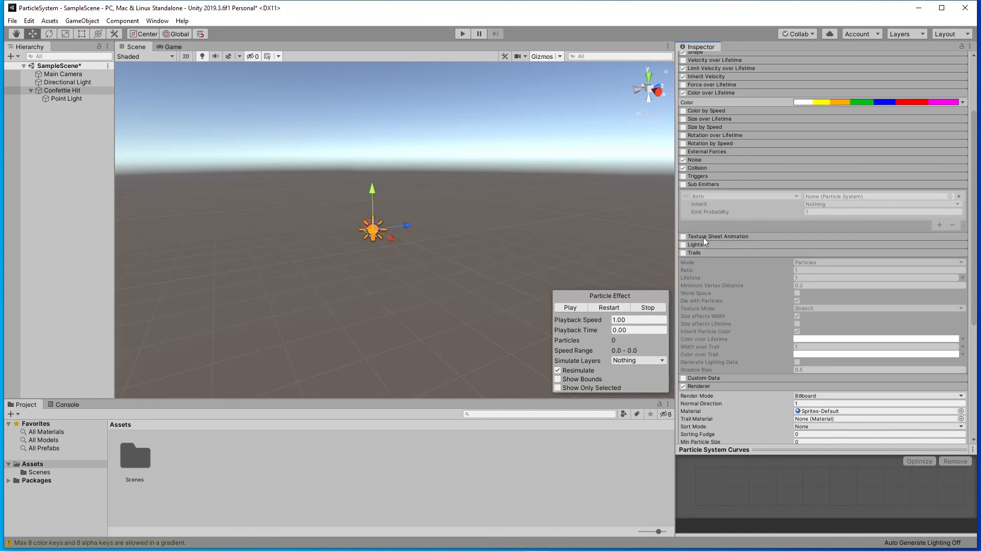
left_click(682, 237)
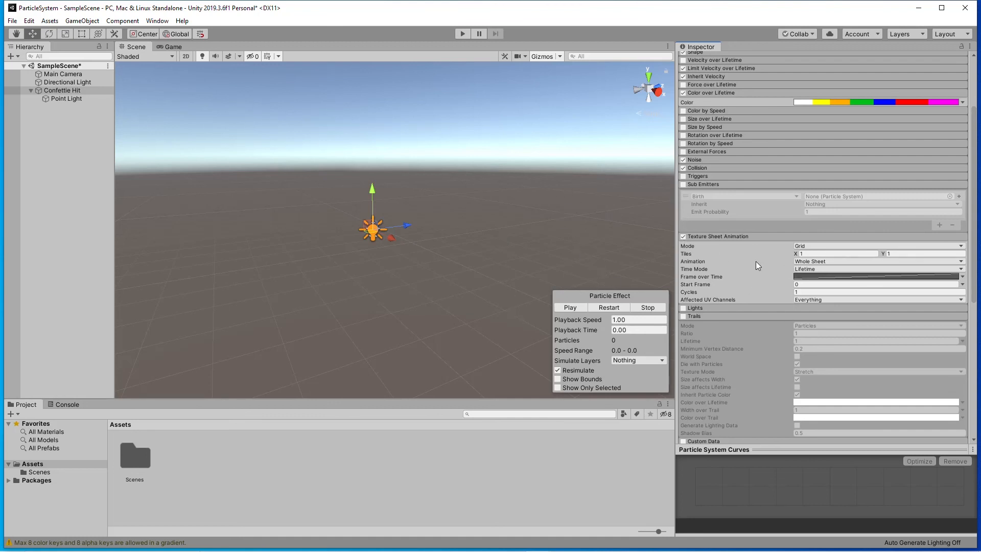
left_click(683, 236)
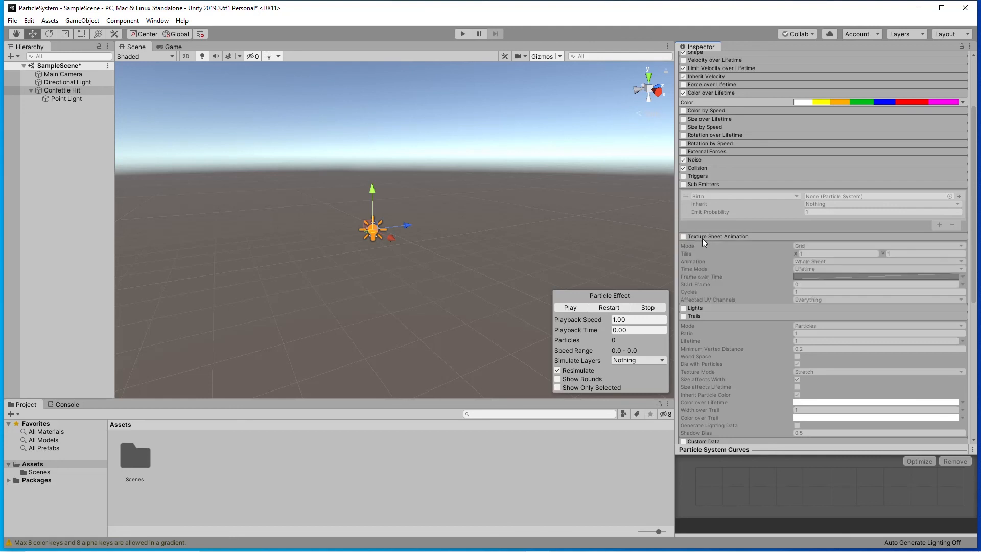
left_click(712, 185)
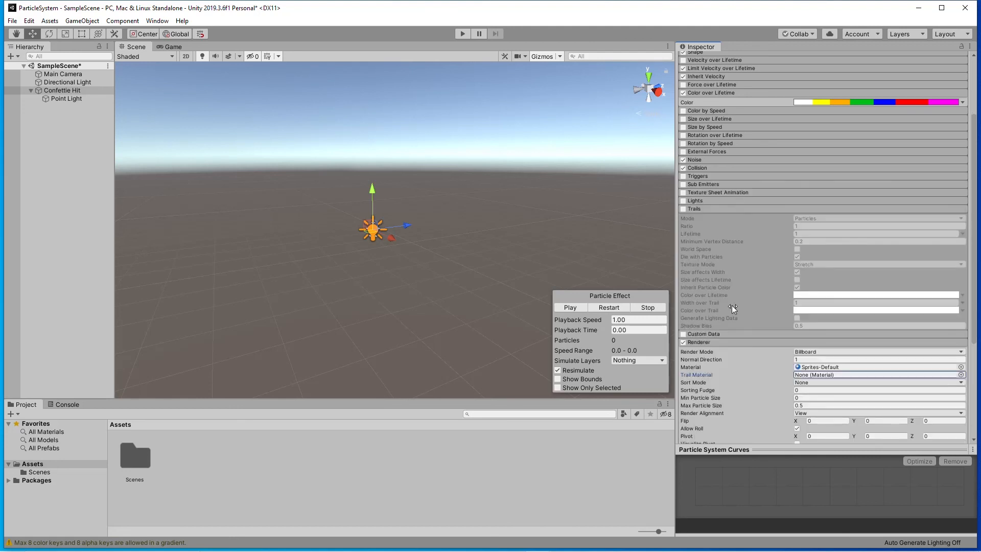
Collapse the Trails module, look over the Renderer module's settings and collapse it too.
left_click(716, 208)
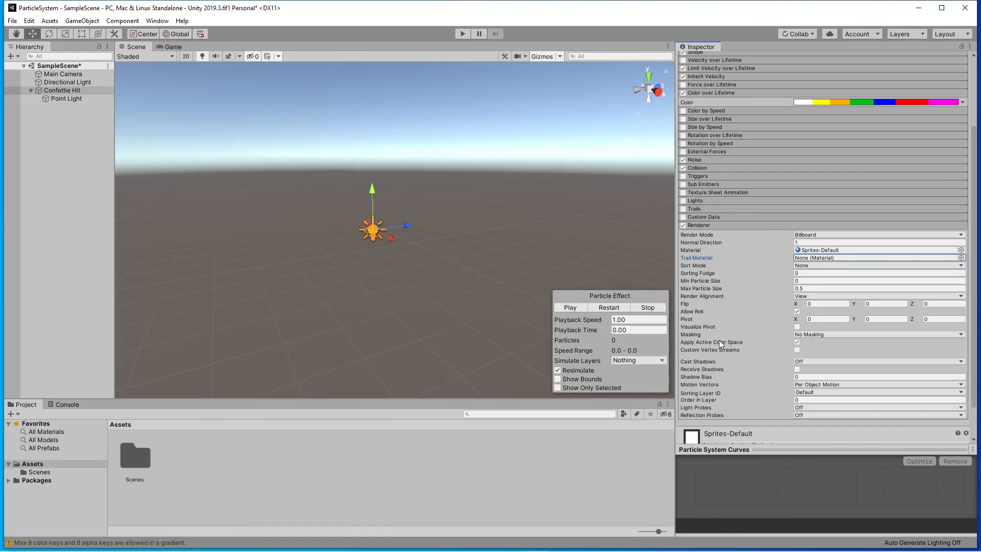
scroll(752, 265, "down", 2)
scroll(750, 264, "up", 5)
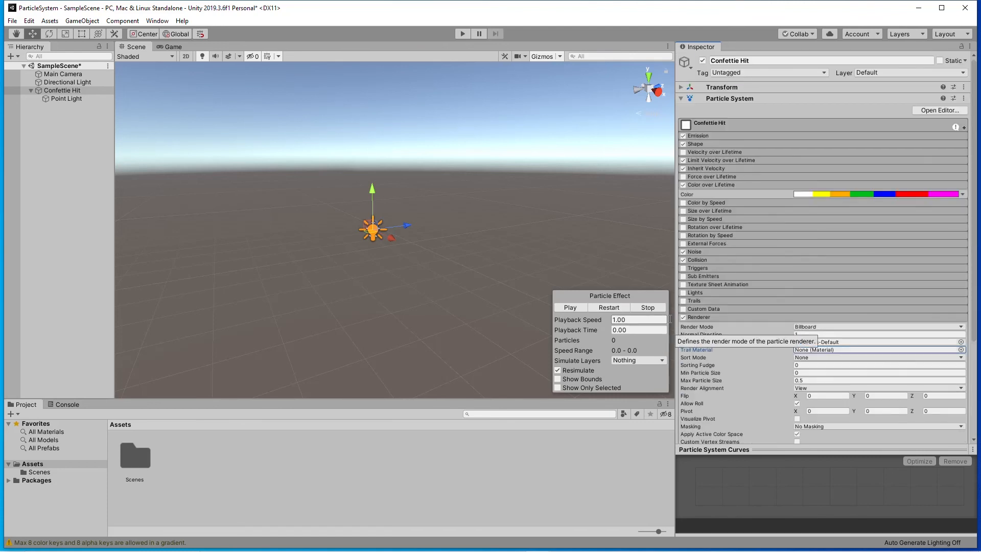
left_click(747, 318)
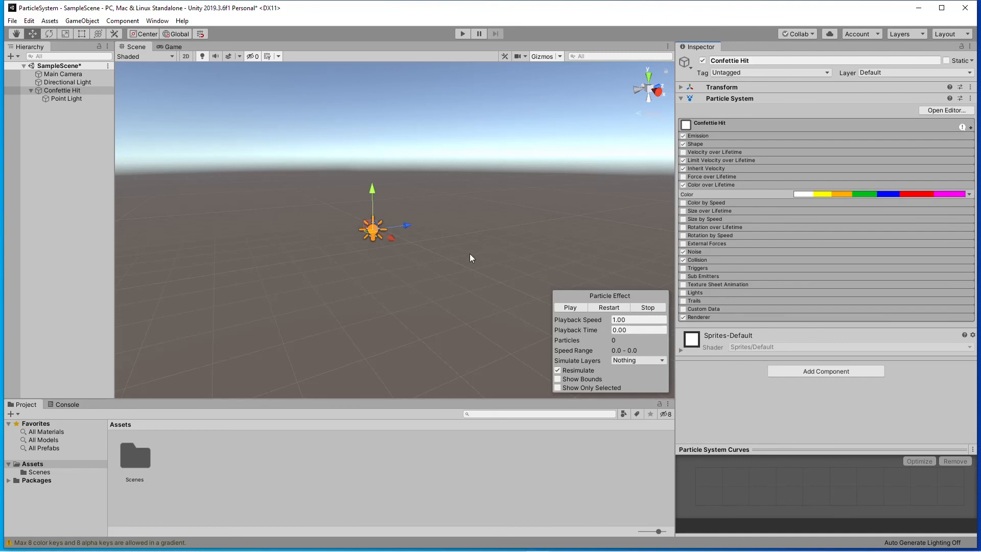
Switch to the 3D Test Arena project, maximize its Unity window and widen the Scene view by narrowing the Inspector.
left_click_drag(469, 251, 453, 207, "alt")
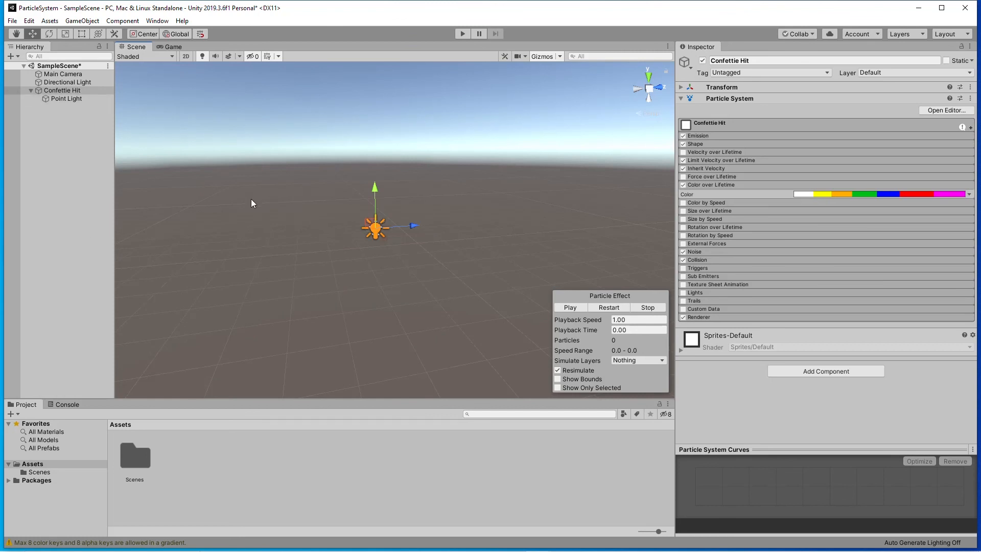
left_click_drag(301, 149, 345, 186, "alt")
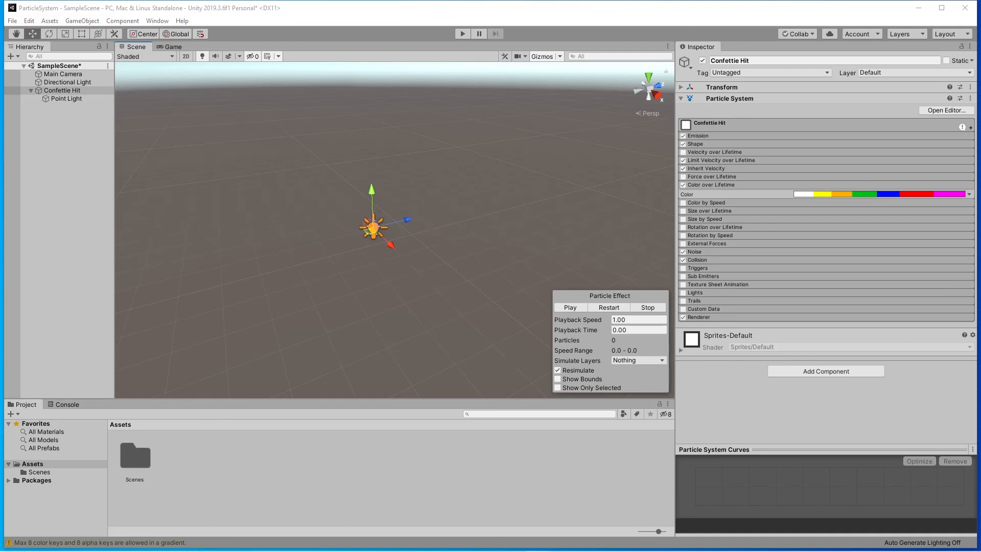
left_click_drag(980, 49, 354, 26)
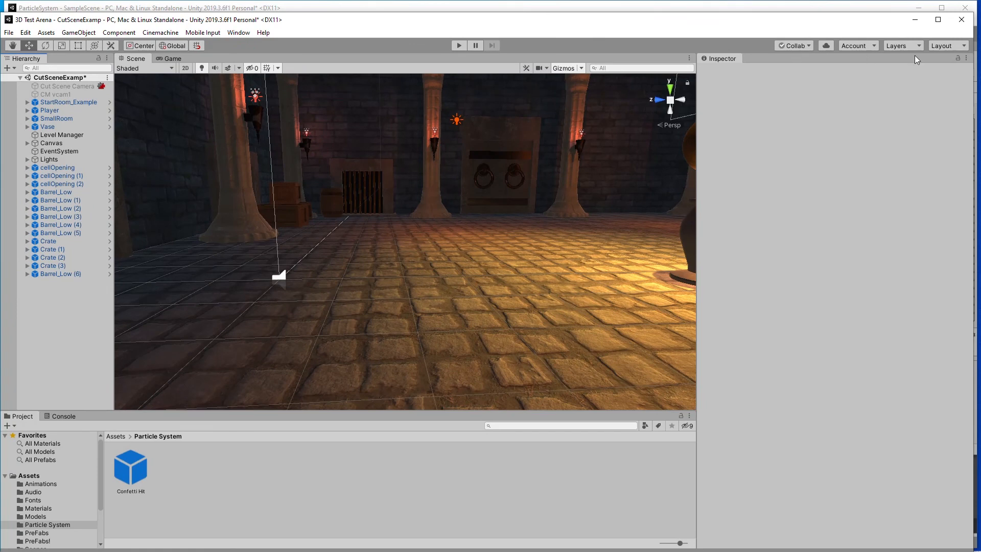
left_click(940, 22)
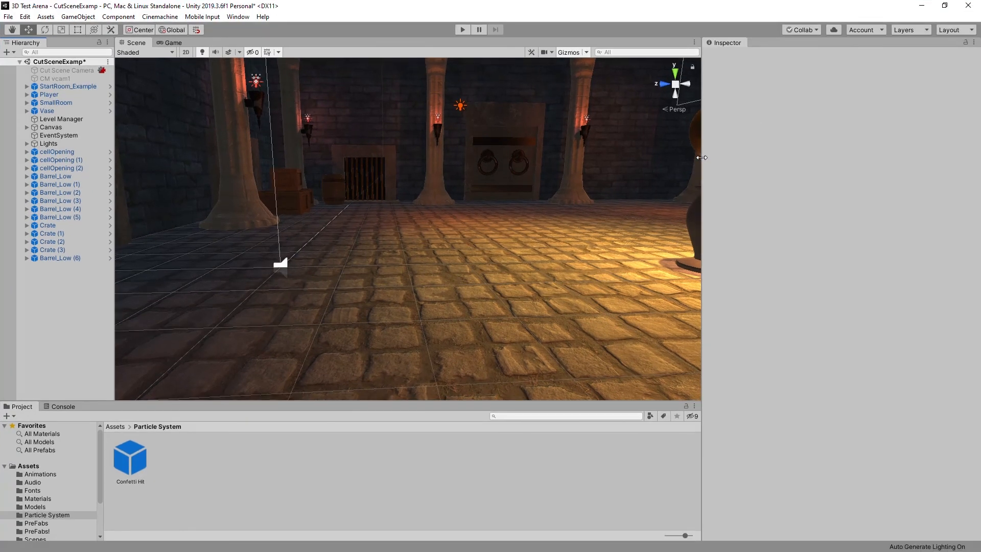
left_click_drag(701, 157, 849, 155)
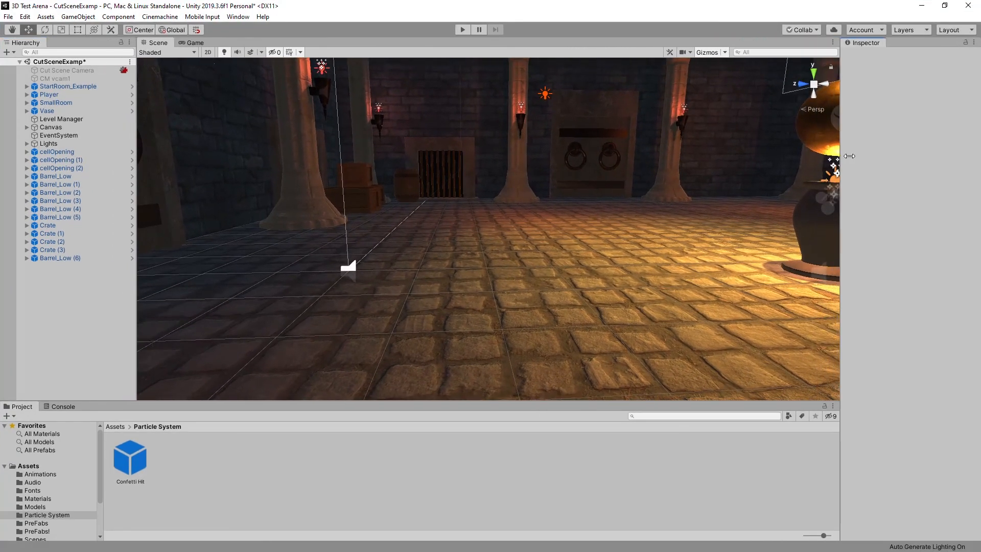
Examine the dungeon room in the Scene view, including the golden orb on the vase and the player capsule.
right_click_drag(428, 226, 466, 208)
scroll(432, 194, "down", 5)
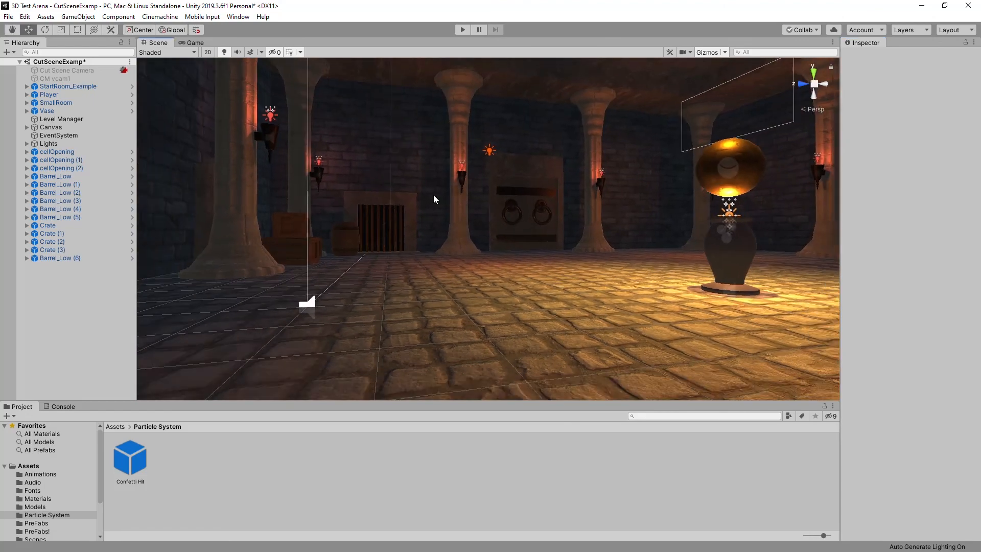
scroll(430, 189, "down", 6)
left_click_drag(441, 179, 526, 207, "alt")
scroll(450, 198, "down", 7)
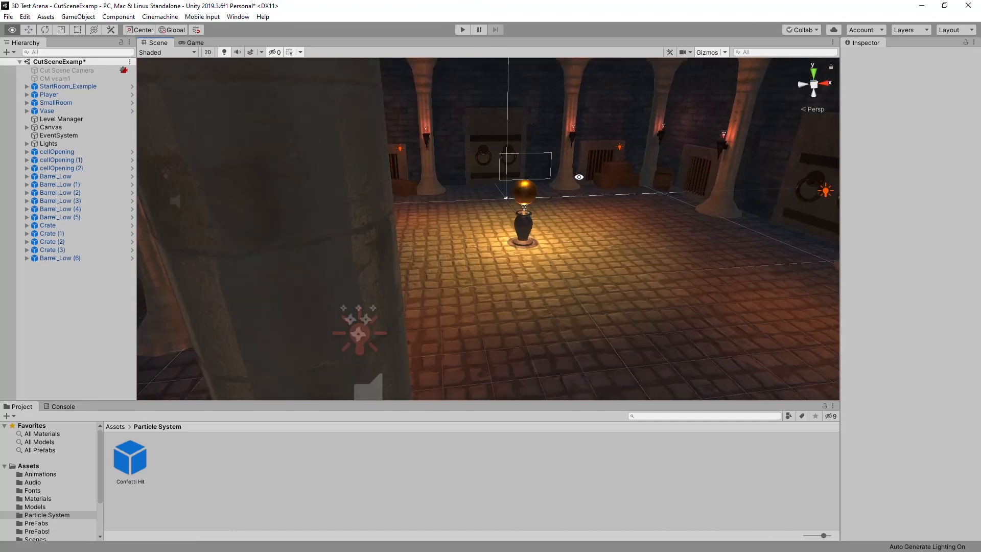
left_click_drag(578, 177, 489, 237, "alt")
left_click_drag(440, 279, 534, 198, "alt")
left_click_drag(341, 258, 389, 240, "alt")
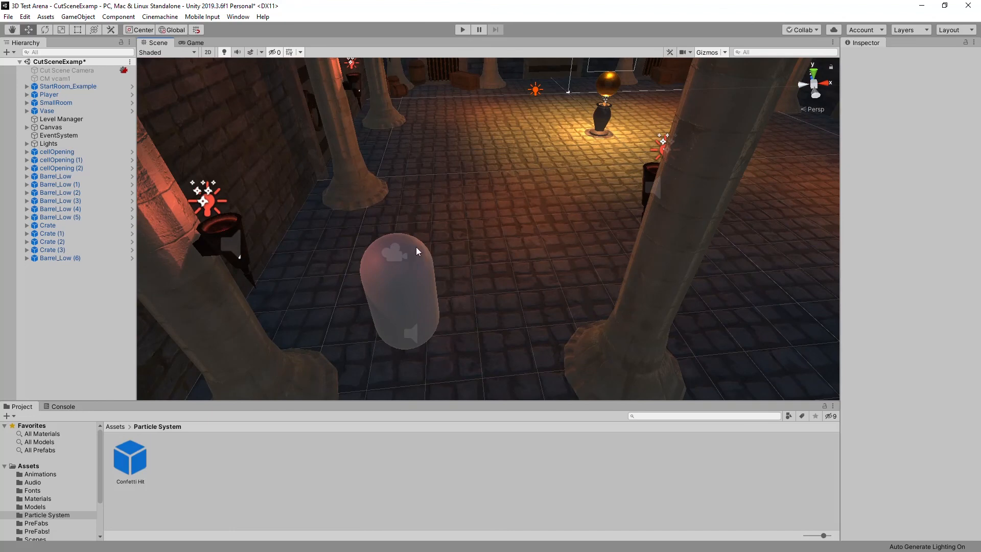
left_click_drag(515, 92, 607, 162, "alt")
middle_click_drag(526, 166, 515, 196, "alt")
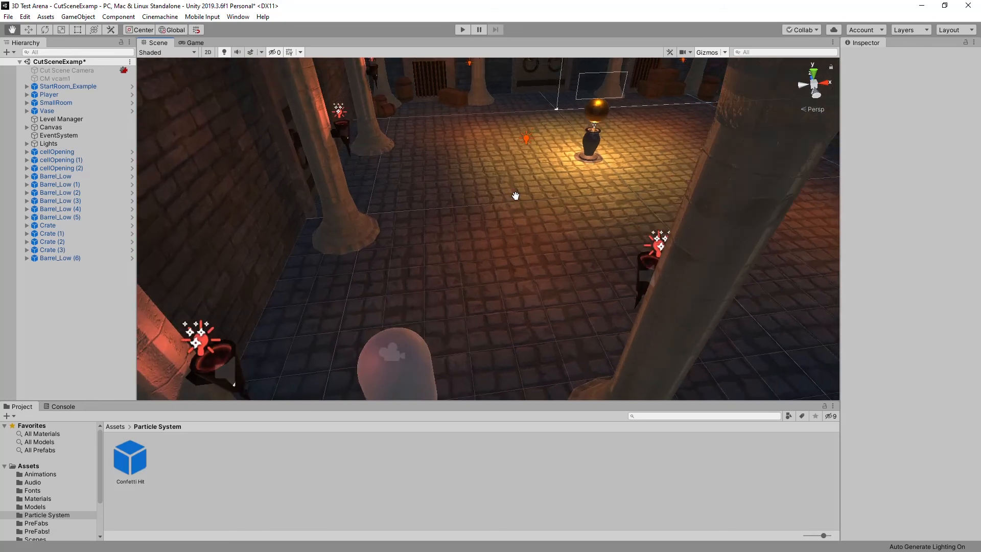
left_click_drag(516, 195, 519, 180, "alt")
Run the CutSceneExamp scene, look around the room in the game and stop it.
left_click(463, 30)
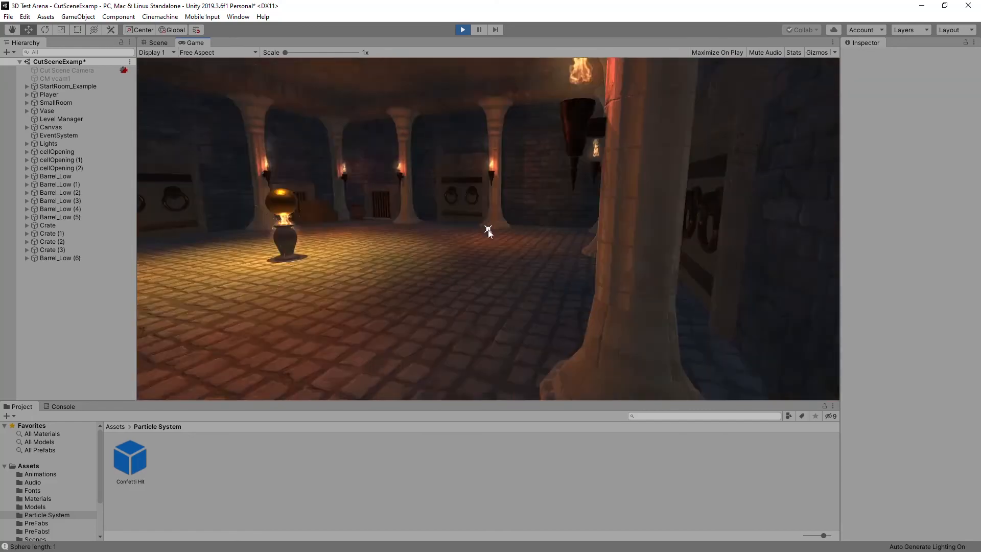
left_click(462, 29)
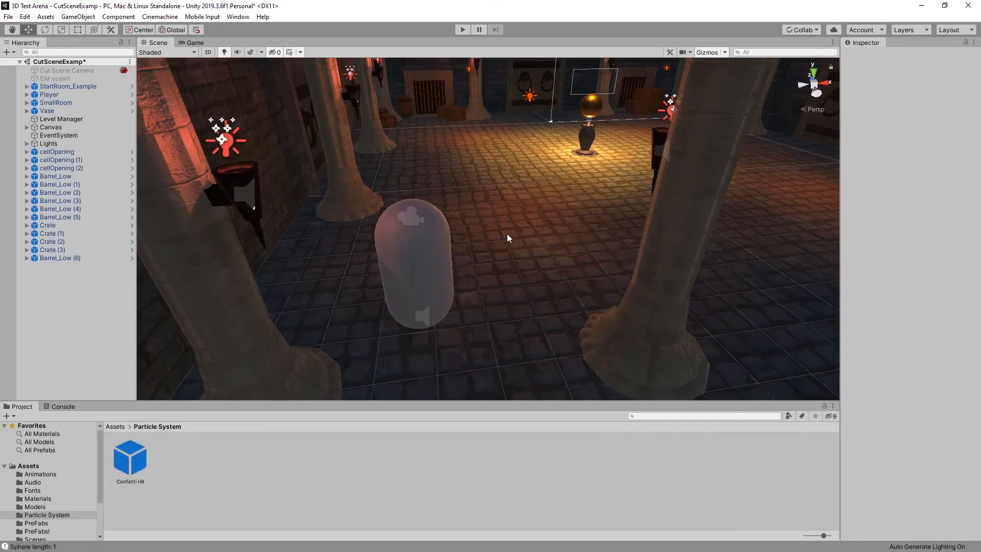
right_click_drag(506, 234, 492, 98)
Play the scene again, walk forward toward the vase, fire several shots to test the confetti hit effect and stop playing.
left_click(462, 29)
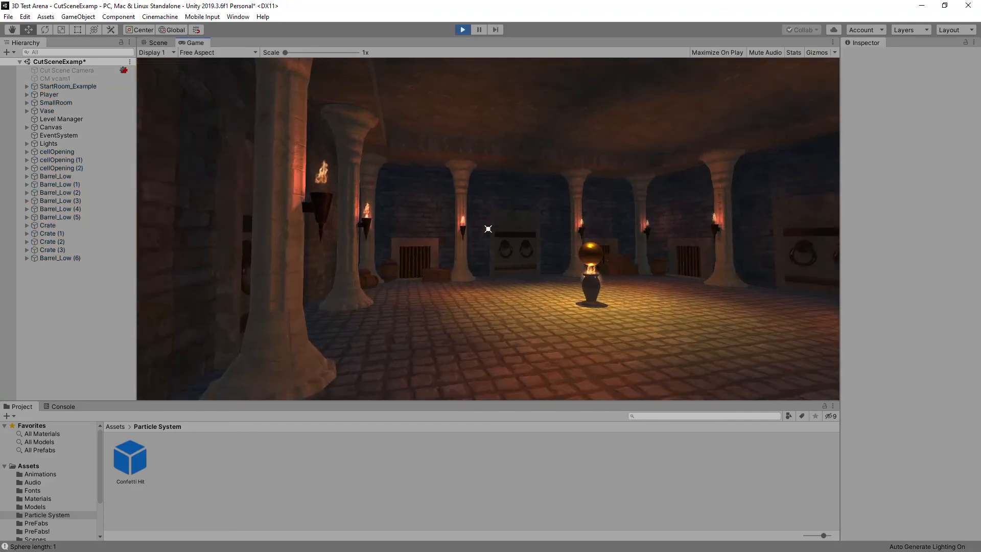
key("w")
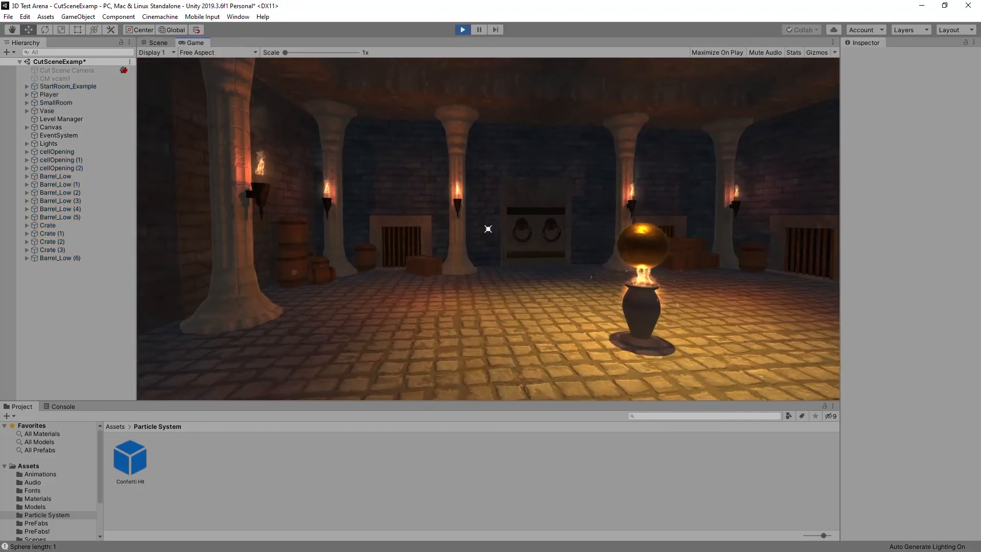
left_click(488, 228)
left_click(488, 229)
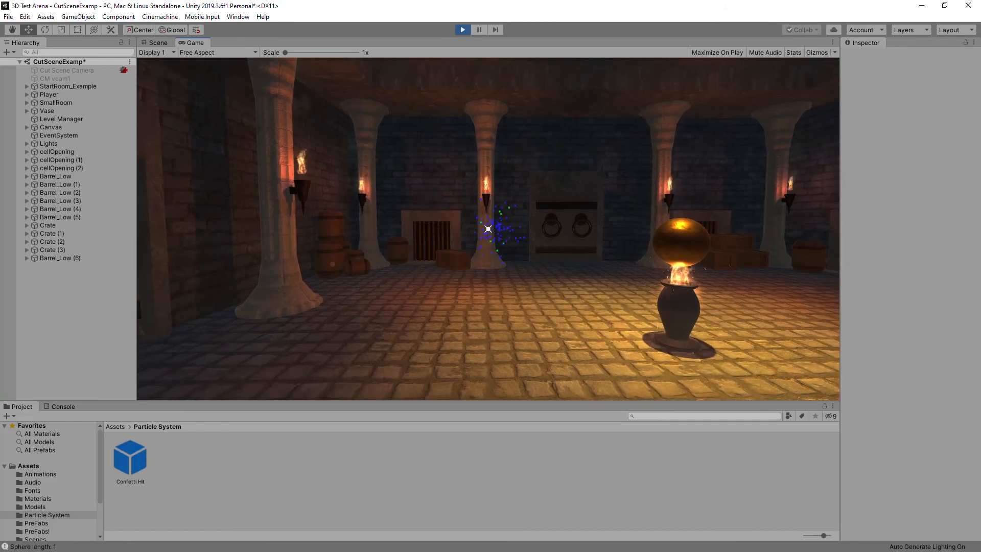
left_click(488, 228)
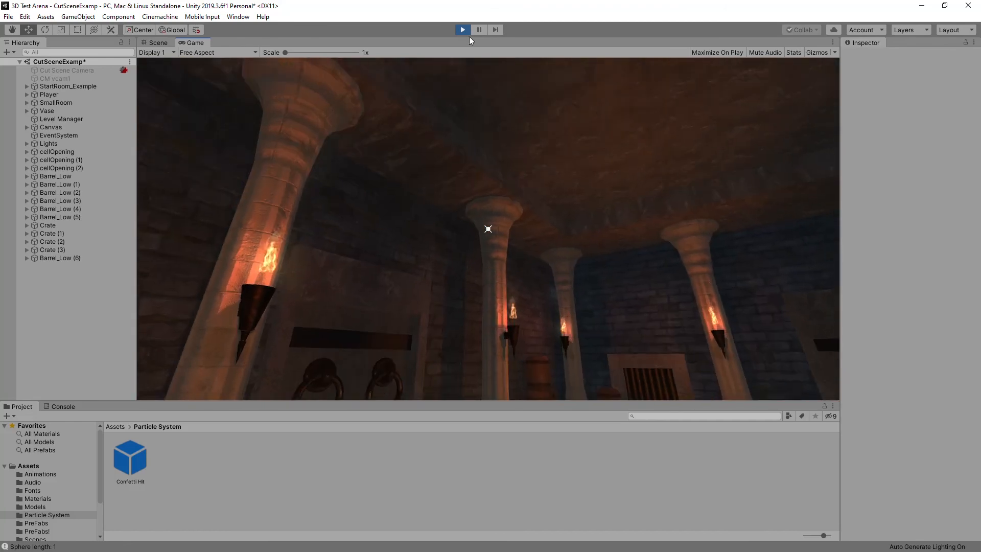
left_click(463, 30)
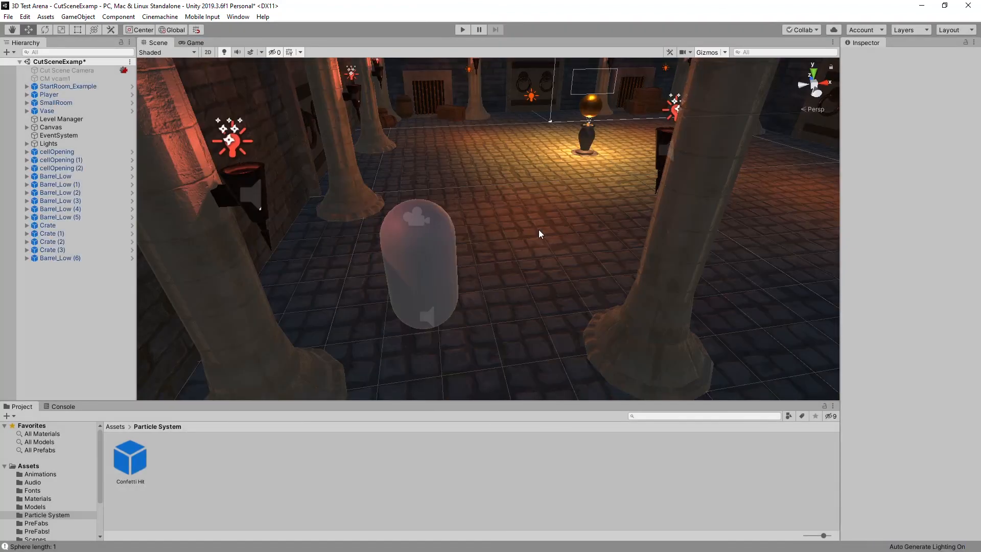